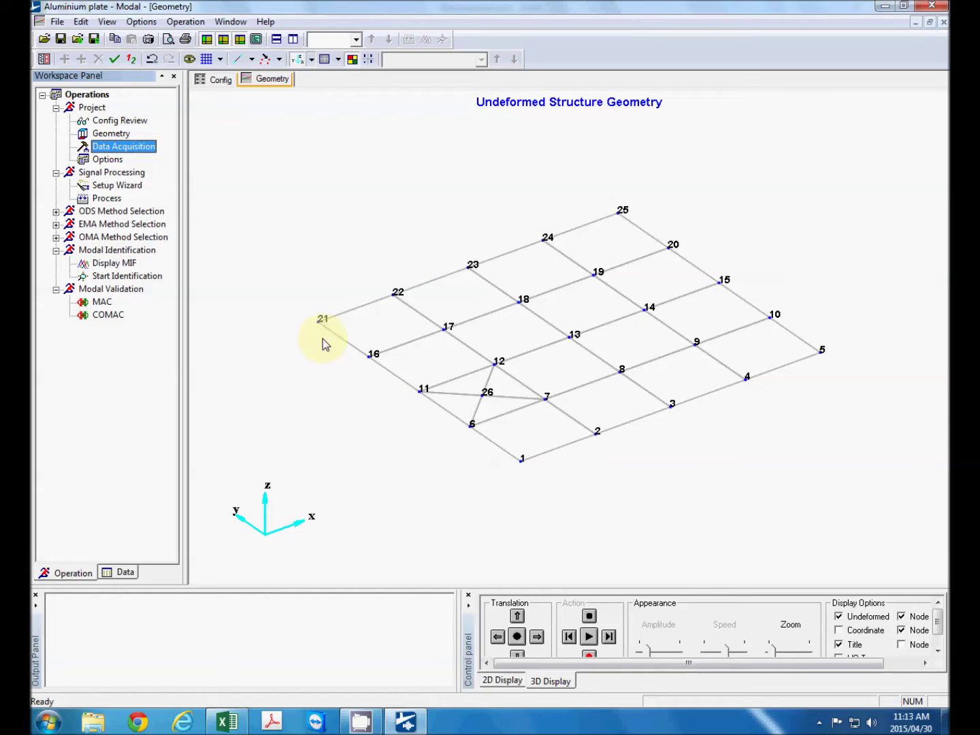
Step: Close the structure Geometry view and select Data Acquisition under Project in the Workspace tree
right_click(276, 83)
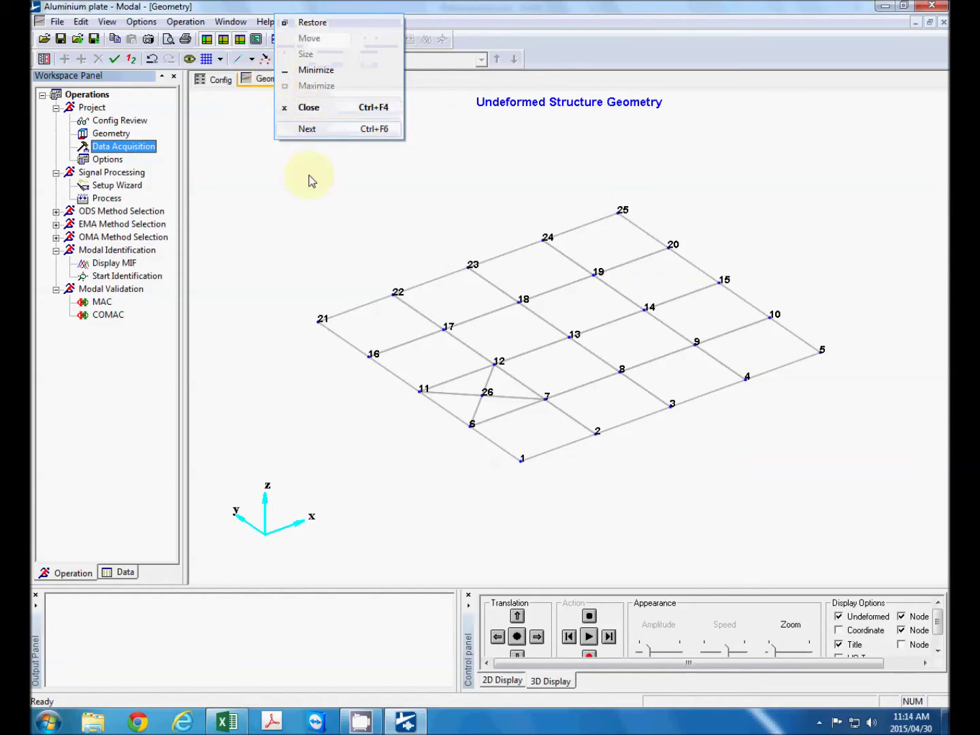
left_click(277, 134)
double_click(272, 80)
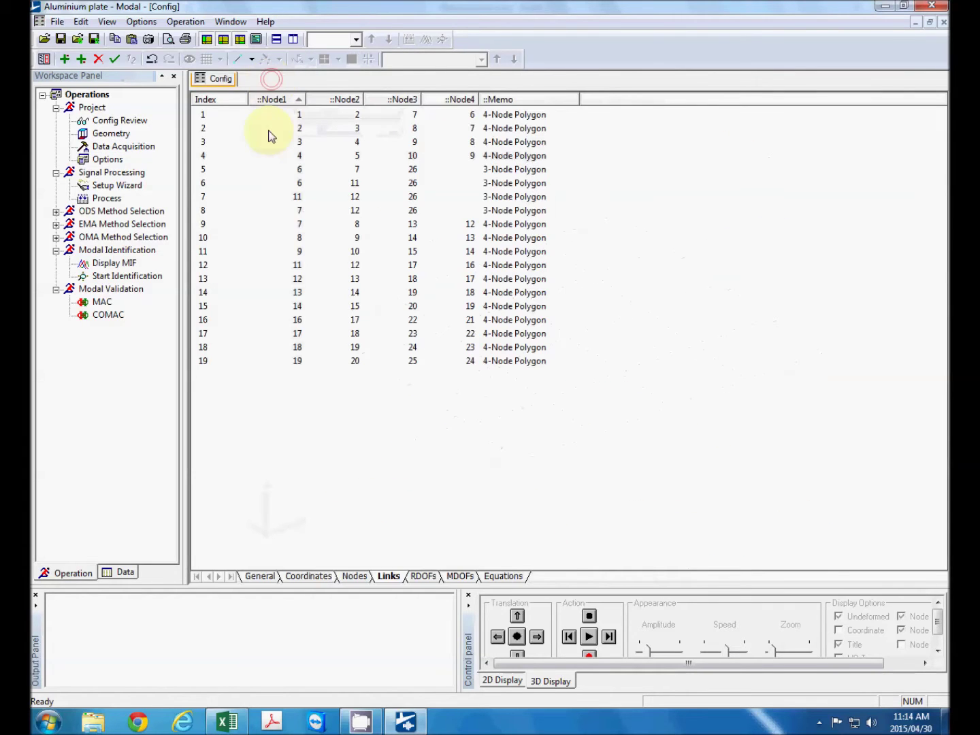
left_click(141, 148)
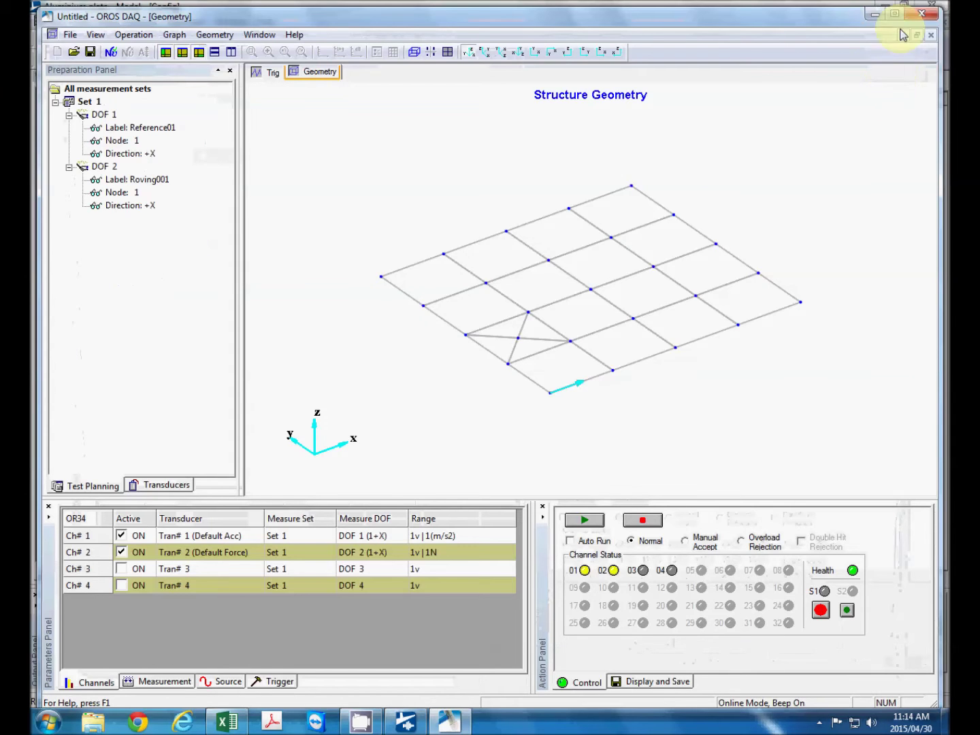
Step: Maximize OROS DAQ and show node numbers on the plate mesh, rotating it for a clearer view
left_click(894, 14)
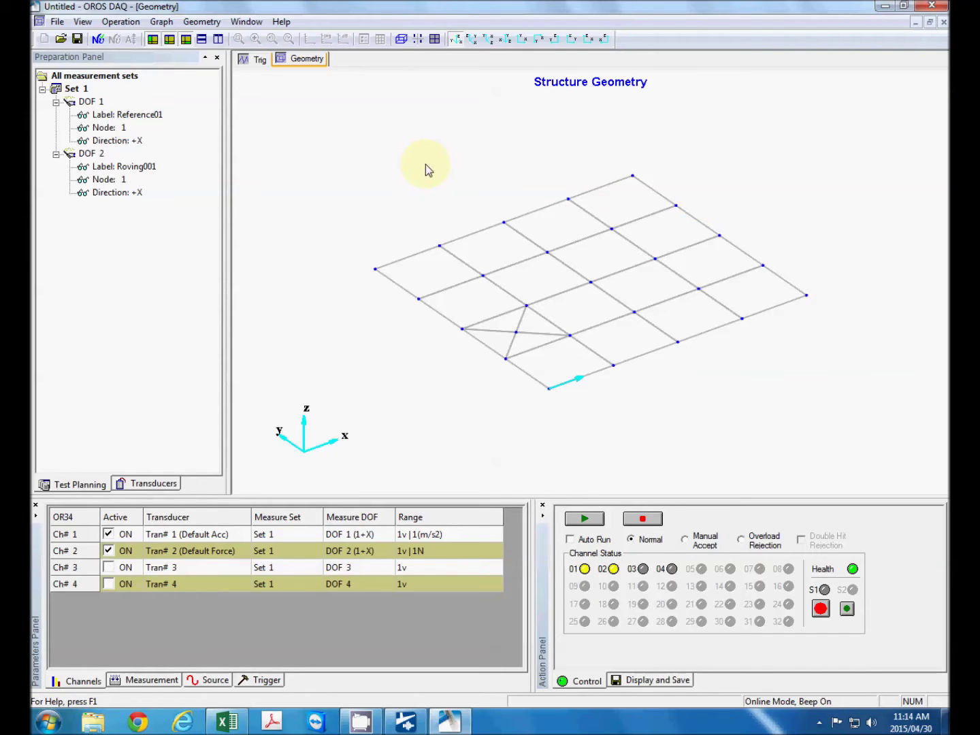
mouse_move(425, 162)
left_mouse_down()
mouse_move(416, 157)
mouse_move(447, 160)
mouse_move(422, 186)
mouse_move(421, 162)
left_mouse_up()
right_click(721, 166)
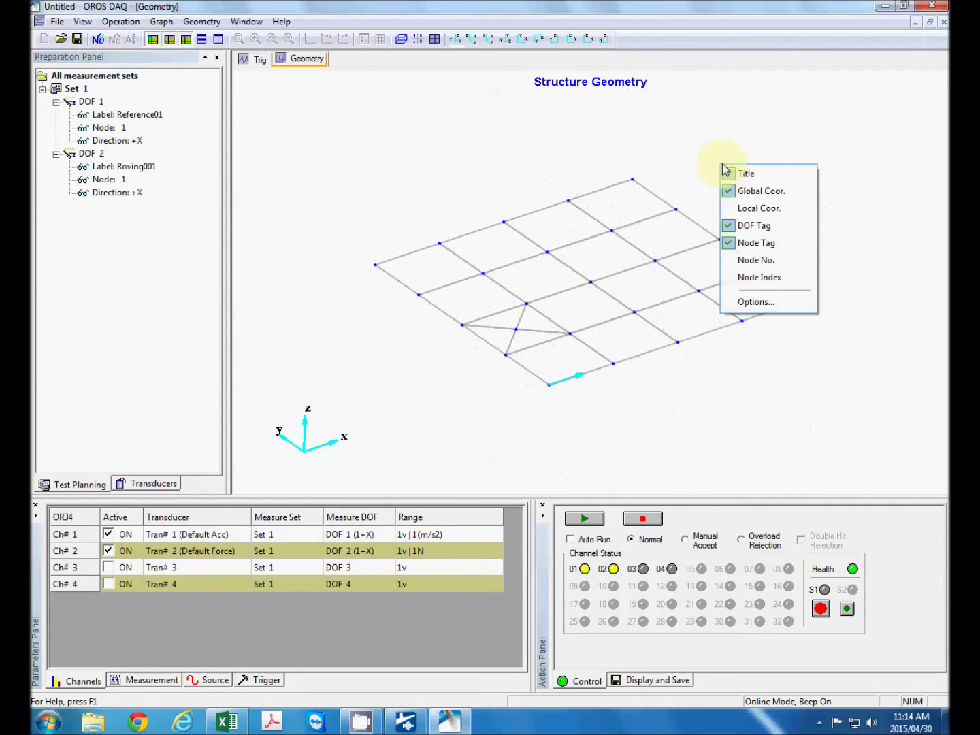
left_click(768, 262)
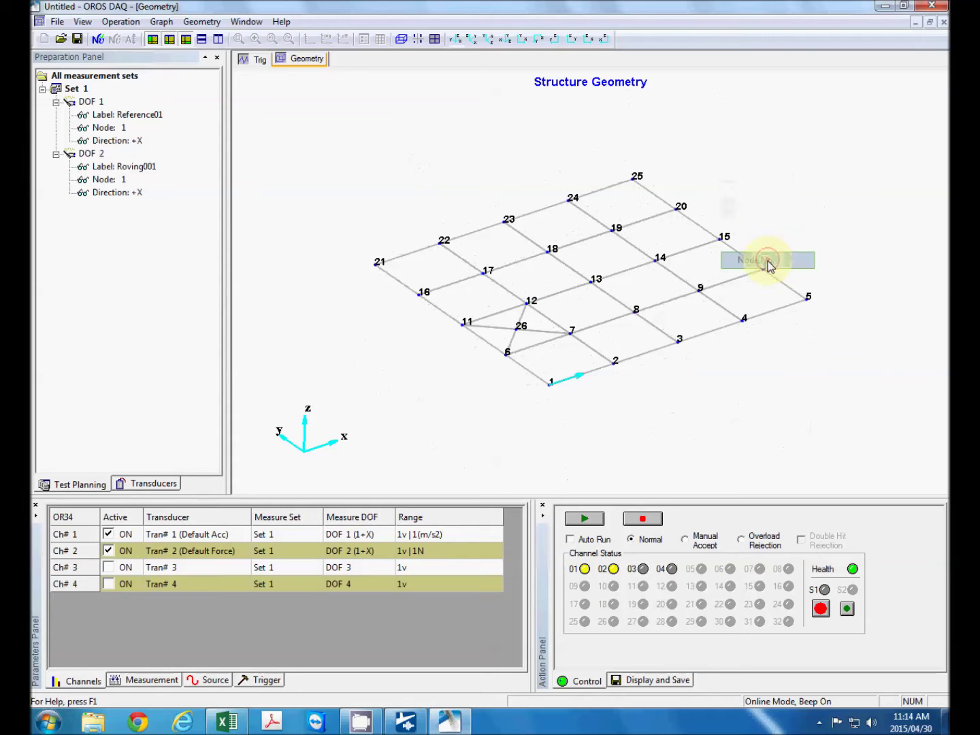
left_click_drag(768, 264, 557, 262)
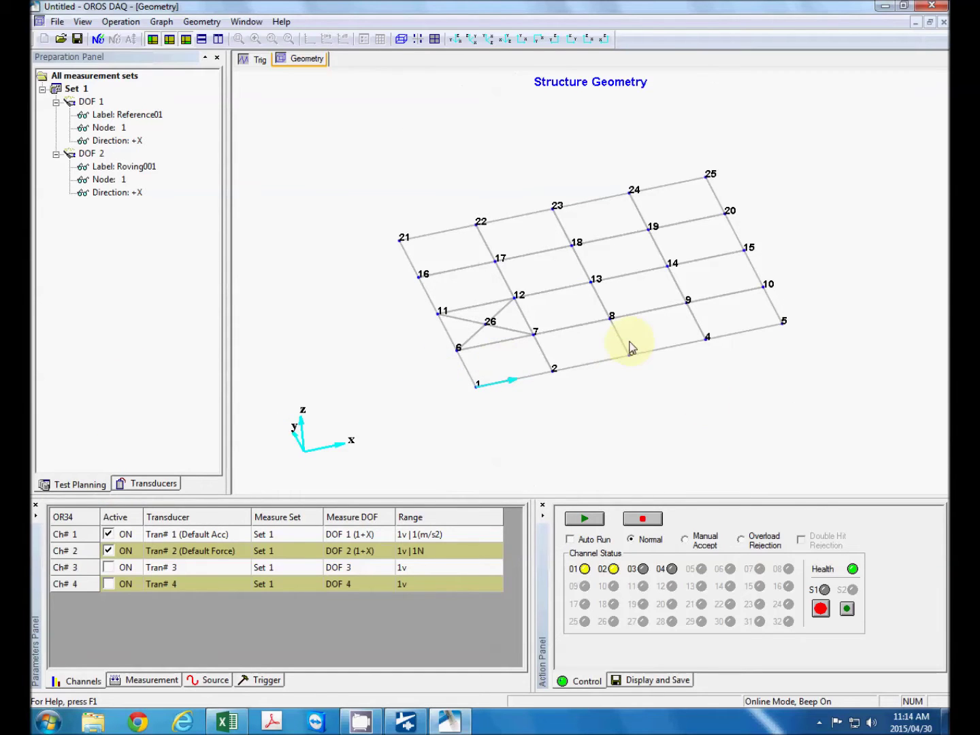
left_click_drag(712, 384, 727, 383)
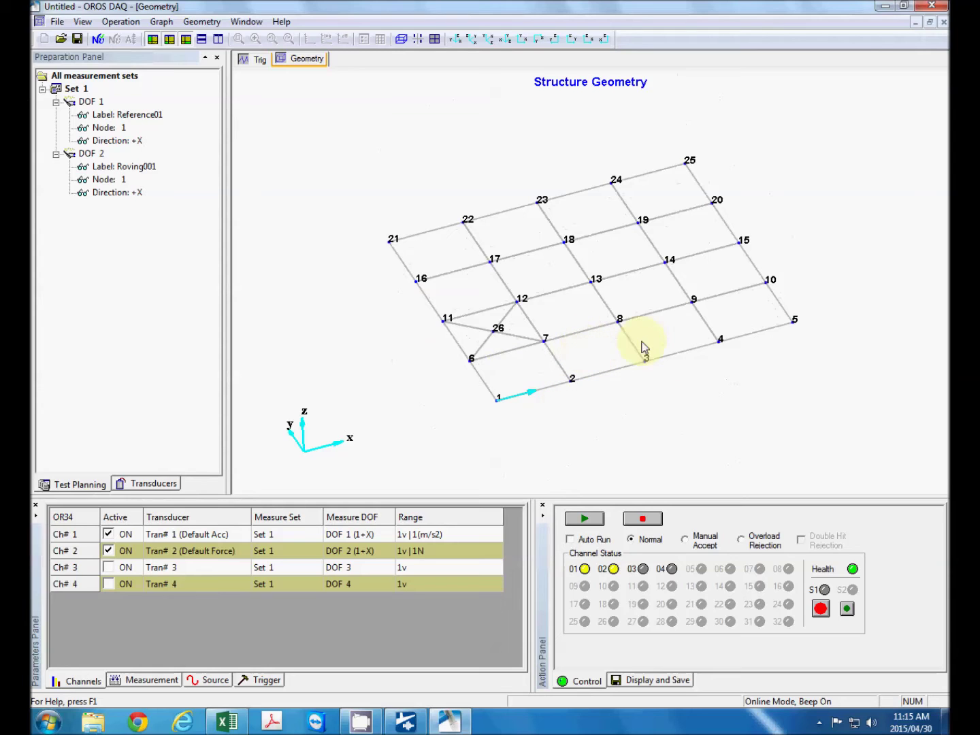
mouse_move(674, 381)
left_mouse_down()
mouse_move(671, 373)
mouse_move(667, 389)
left_mouse_up()
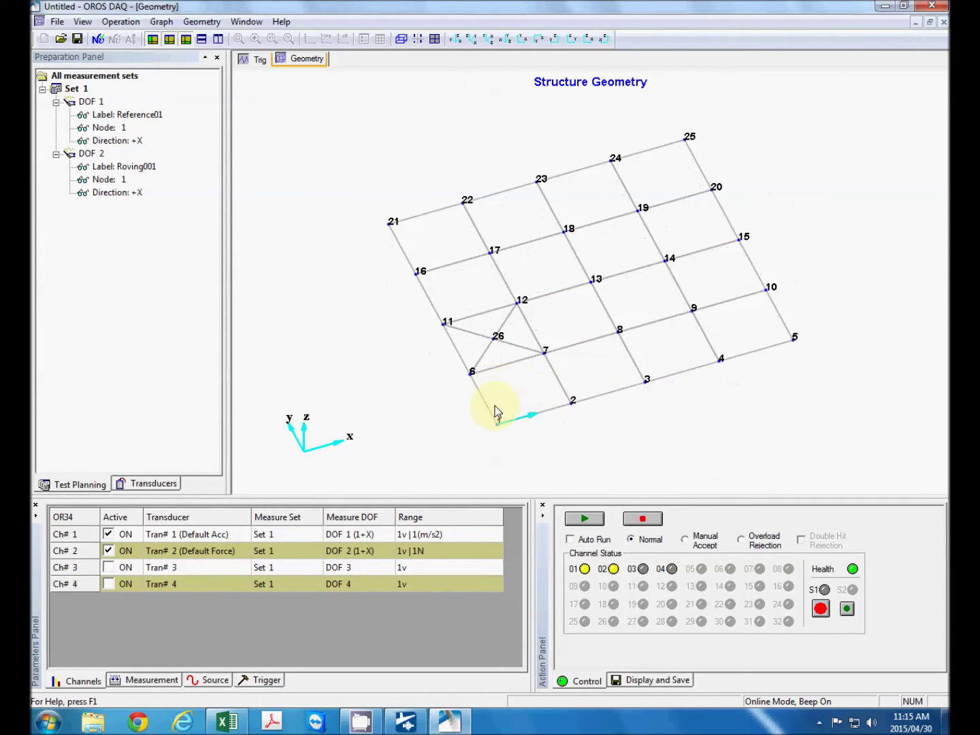
left_click(162, 484)
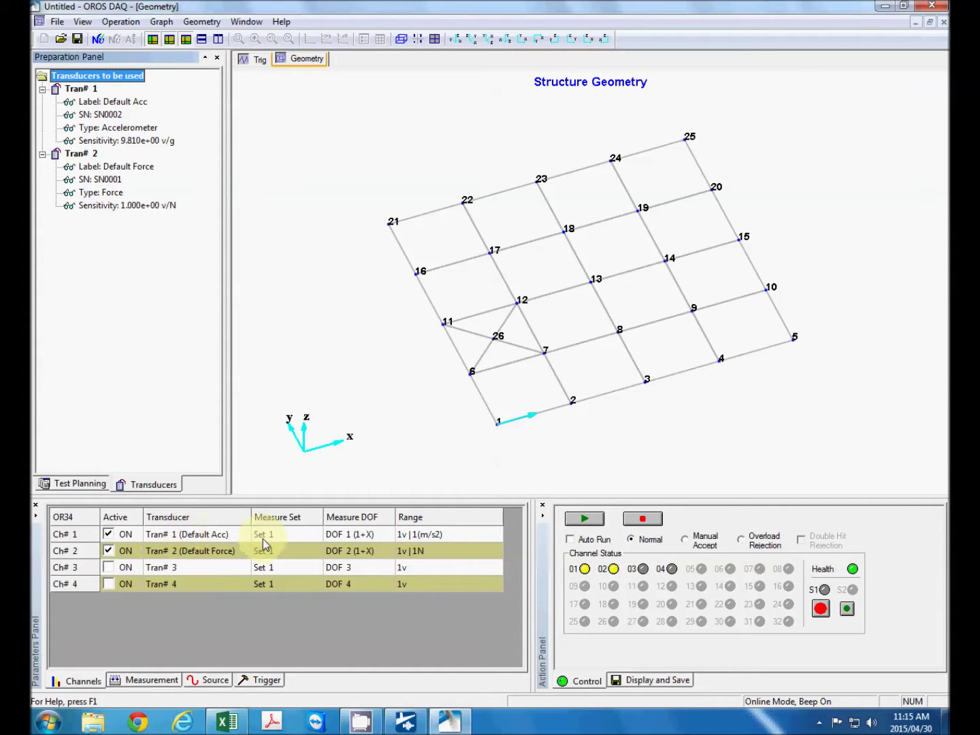
Step: Review the channel 1 and 2 transducer cells, the default accelerometer and force sensor
left_click(175, 538)
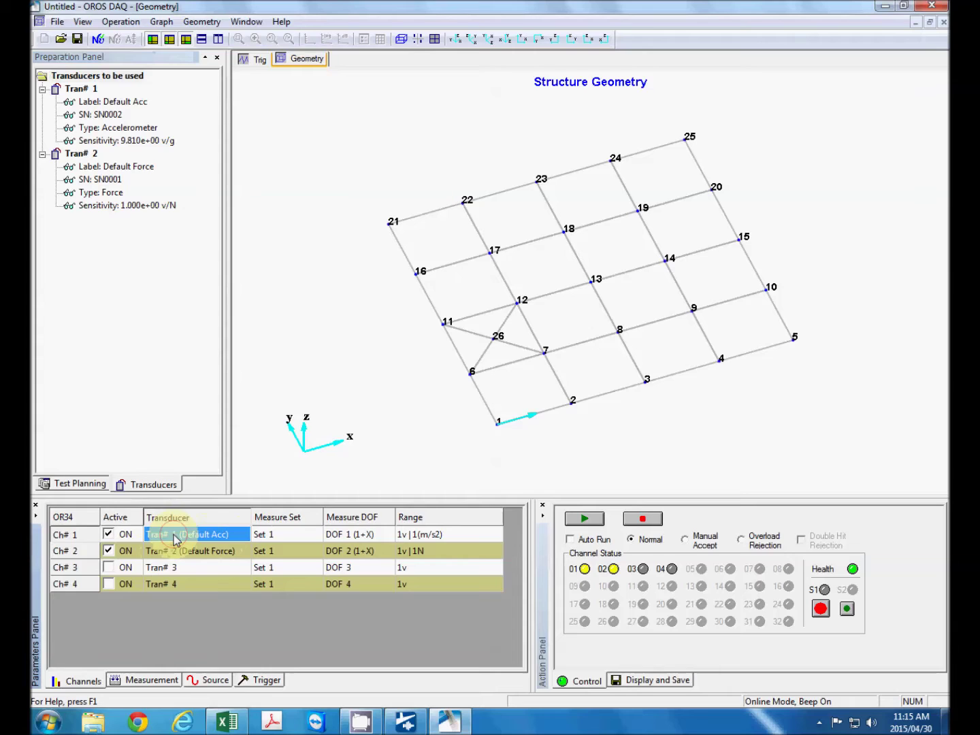
left_click(208, 551)
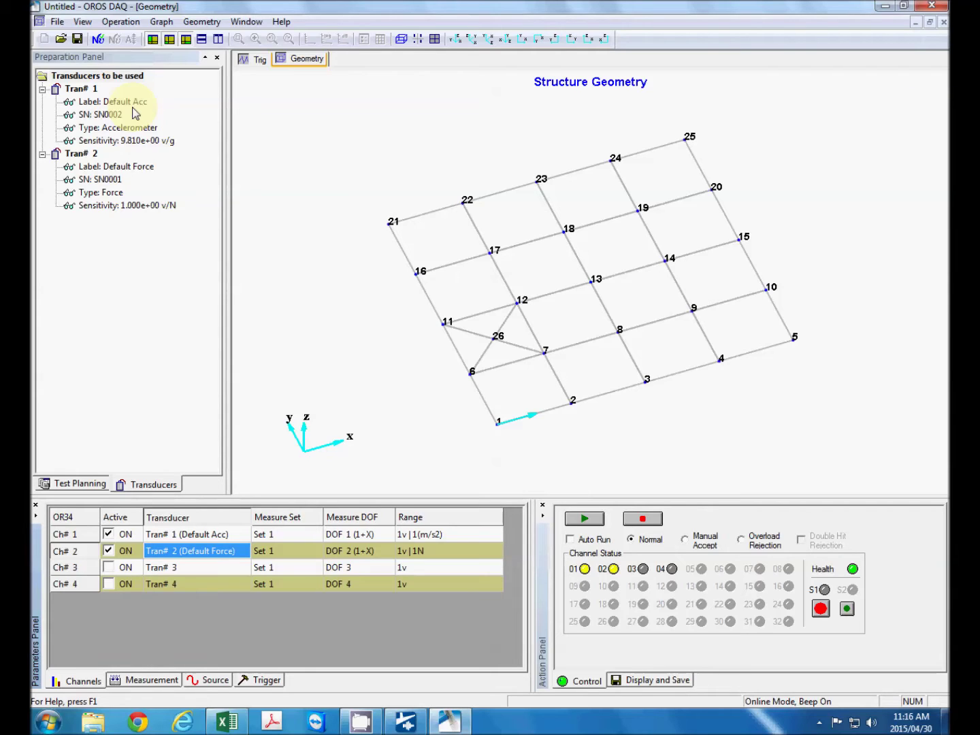
left_click(169, 224)
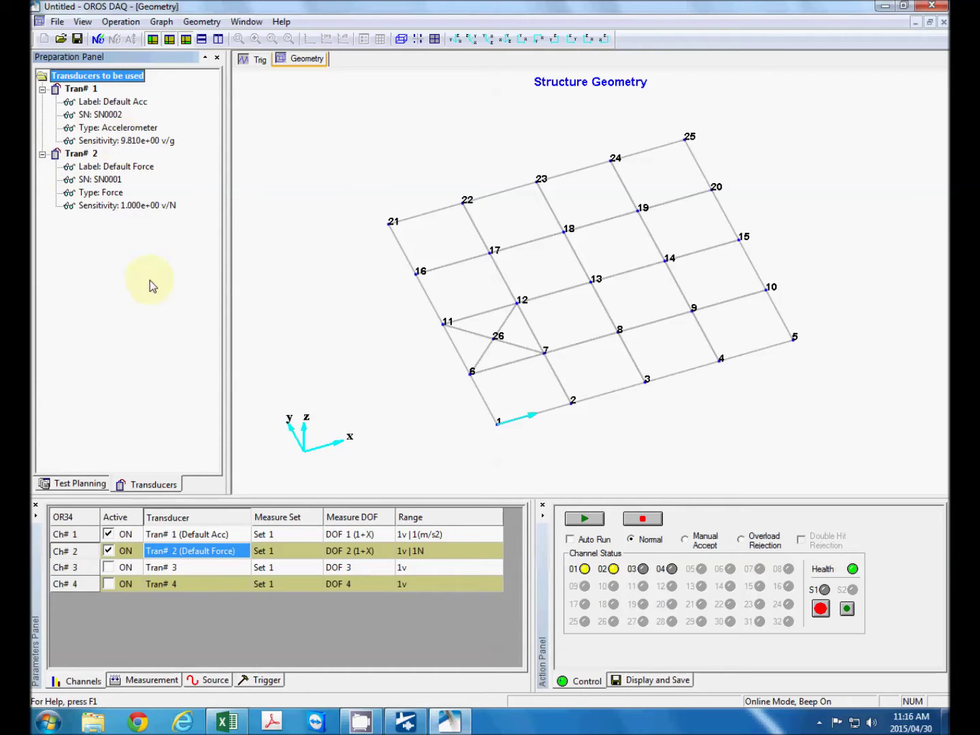
Step: Open Tran# 1's details and change its label from Default Acc to Acc
double_click(80, 88)
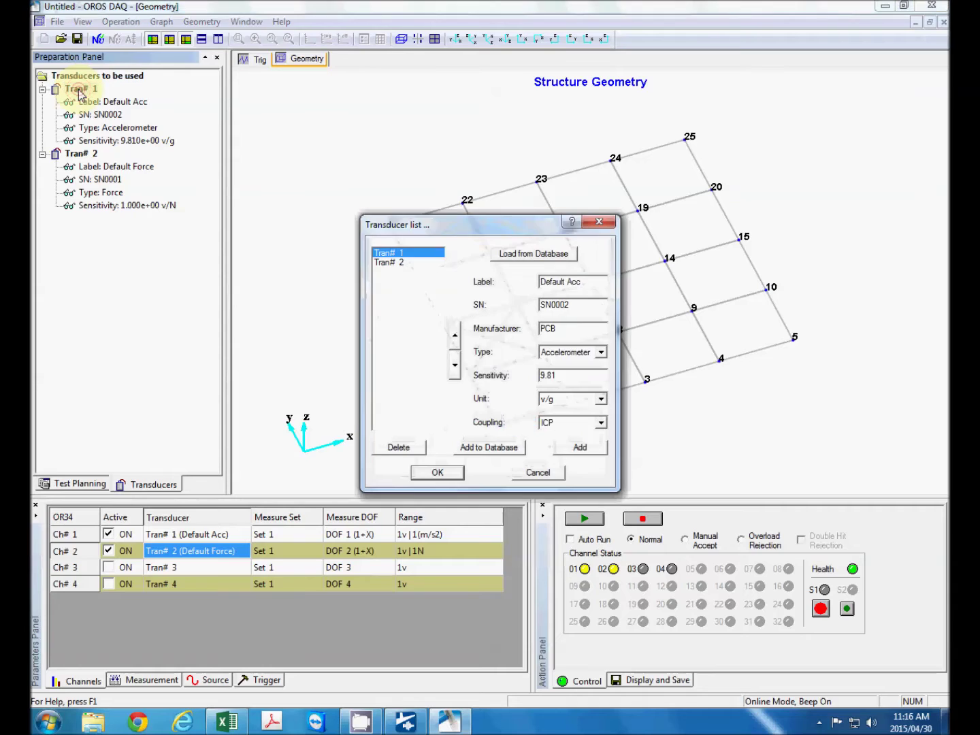
left_click_drag(462, 224, 374, 143)
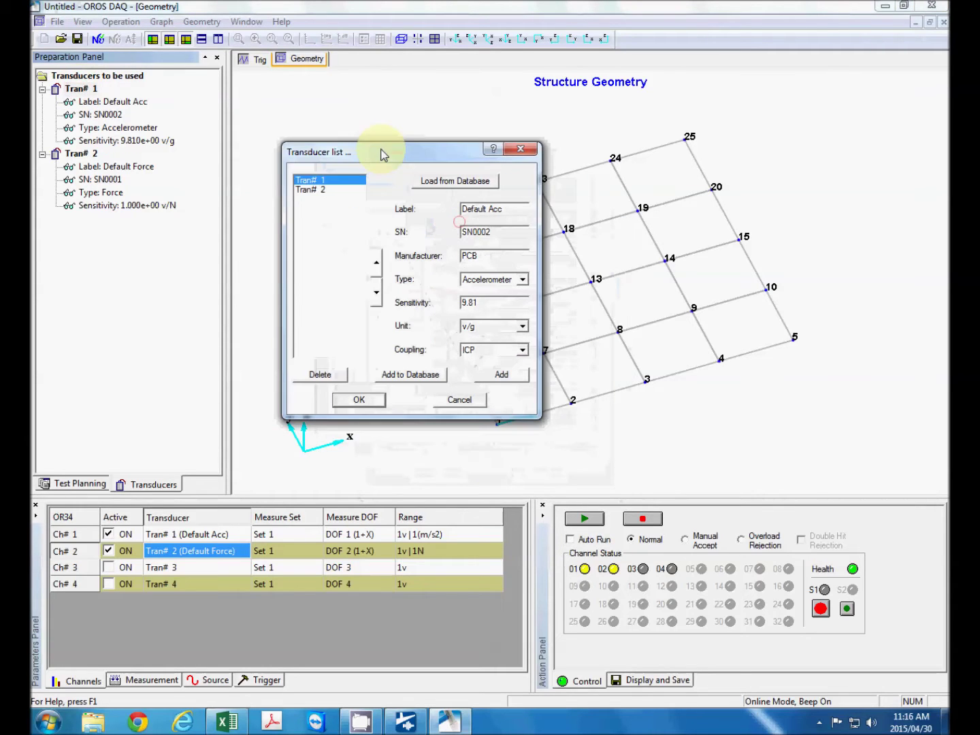
left_click(314, 189)
left_click(312, 180)
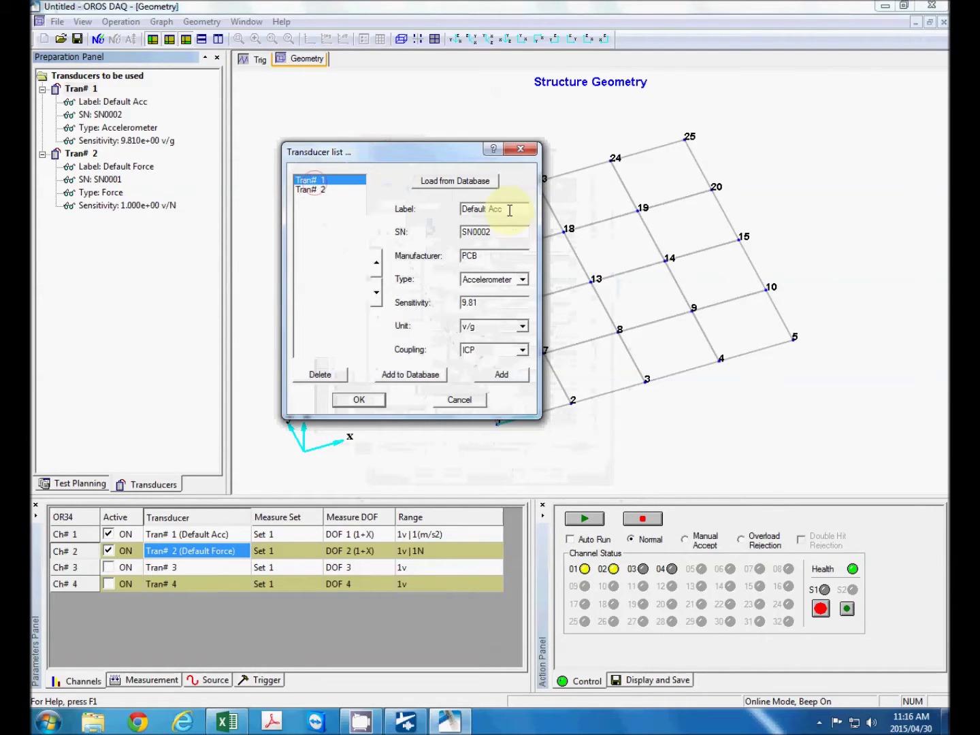
left_click_drag(512, 208, 429, 209)
left_click_drag(512, 209, 442, 208)
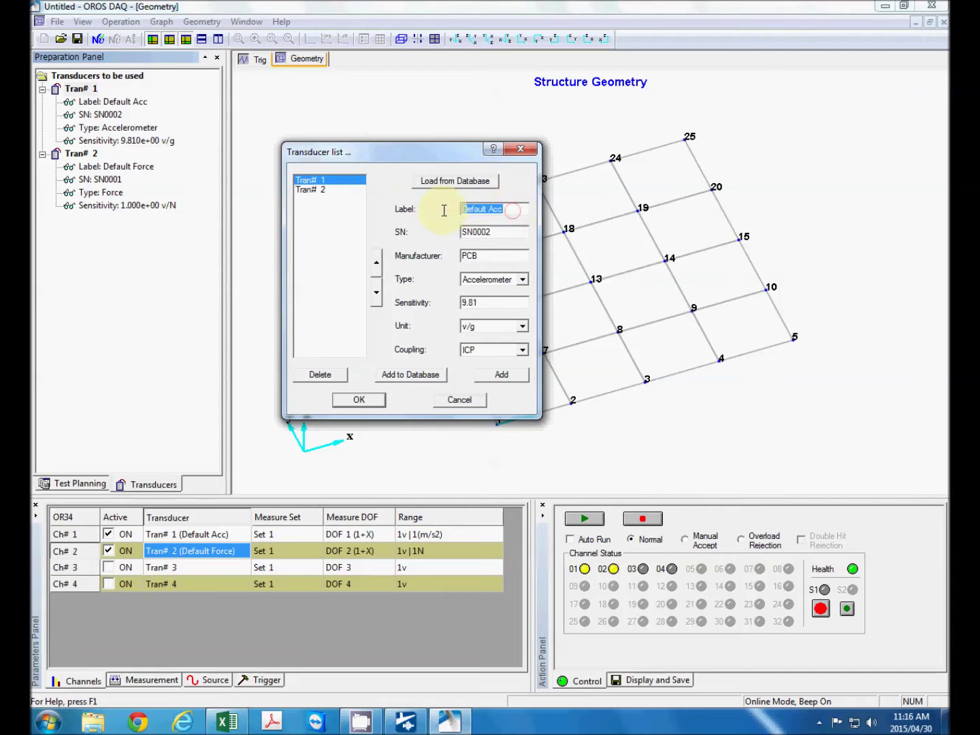
left_click(517, 209)
left_click_drag(517, 209, 405, 209)
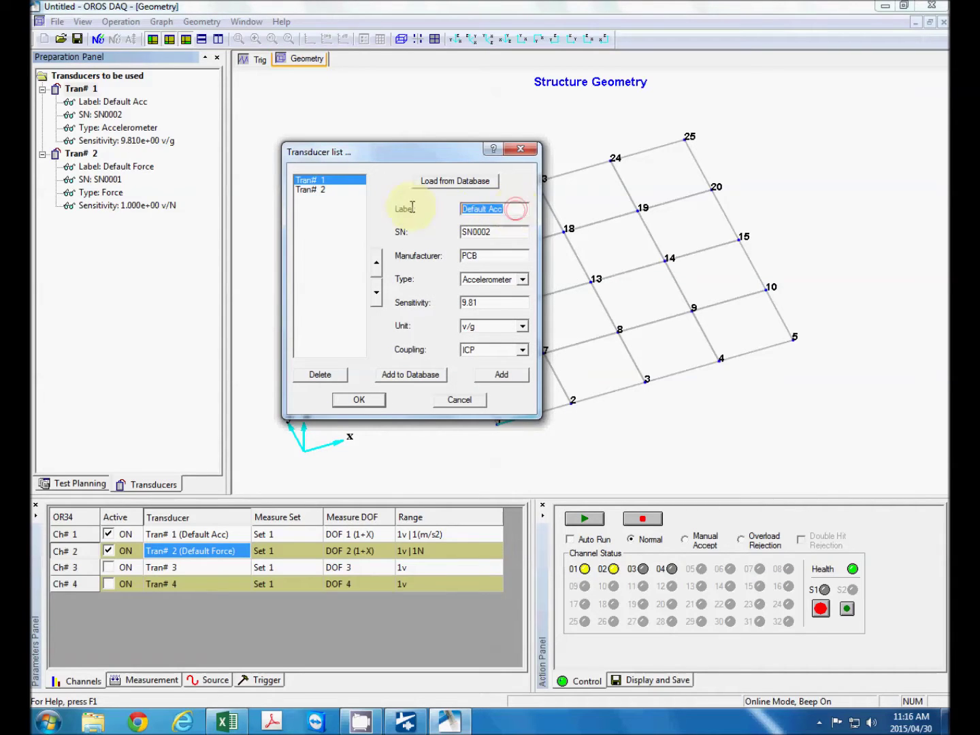
left_click(516, 208)
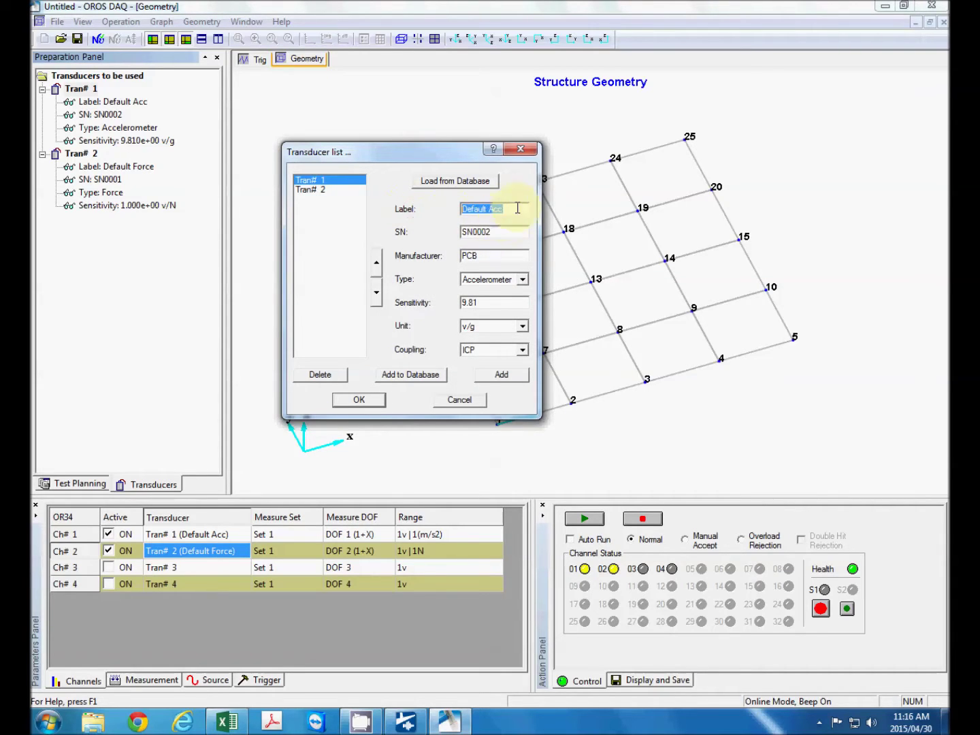
left_click_drag(516, 209, 435, 211)
type("Acc")
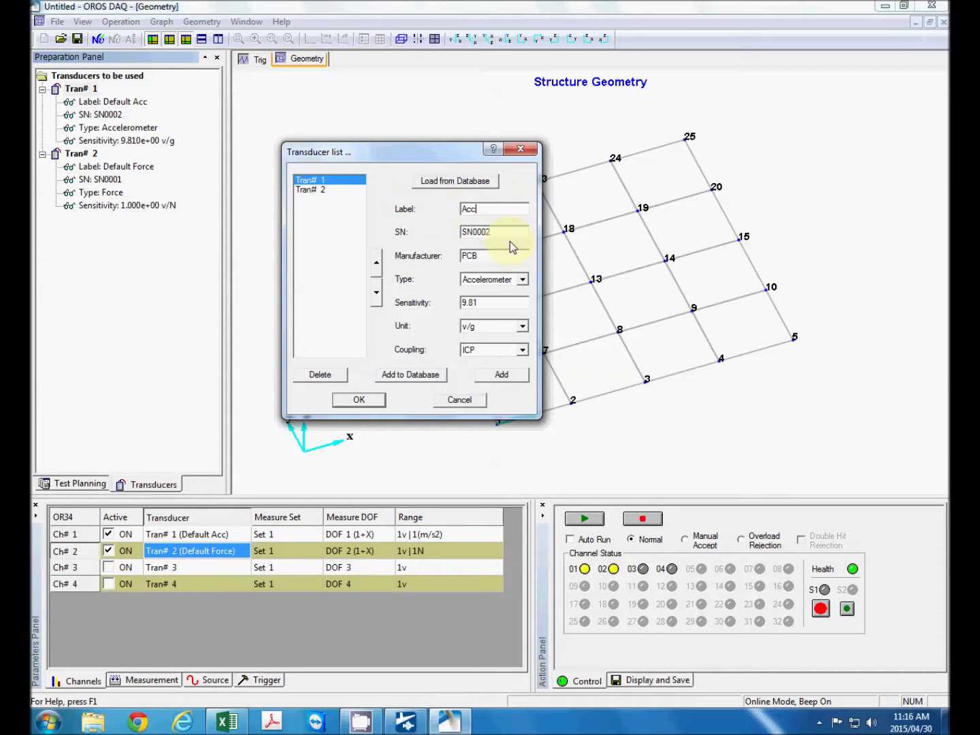
Step: Enter serial number 16110, manufacturer Dytran and sensitivity 102.88e-3 for Tran# 1
left_click_drag(517, 233, 475, 231)
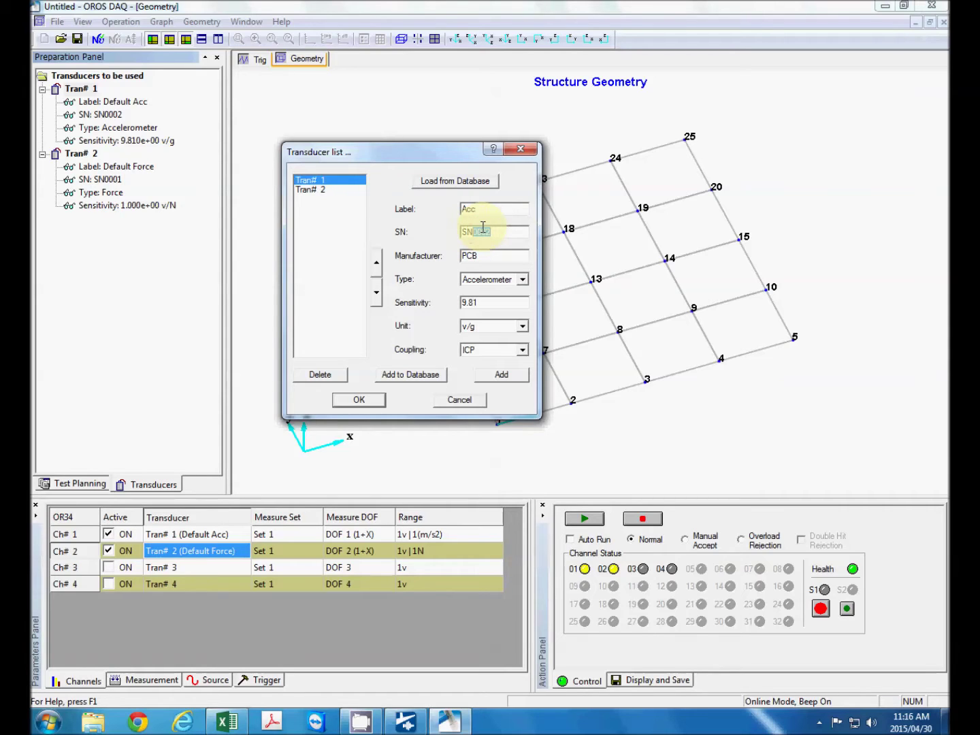
type("16110")
double_click(499, 257)
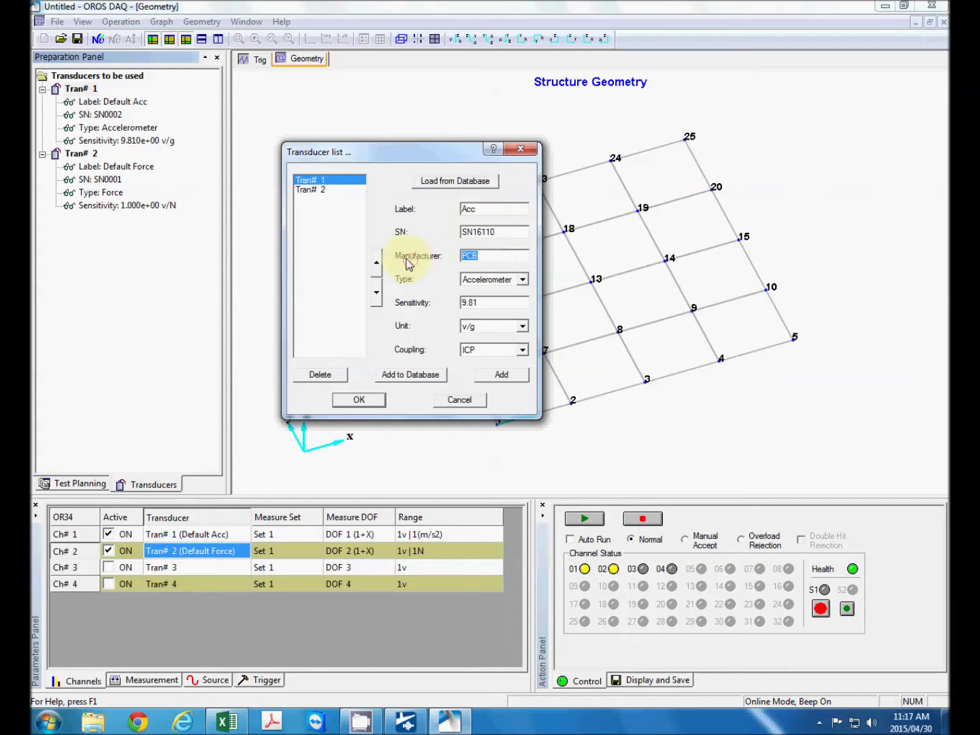
type("Dytran")
key("Tab")
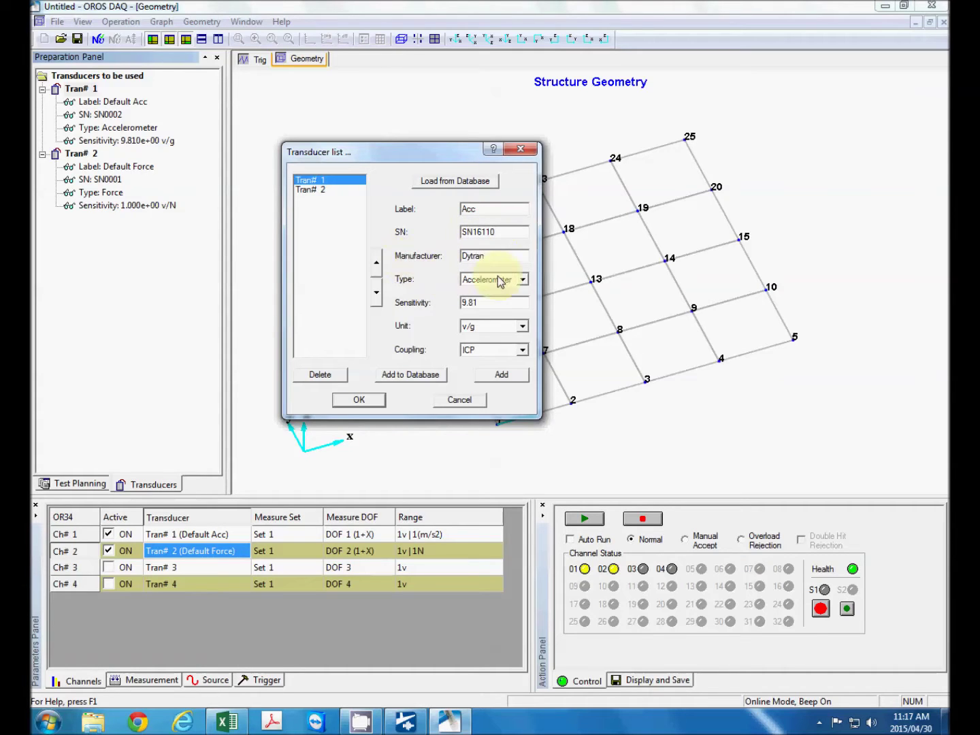
key("Tab")
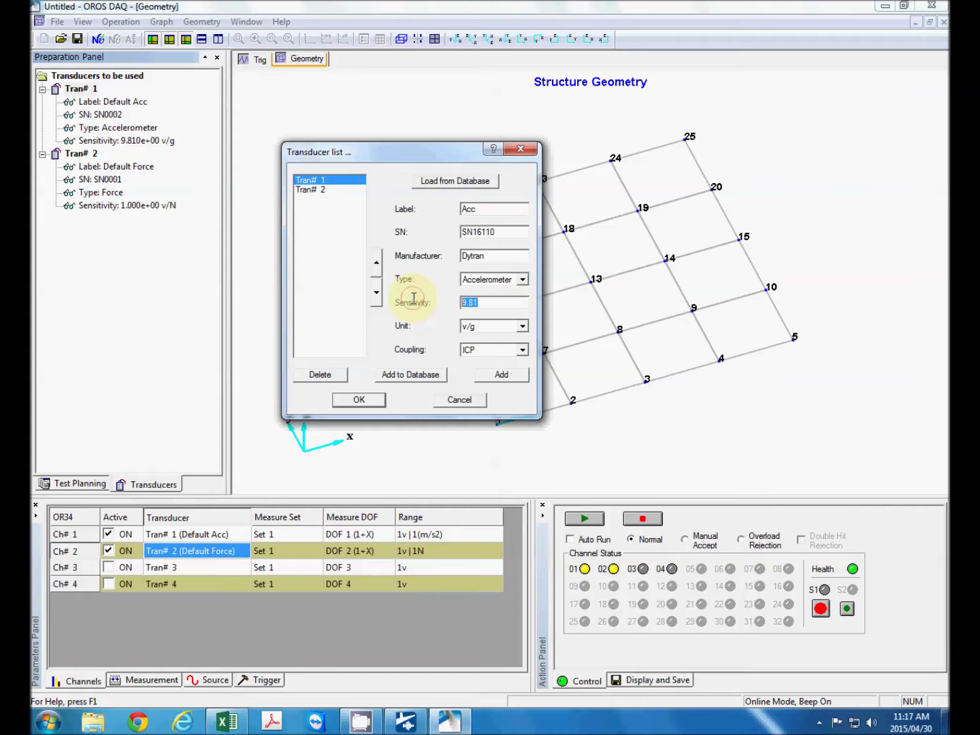
type("10")
type("3")
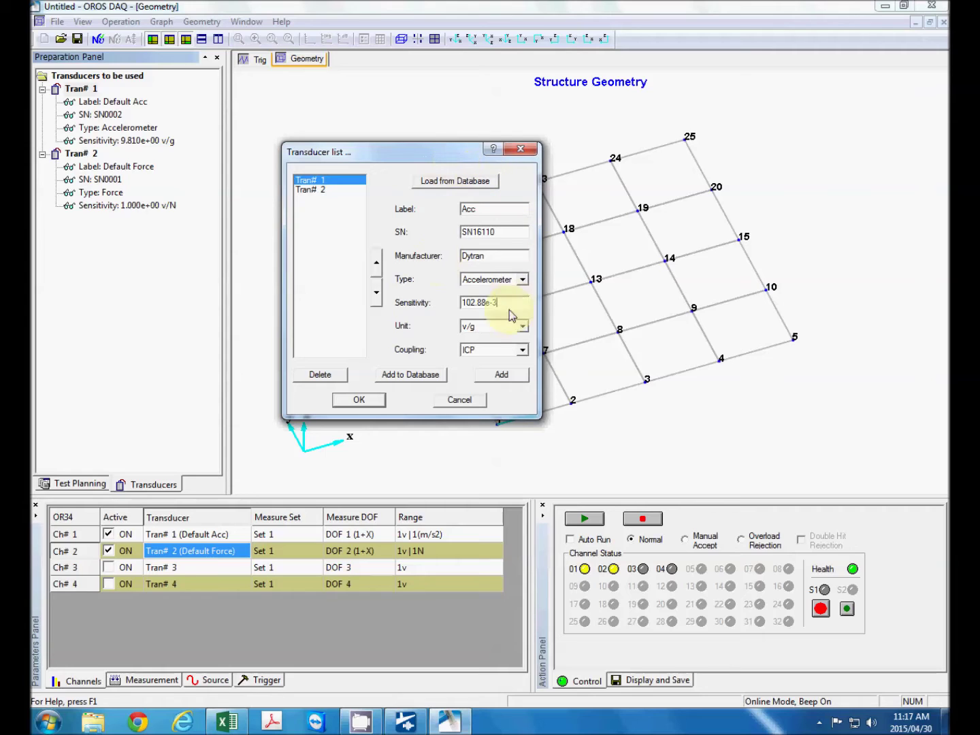
Step: Keep v/g as Tran# 1's sensitivity unit and ICP as its coupling
left_click(523, 326)
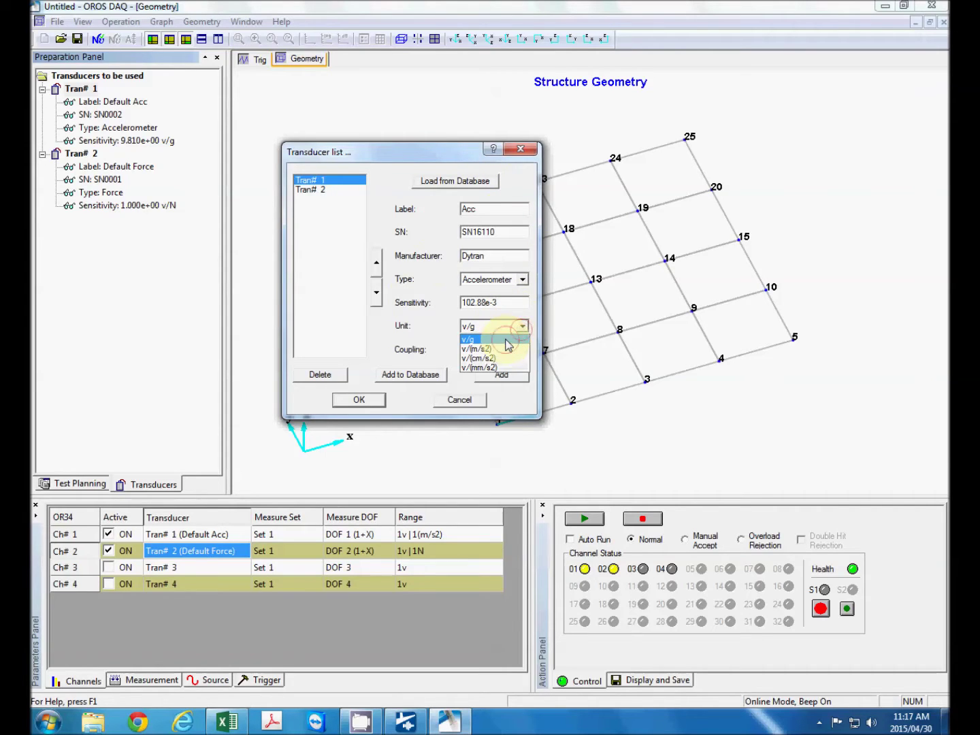
left_click(506, 339)
left_click(523, 350)
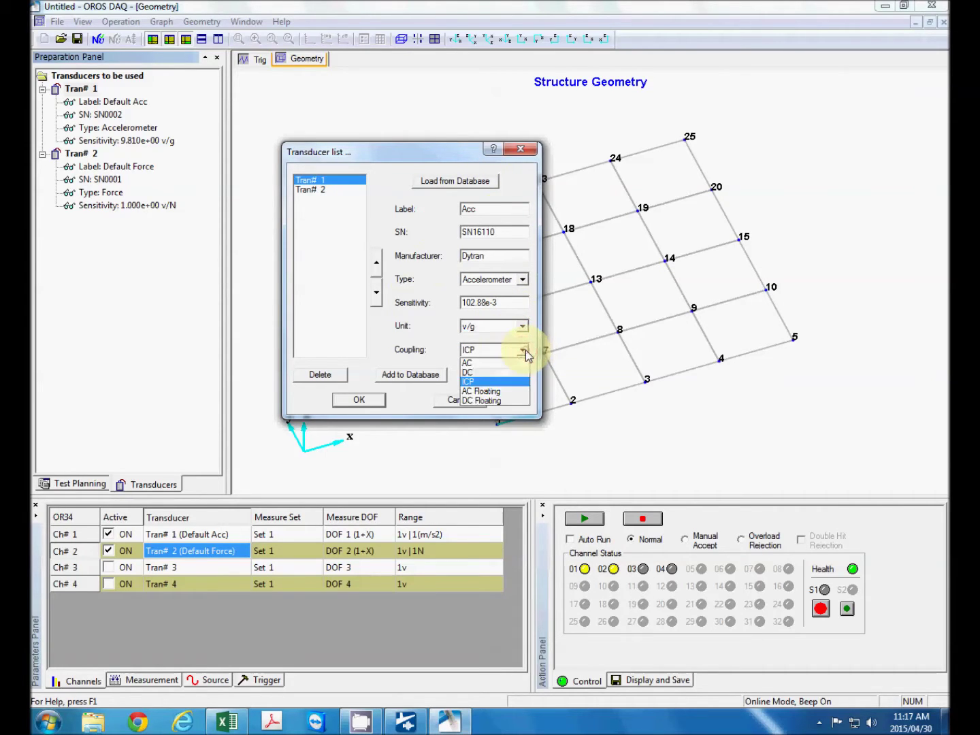
left_click(483, 383)
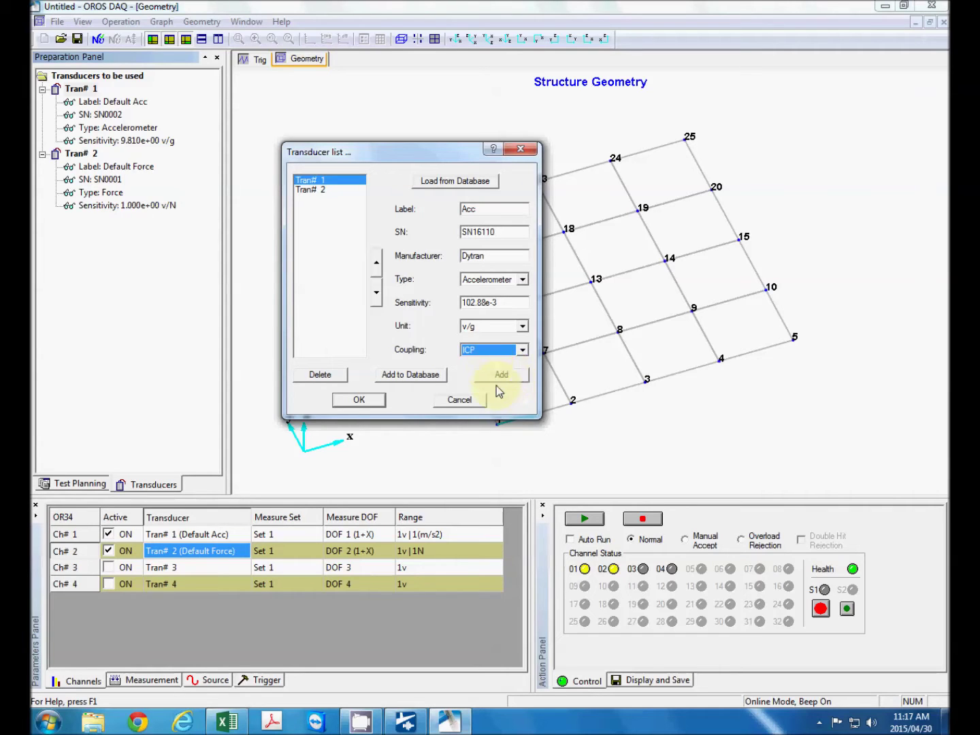
left_click(506, 383)
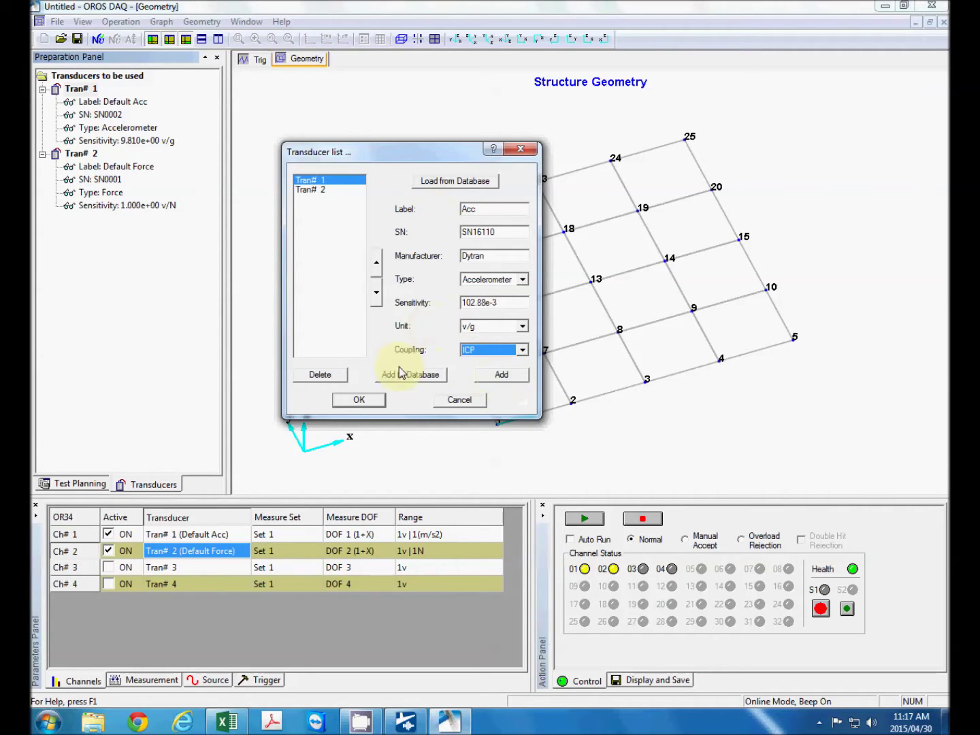
left_click(436, 182)
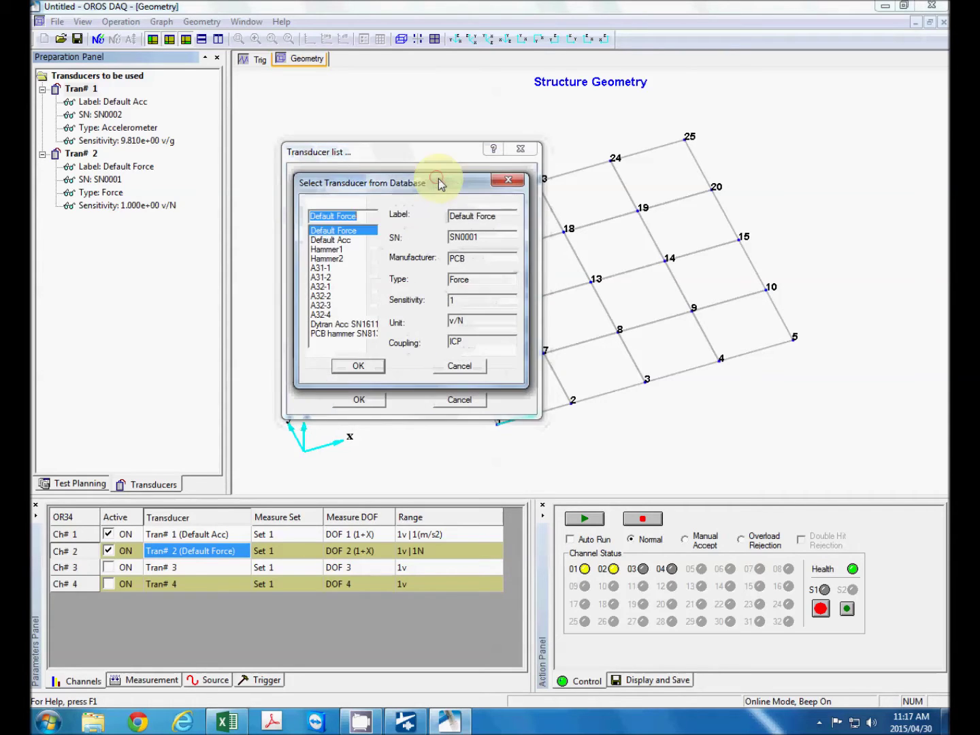
Step: Load the Dytran accelerometer definition from the database into Tran# 1
left_click_drag(436, 185, 506, 141)
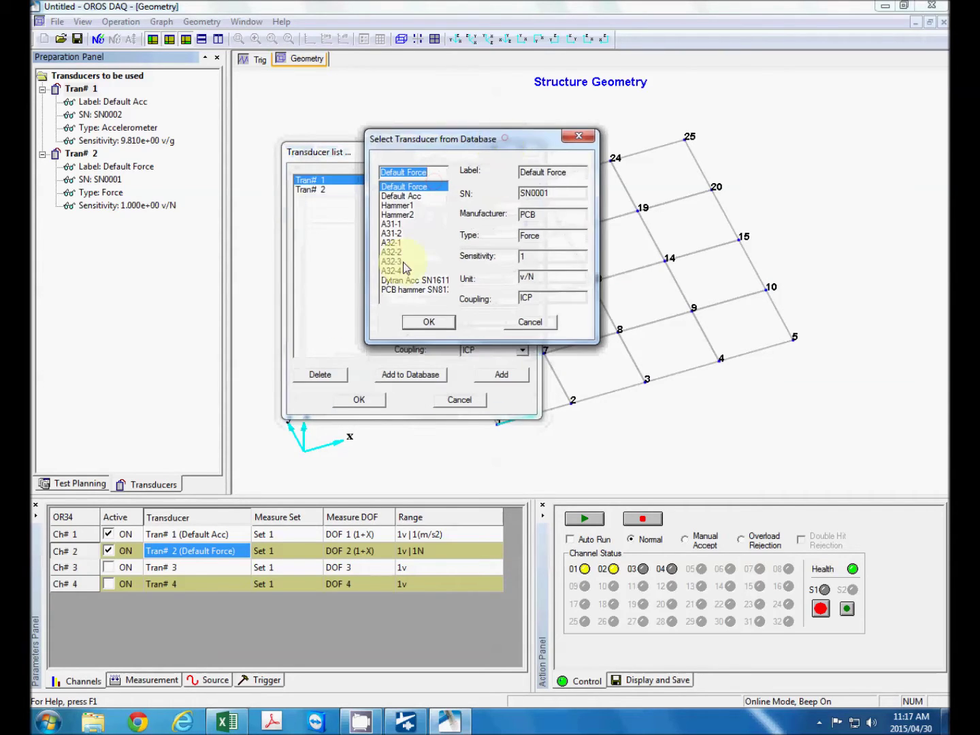
left_click(411, 281)
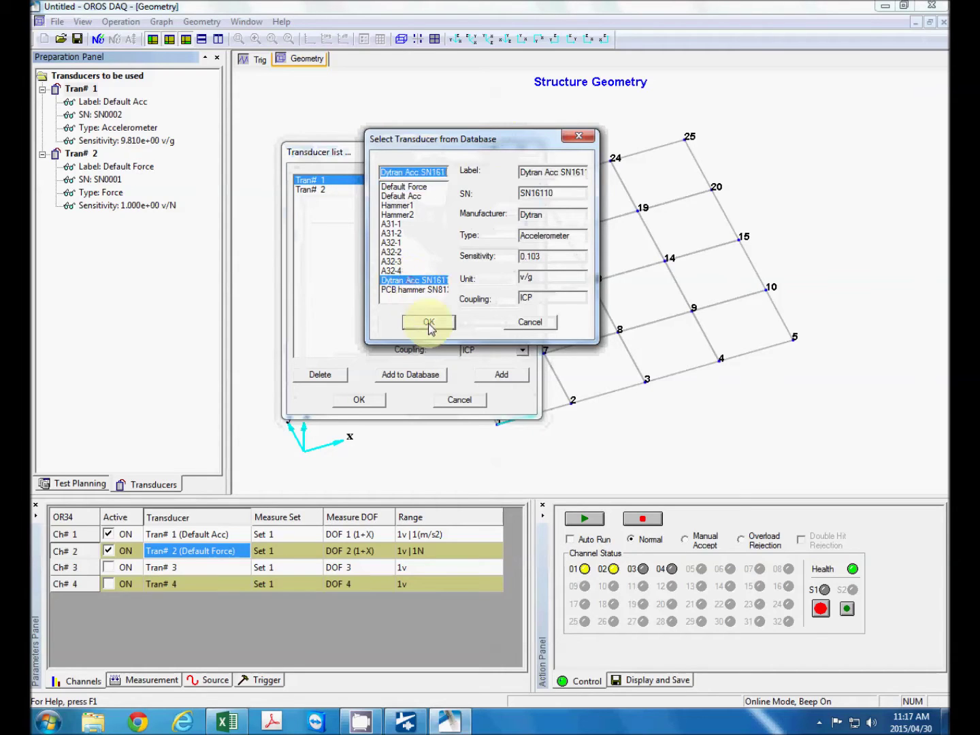
left_click(429, 323)
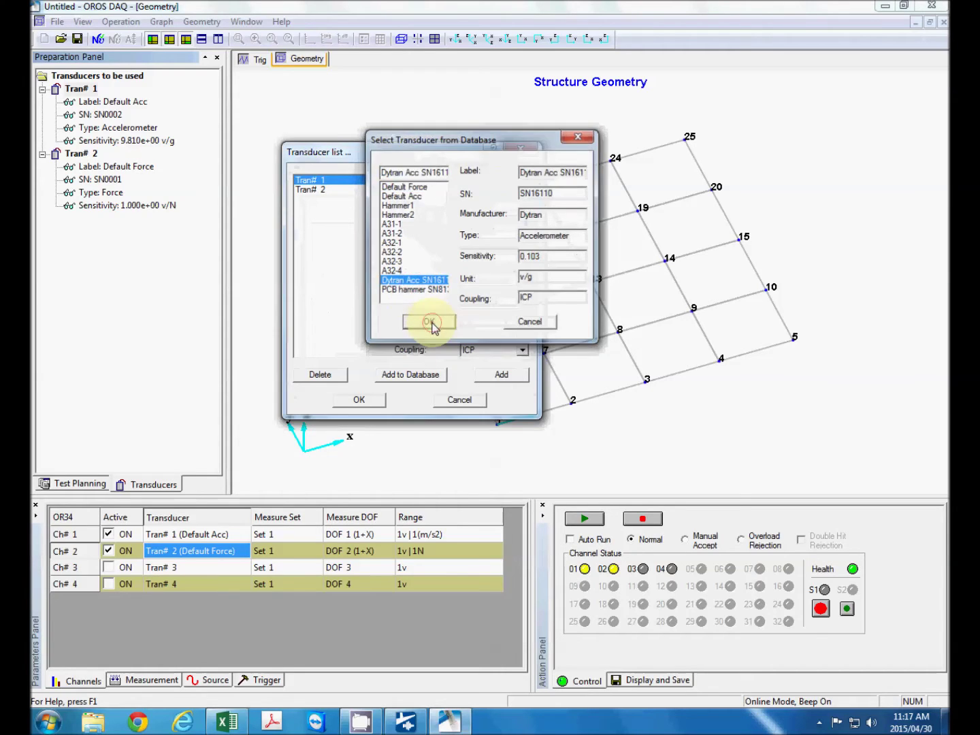
Step: Load the PCB hammer (SN8132, 2.15m v/N) into Tran# 2 and accept the definitions
left_click(316, 190)
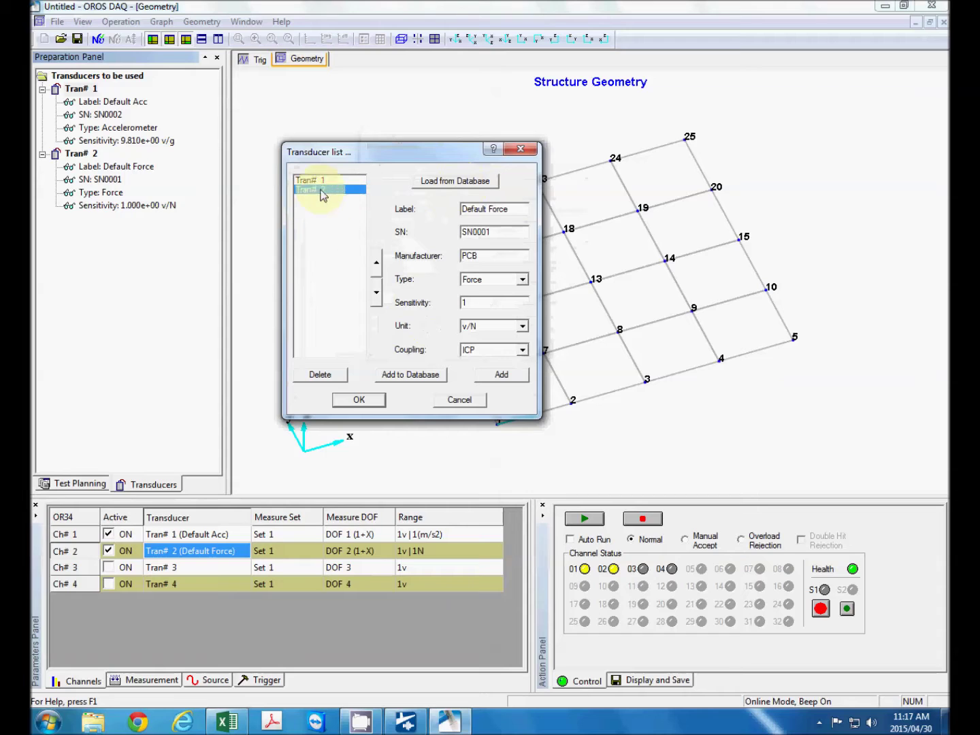
left_click(443, 182)
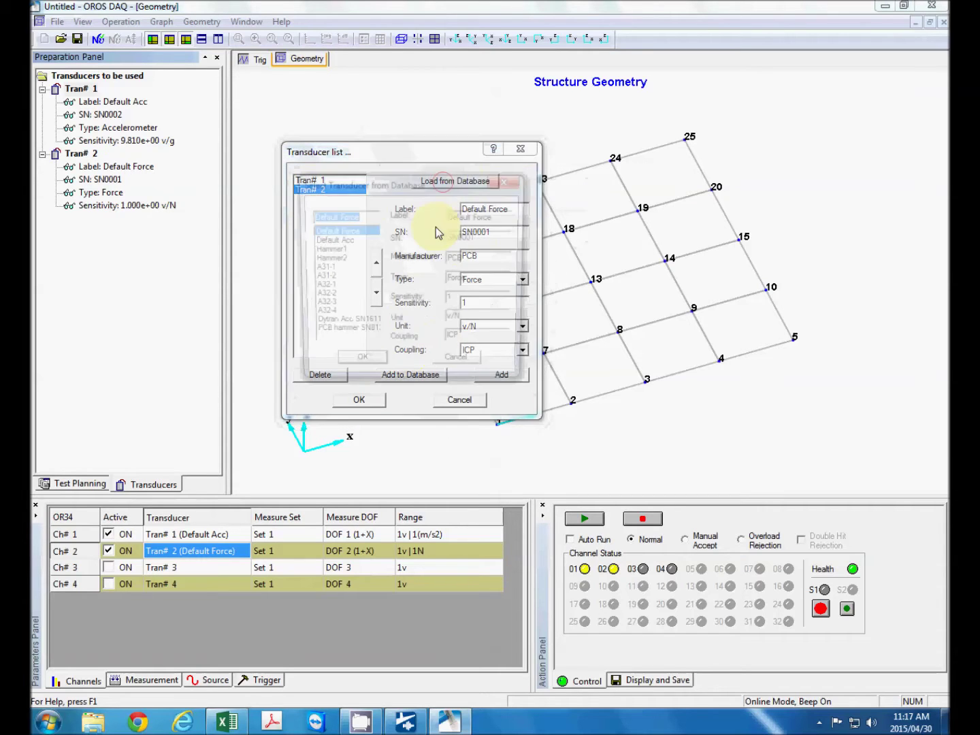
left_click(346, 334)
left_click(357, 365)
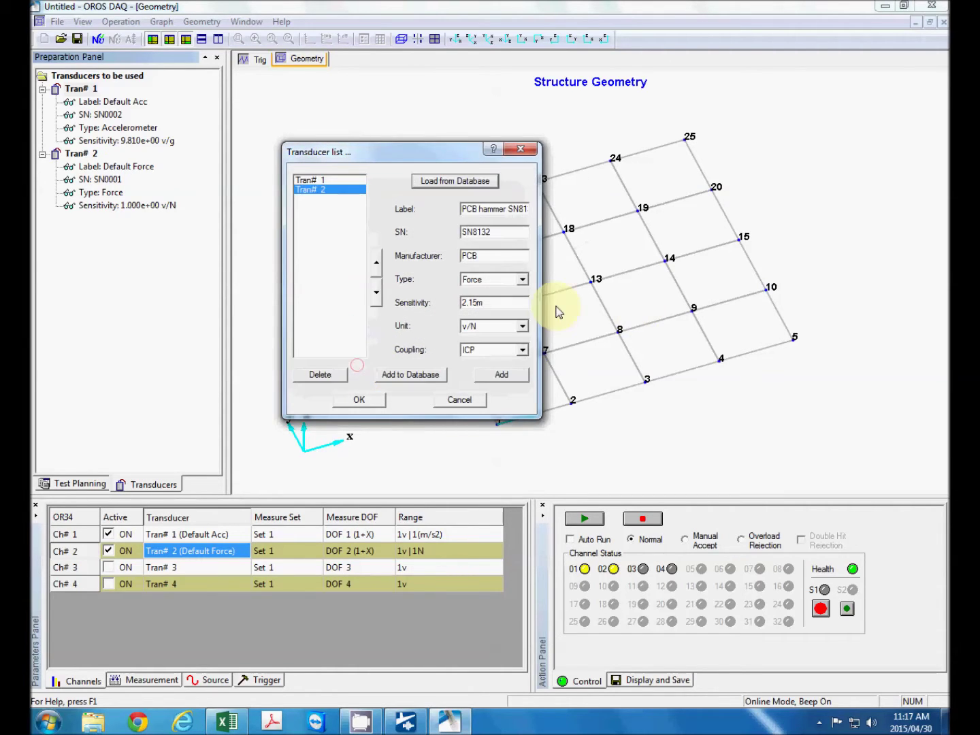
left_click(493, 302)
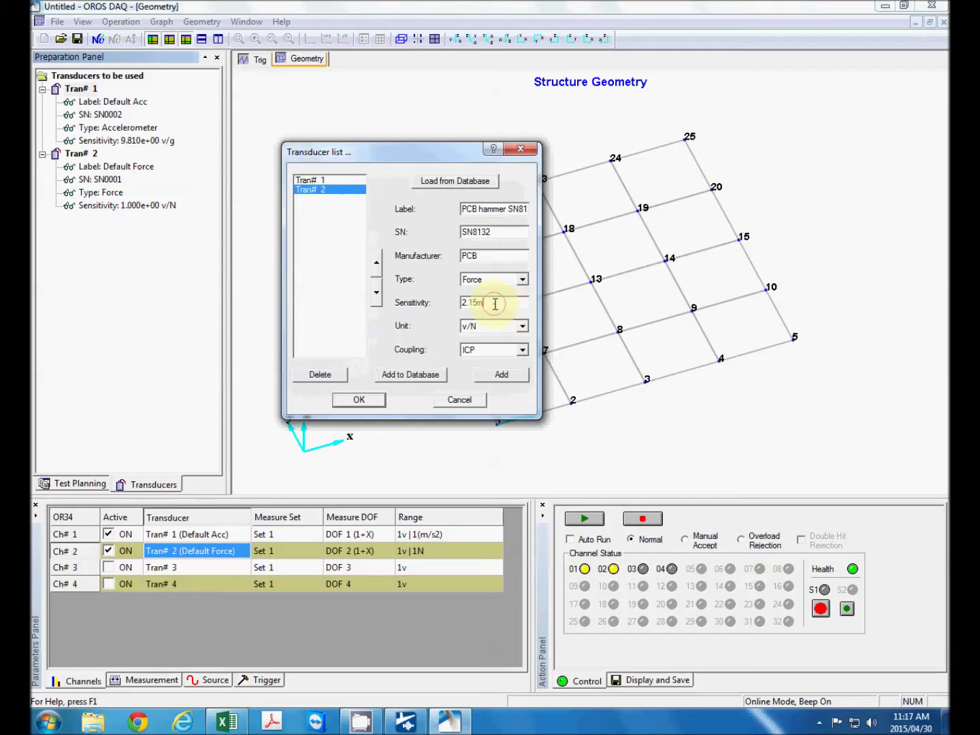
left_click(318, 181)
left_click(327, 190)
left_click(364, 403)
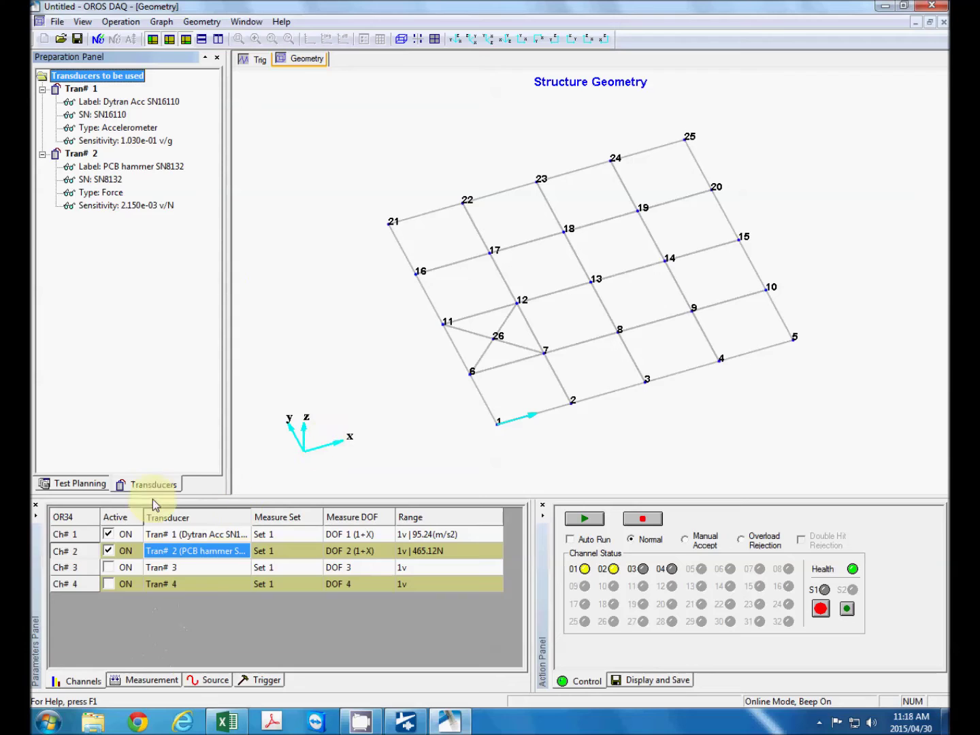
Step: Select channel 2's transducer entry in the channel table
left_click(217, 552)
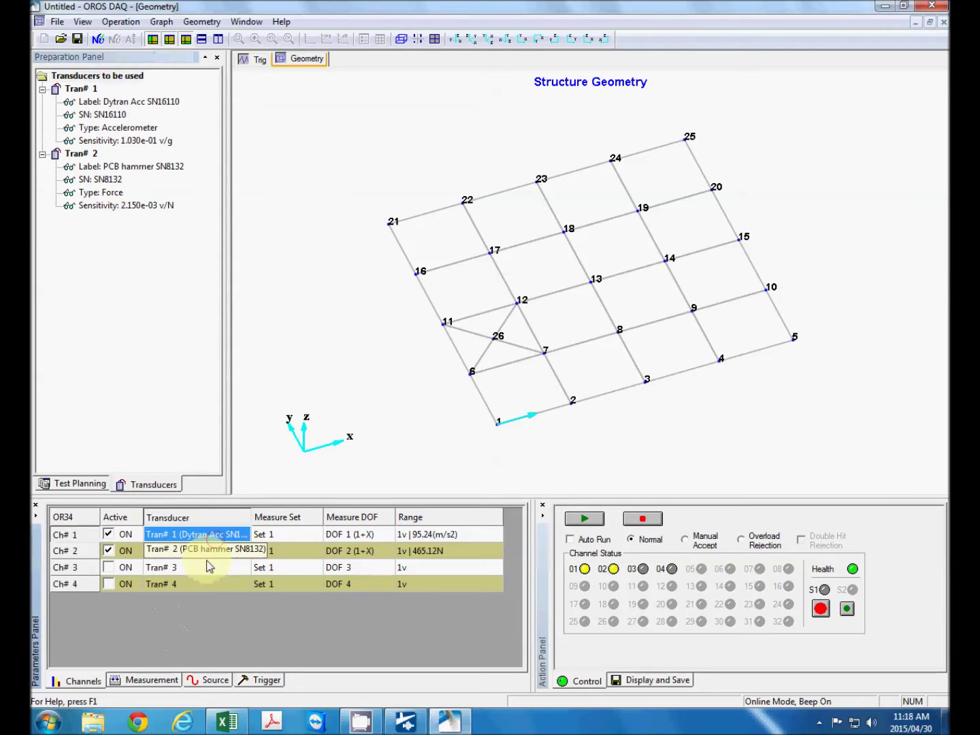
Step: Assign Tran# 1 (Dytran Acc) to channel 1 and Tran# 2 (PCB hammer) to channel 2
left_click(216, 537)
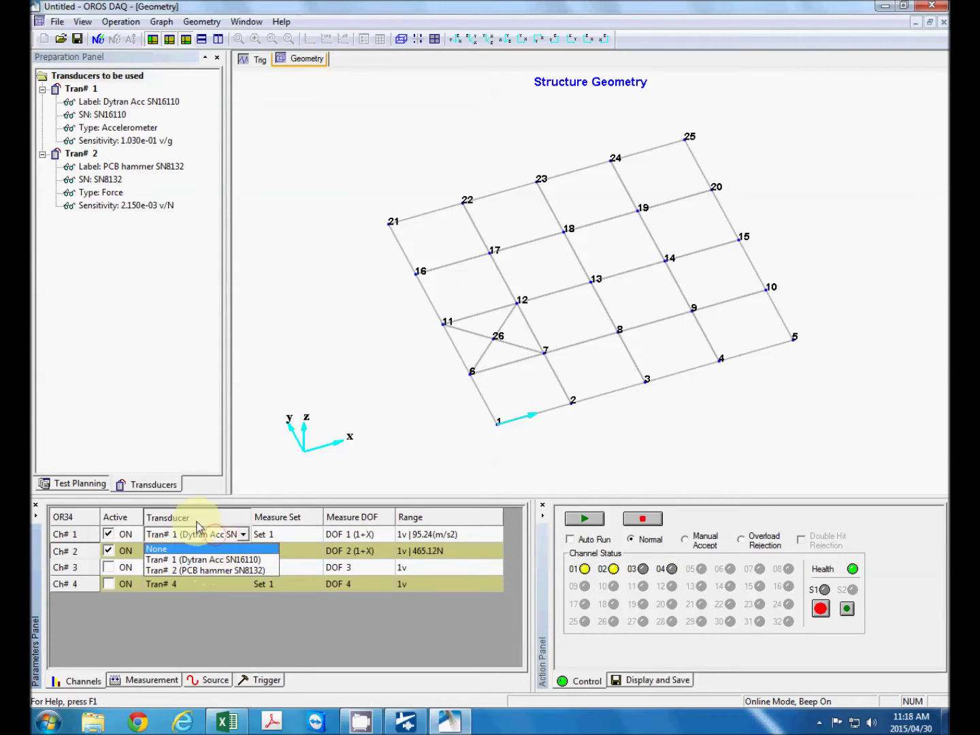
left_click(246, 450)
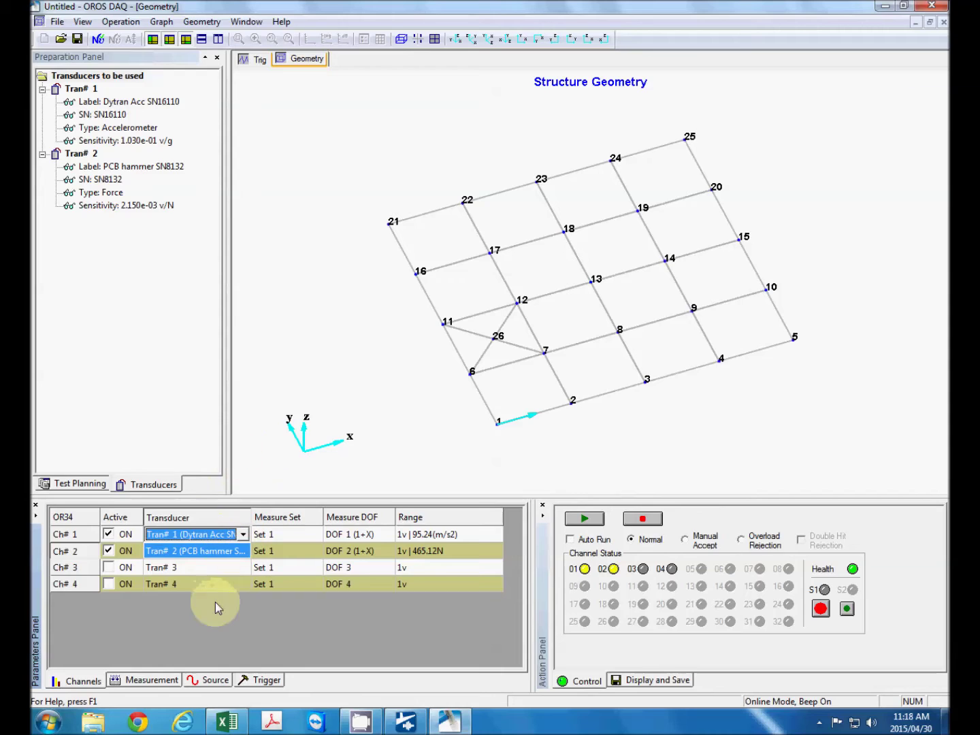
left_click(223, 581)
left_click(217, 538)
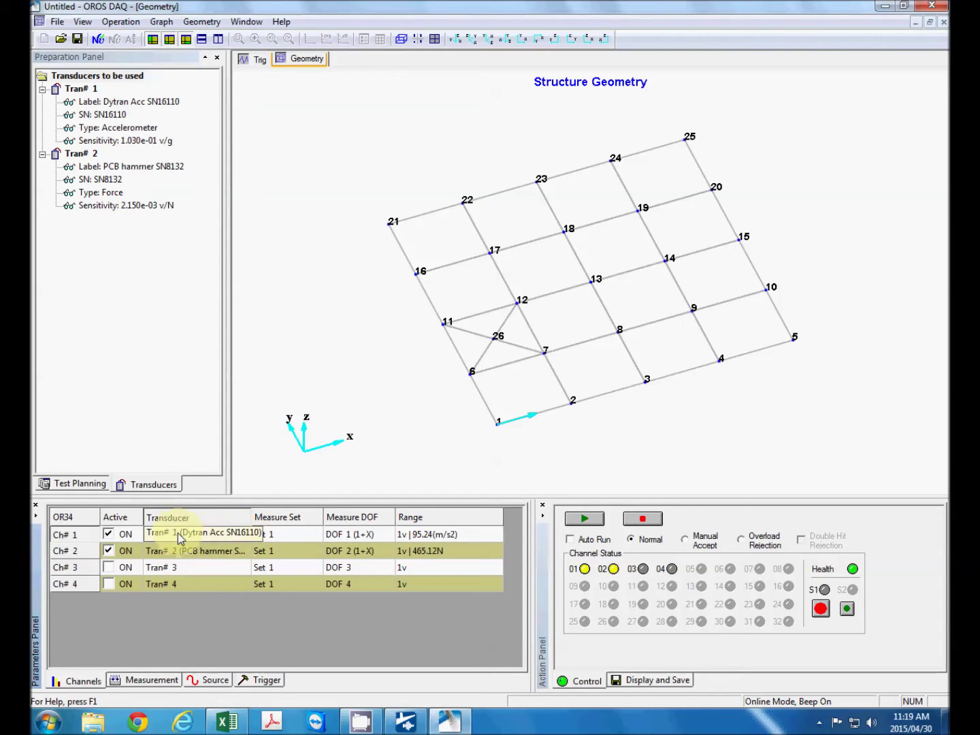
left_click(153, 534)
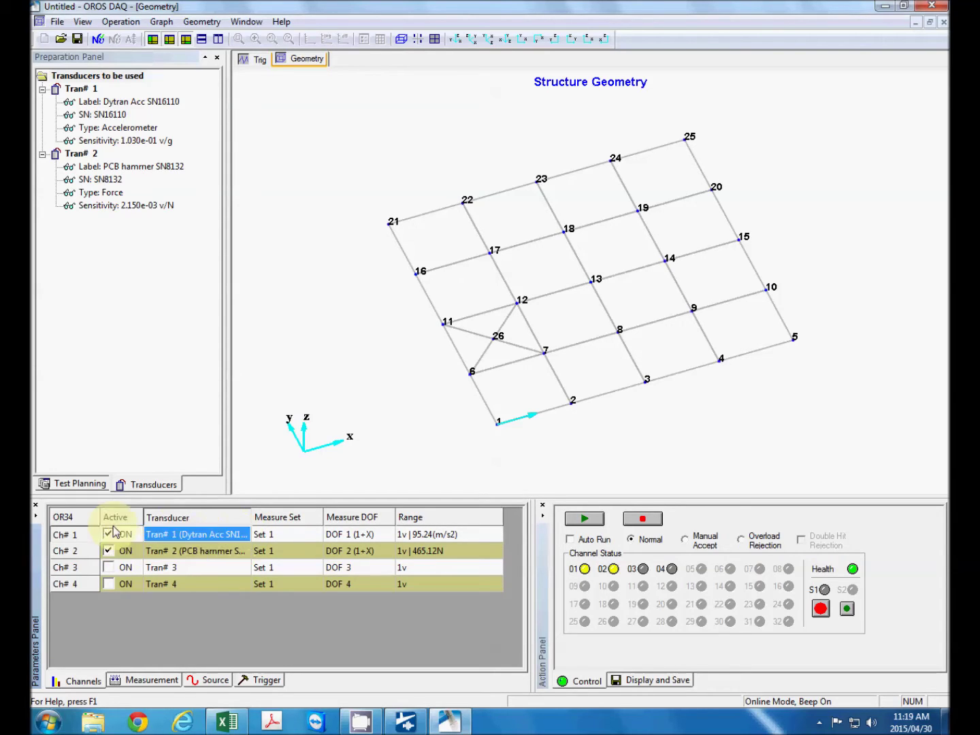
left_click(240, 537)
left_click(242, 536)
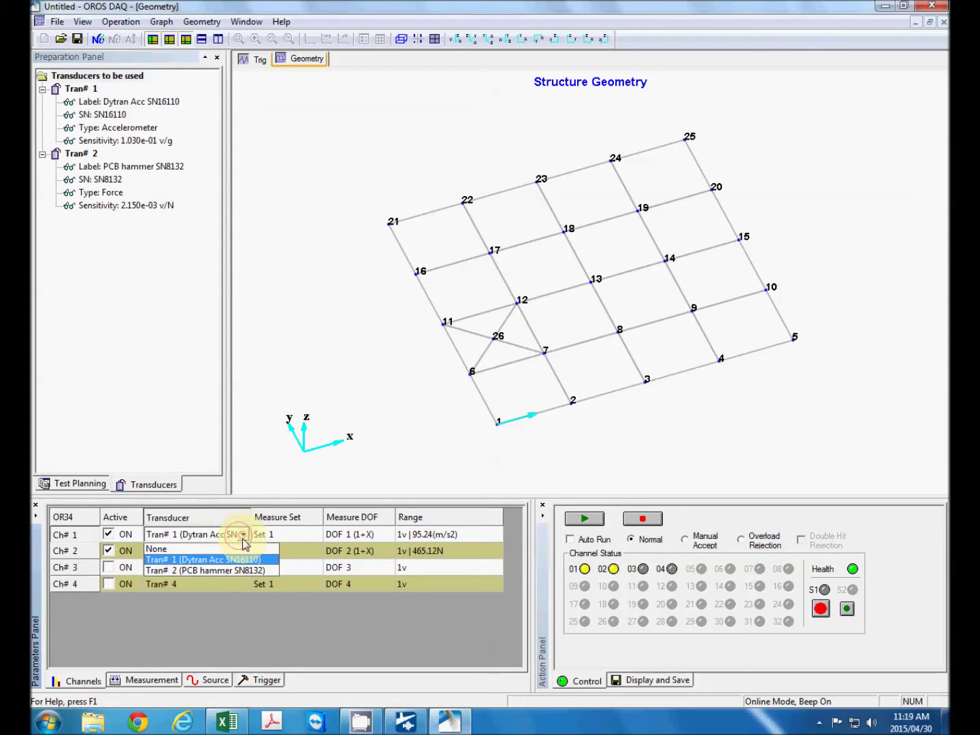
left_click(250, 560)
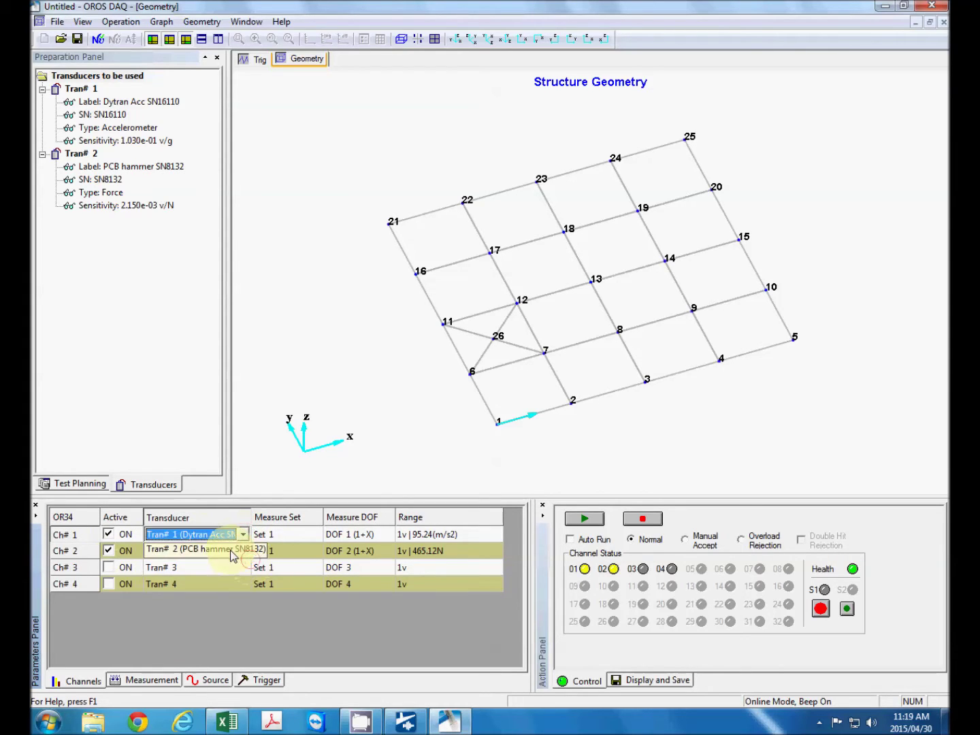
left_click(232, 553)
left_click(234, 553)
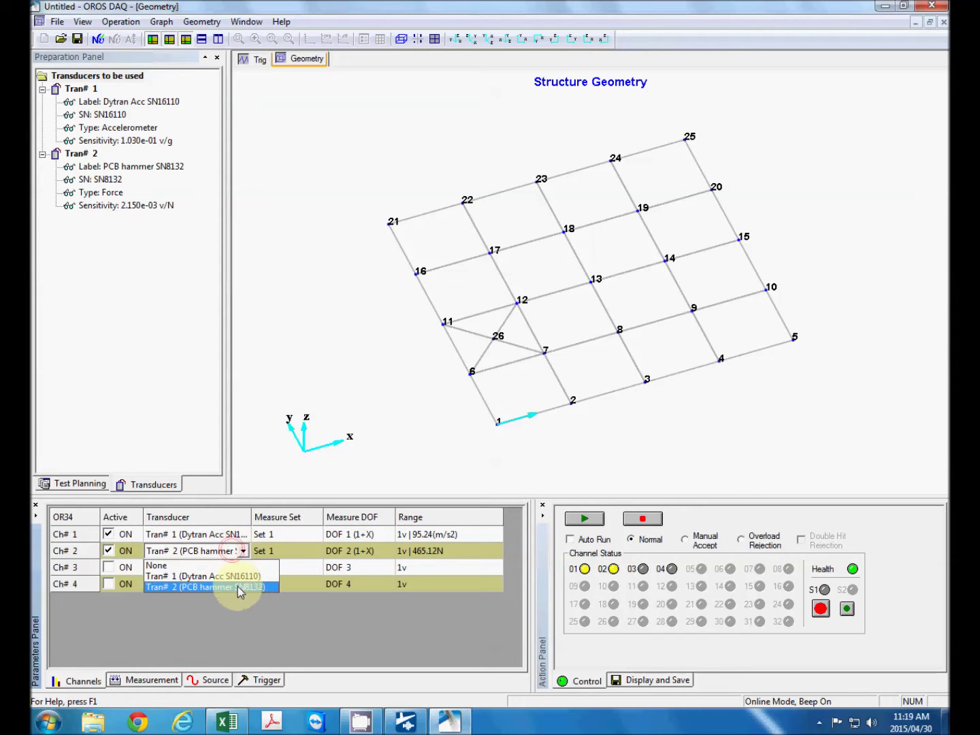
left_click(252, 610)
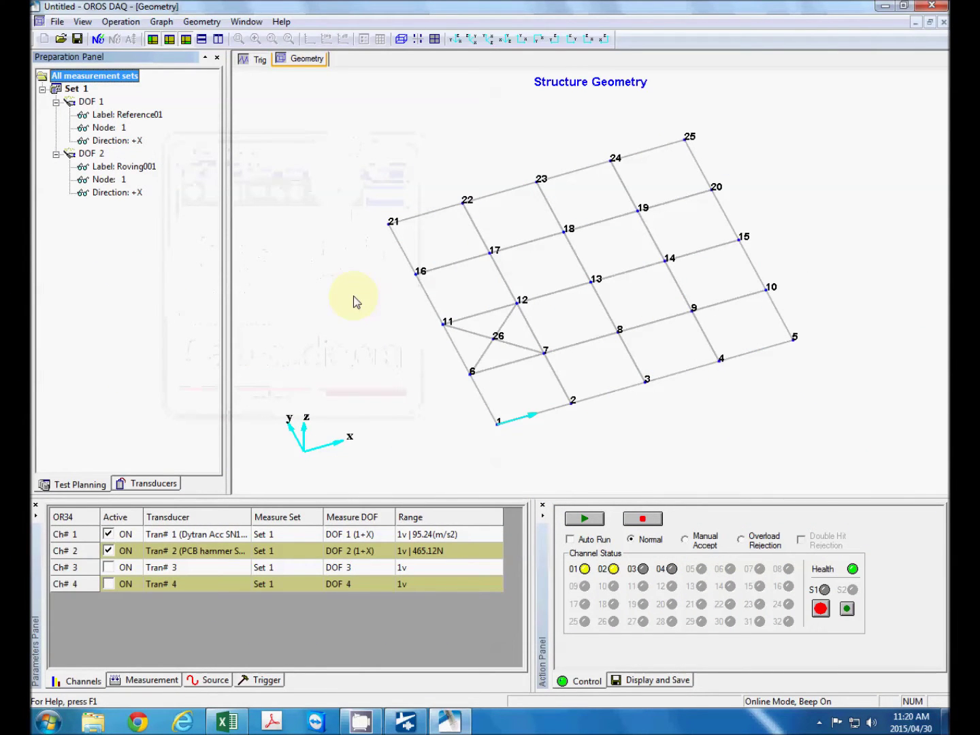
left_click(76, 89)
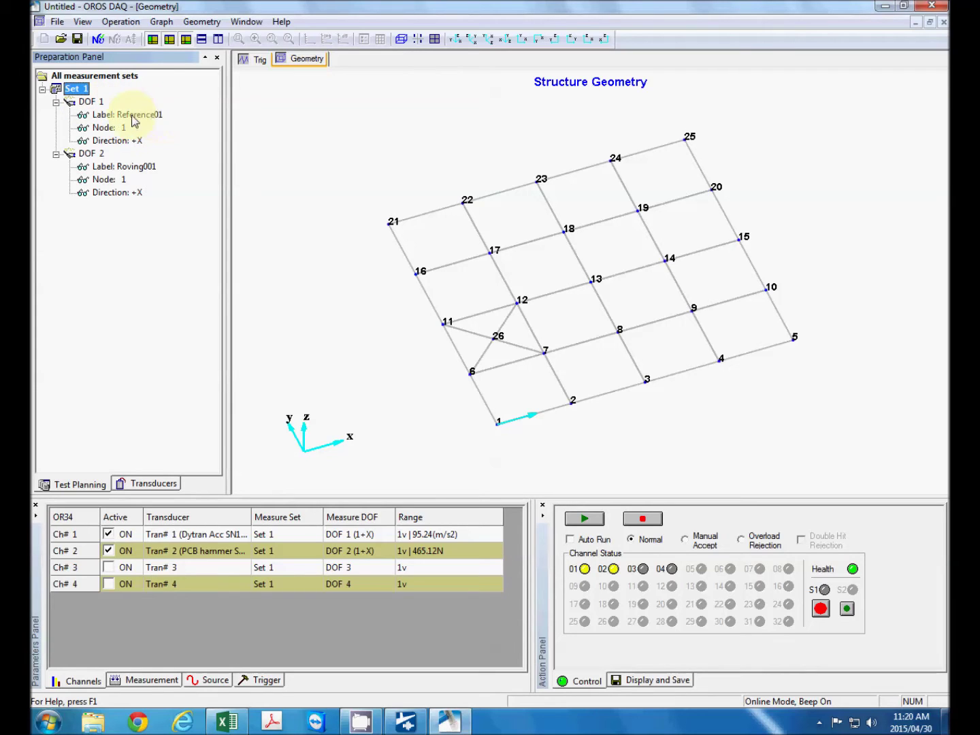
left_click(163, 115)
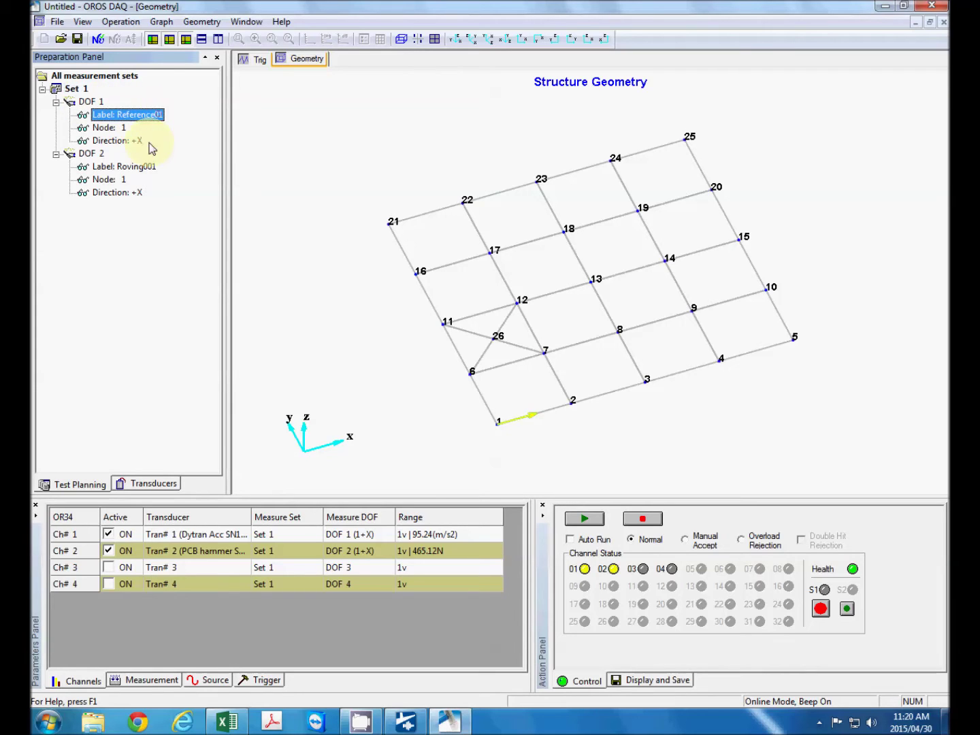
left_click(116, 128)
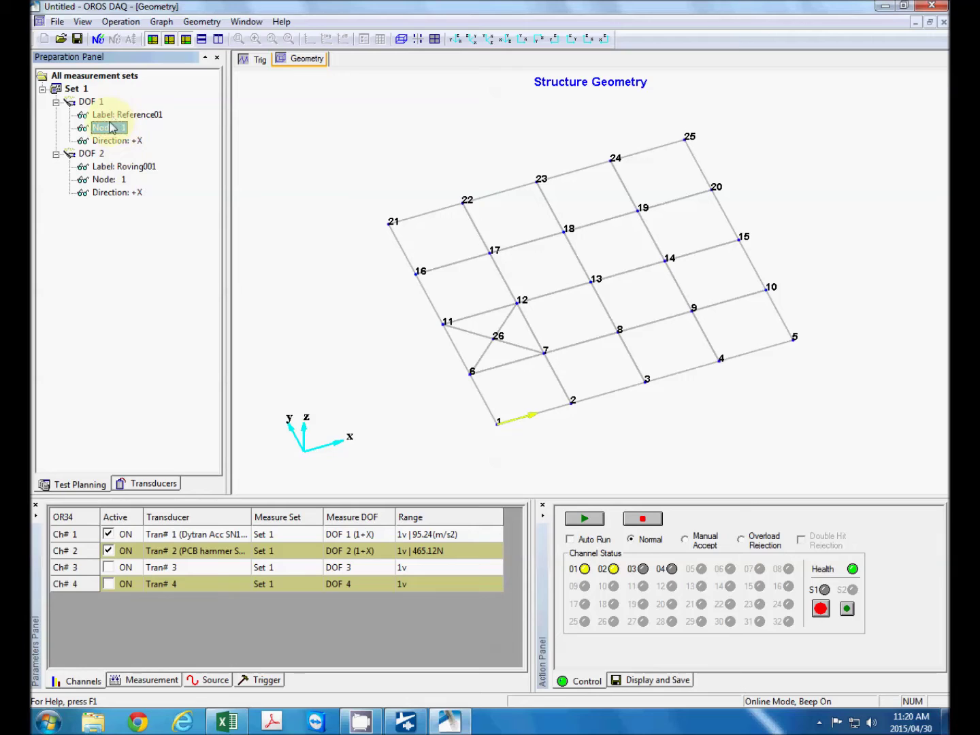
left_click(113, 140)
left_click(91, 156)
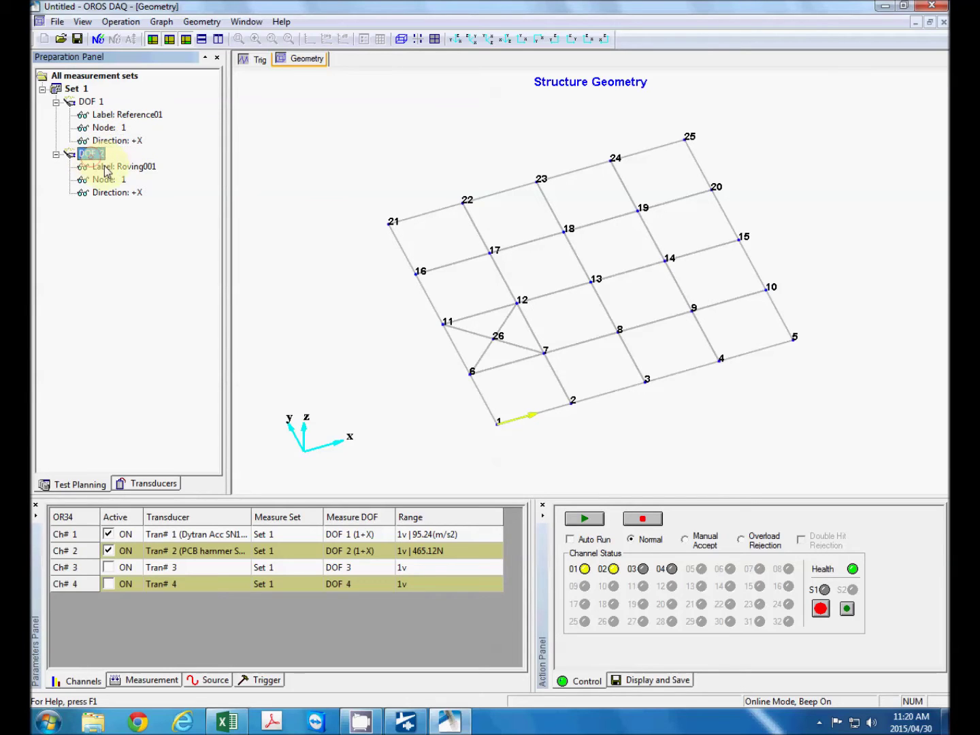
left_click(126, 167)
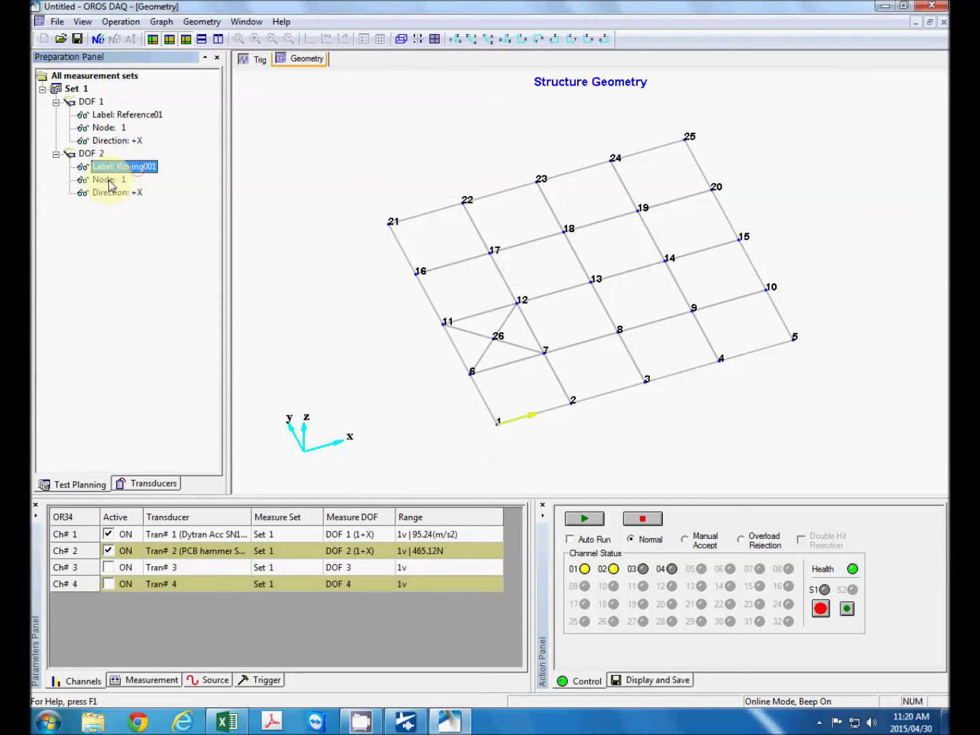
left_click(109, 181)
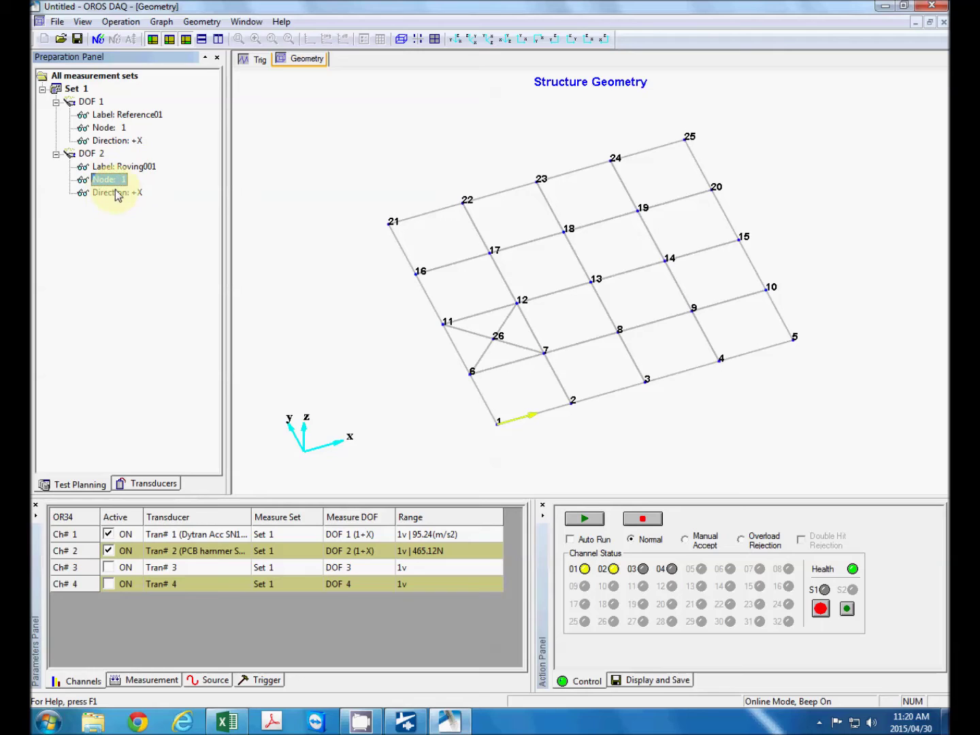
left_click(118, 194)
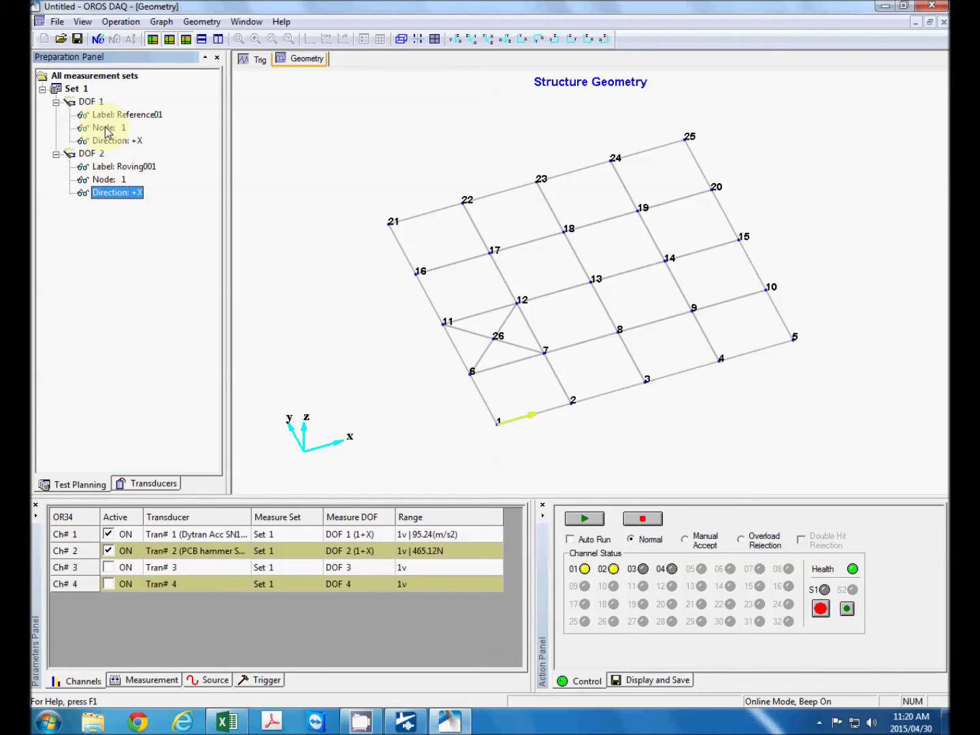
double_click(124, 116)
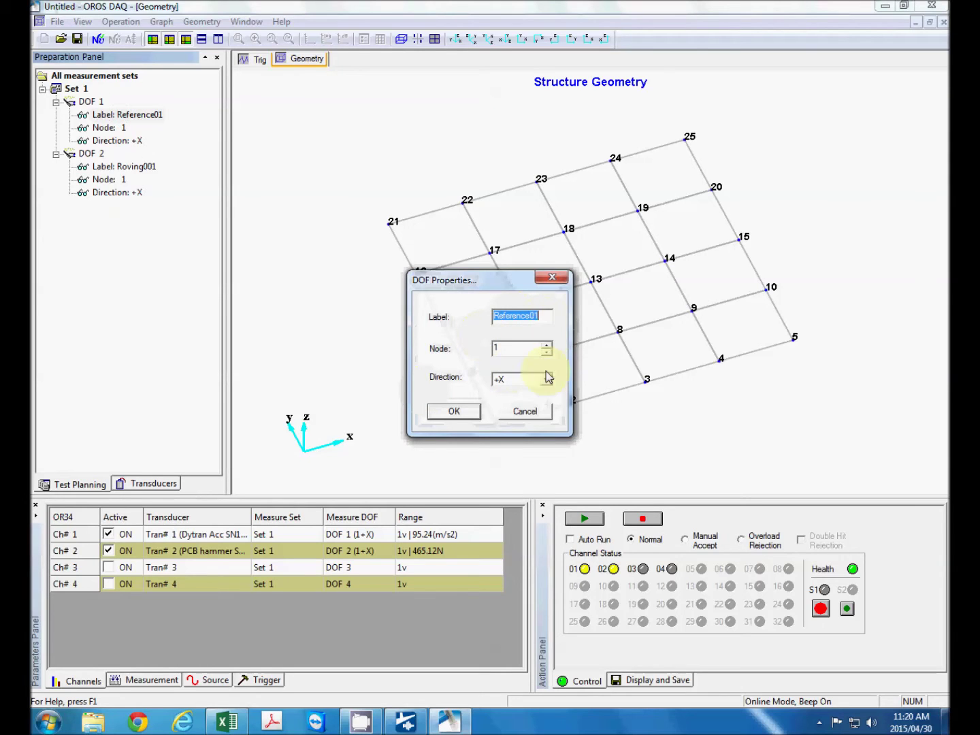
Step: Set the reference DOF to node 26, direction +Z
left_click_drag(509, 274, 337, 197)
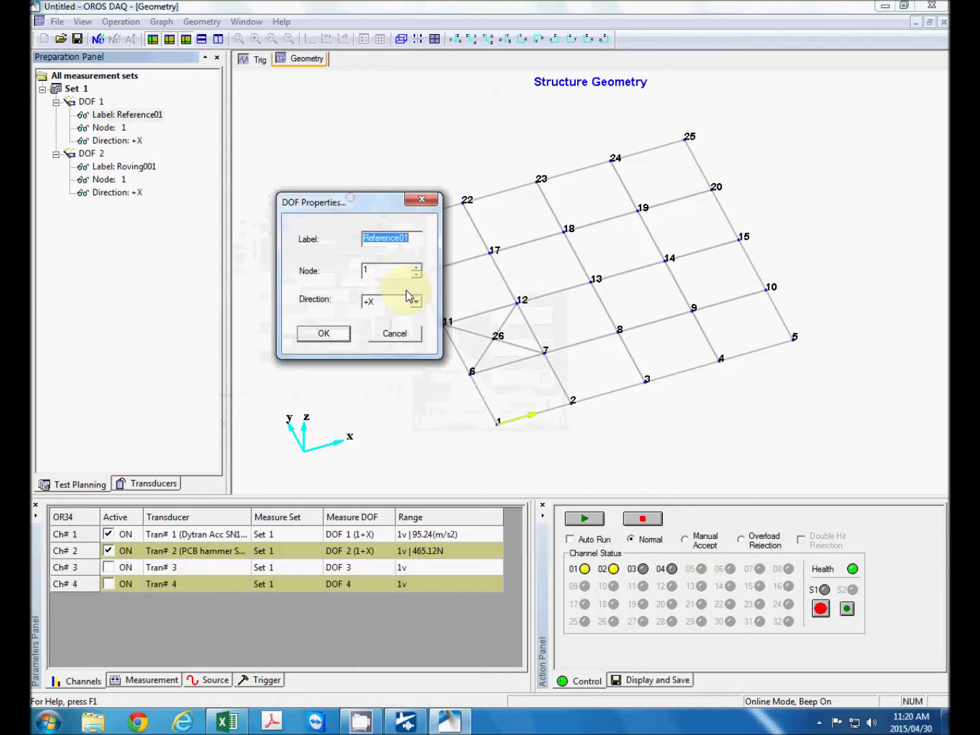
left_click(416, 303)
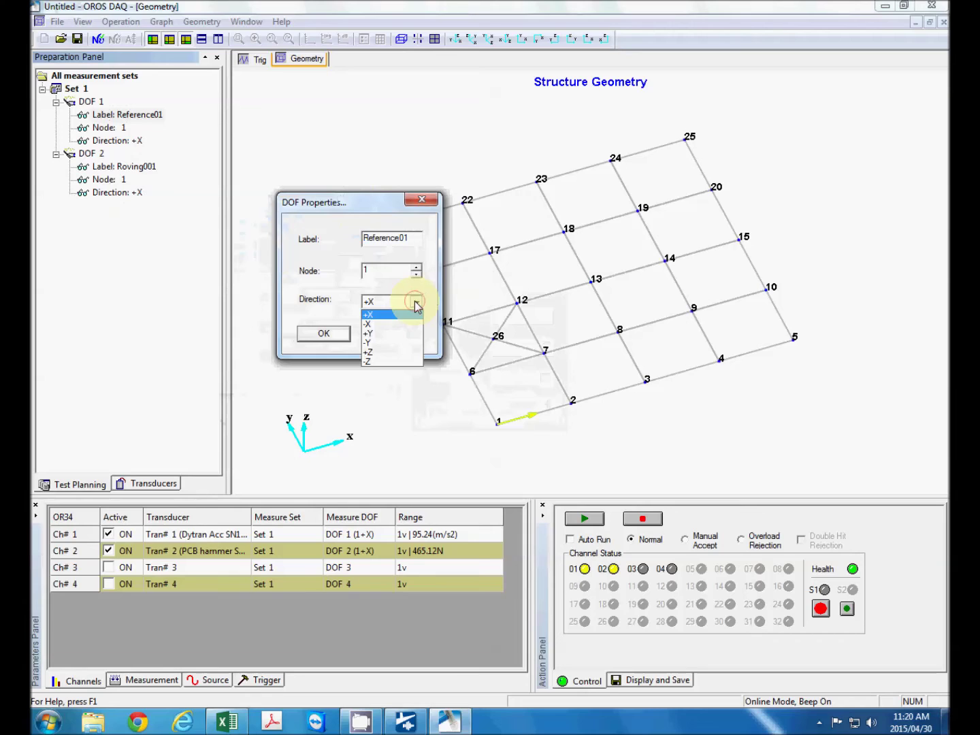
left_click(396, 352)
left_click_drag(388, 270, 334, 271)
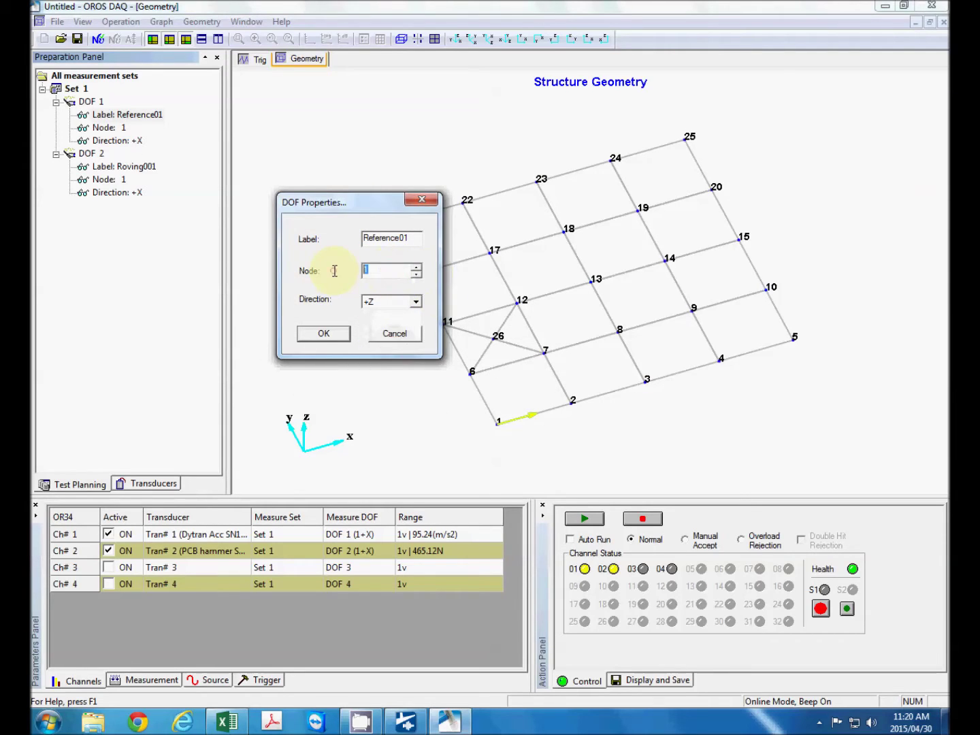
type("26")
left_click(322, 334)
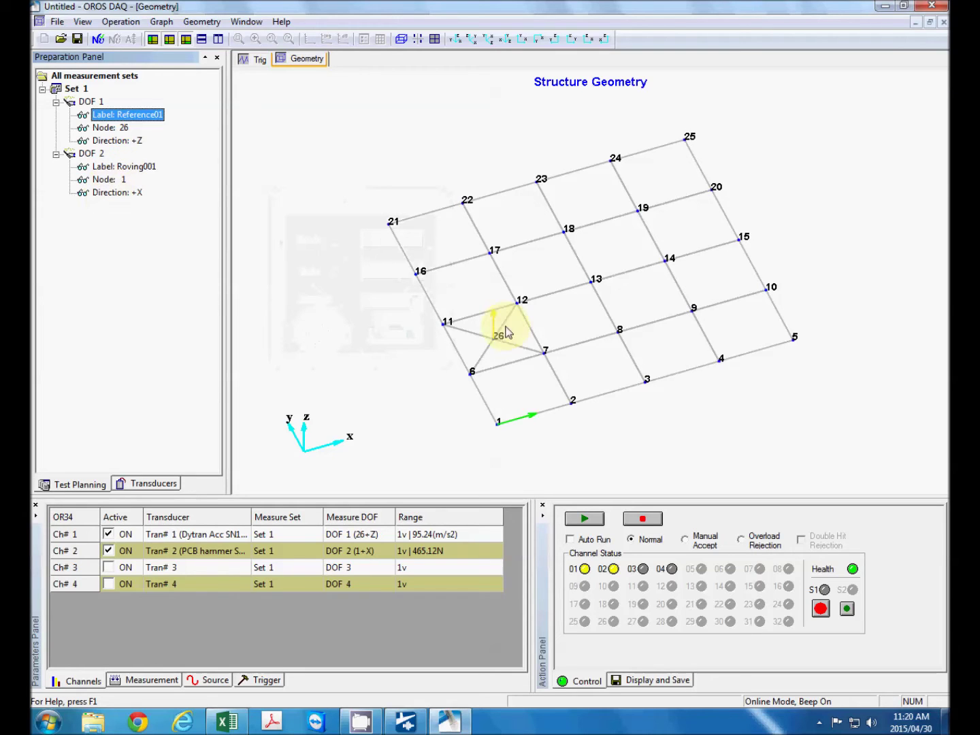
Step: Change the roving DOF at node 1 to direction -Z
left_click(106, 195)
double_click(107, 196)
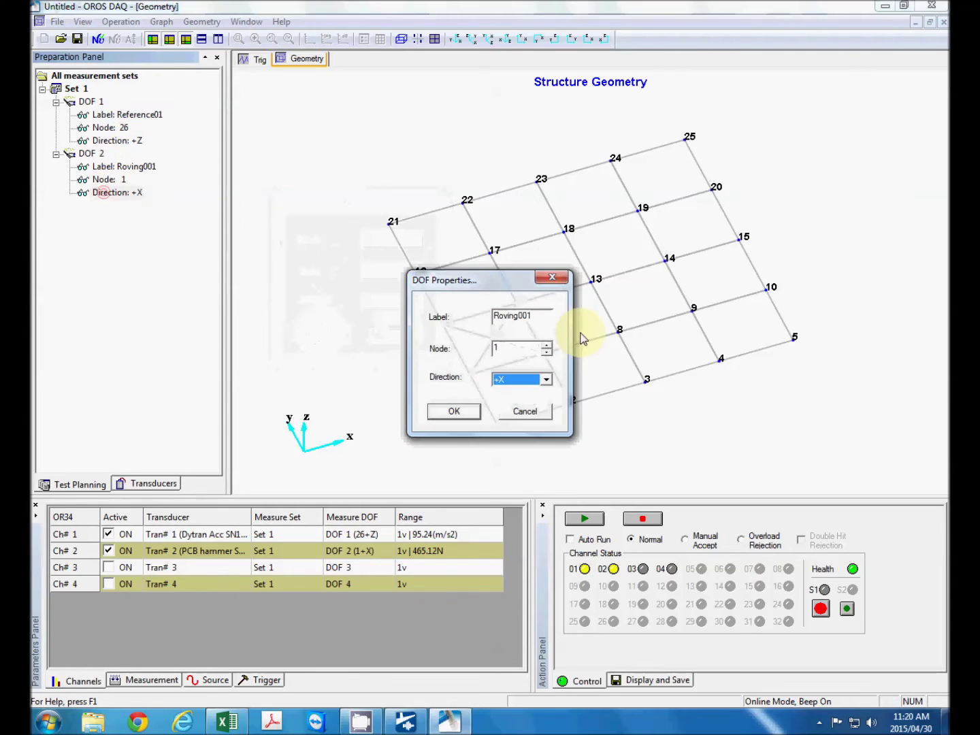
left_click(546, 379)
left_click(508, 441)
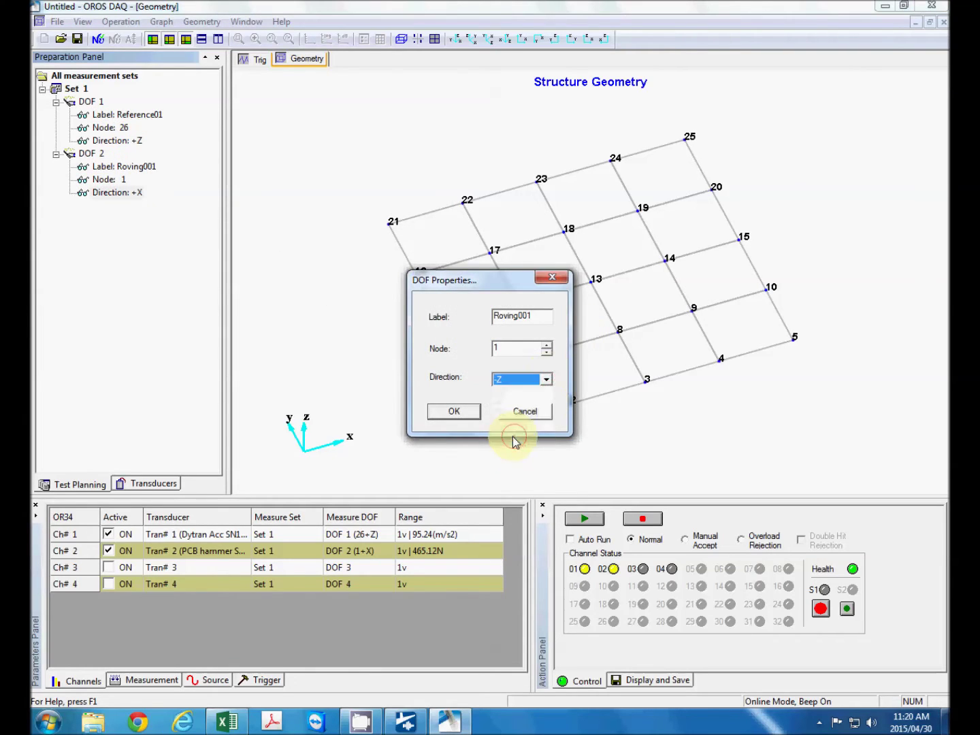
left_click(446, 408)
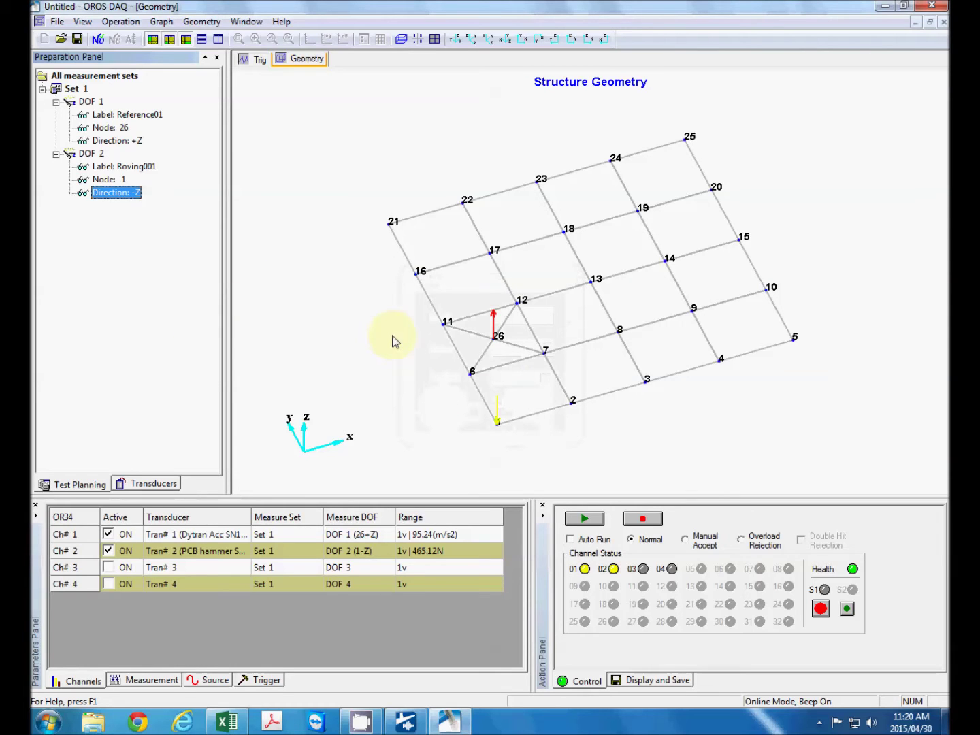
left_click_drag(393, 342, 518, 308)
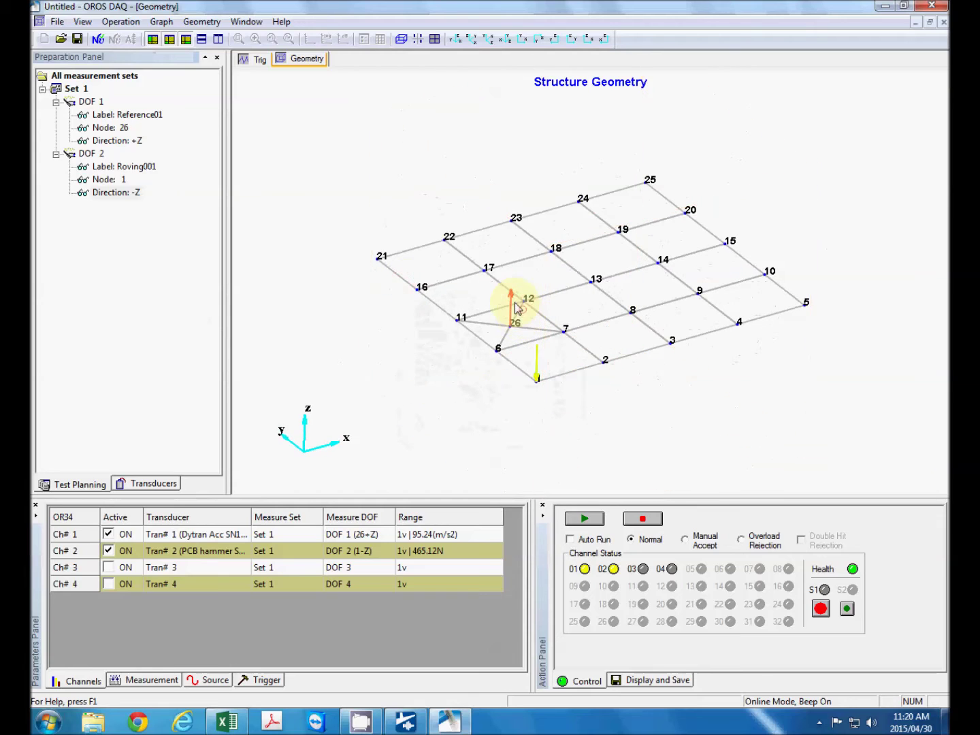
Step: Rotate the geometry to check the DOF arrows at nodes 26 and 1, then open Set 1's menu
left_click_drag(558, 397, 499, 381)
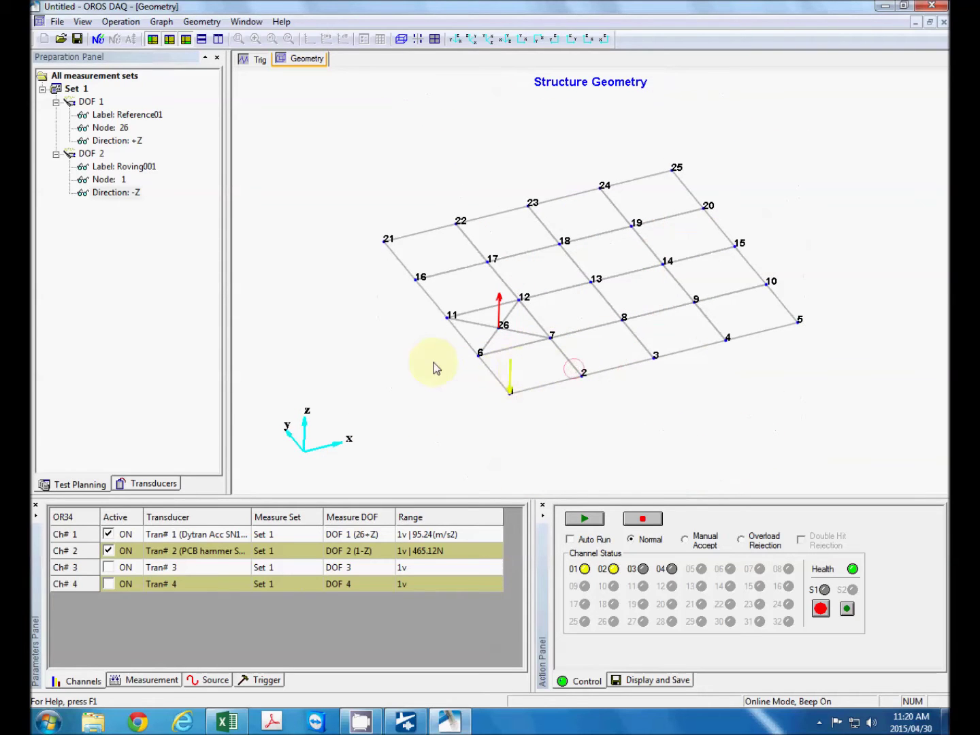
left_click_drag(436, 368, 432, 351)
mouse_move(501, 361)
left_mouse_down()
mouse_move(503, 350)
mouse_move(516, 358)
mouse_move(511, 405)
mouse_move(477, 399)
mouse_move(642, 384)
mouse_move(508, 350)
left_mouse_up()
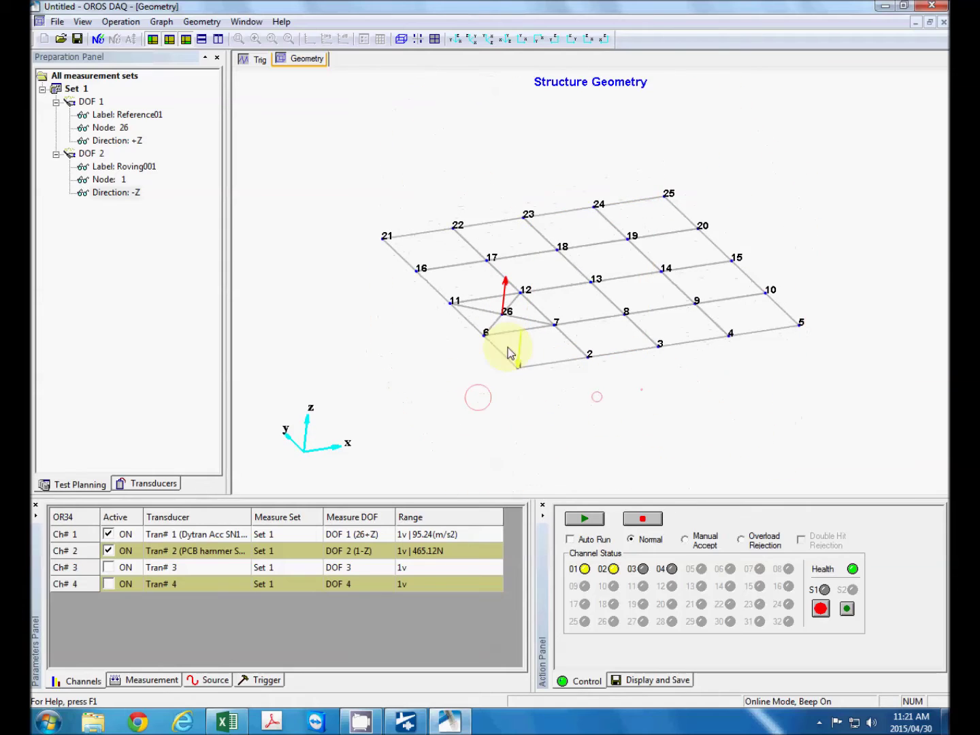
right_click(81, 95)
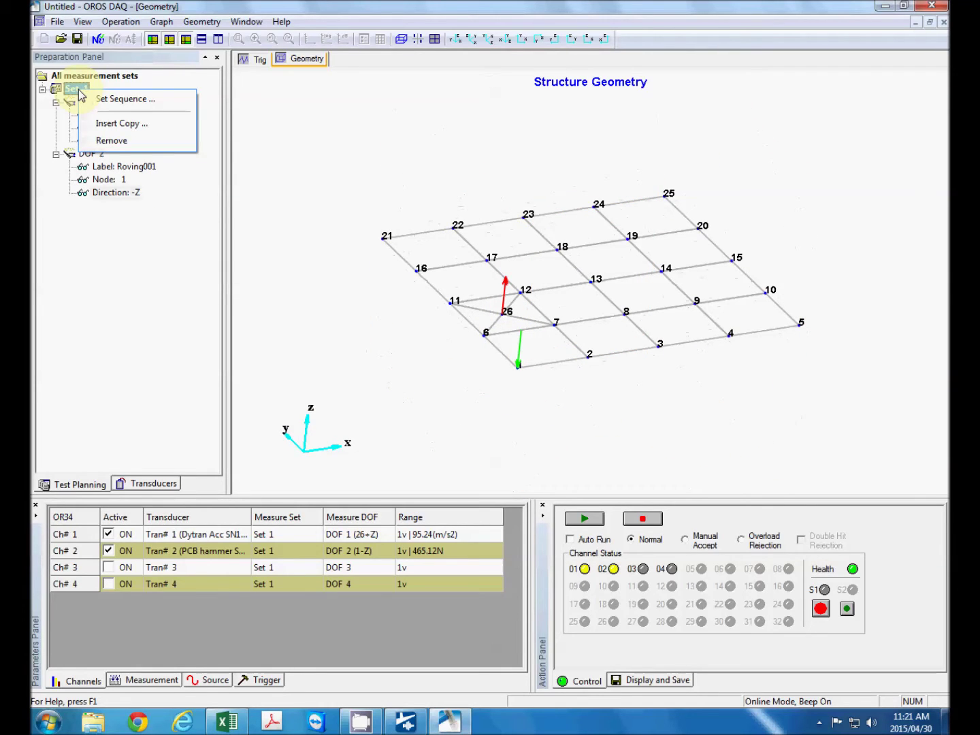
Step: Open Set Sequence for Set 1, select reference DOF 26+Z, and move the dialog off the geometry
left_click(120, 101)
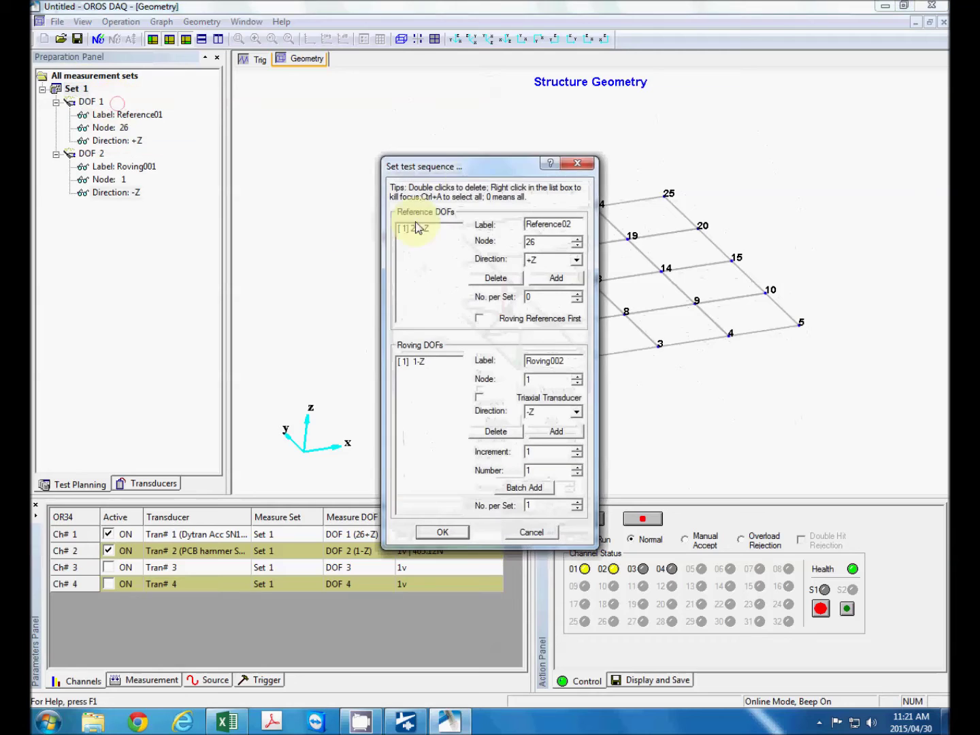
left_click_drag(489, 168, 488, 153)
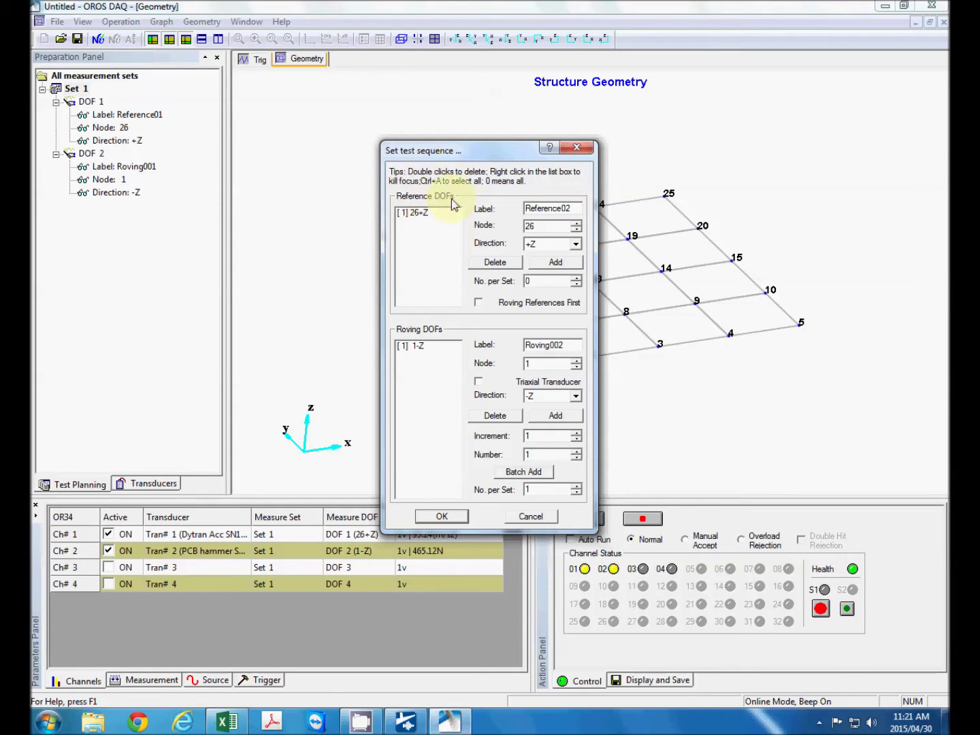
left_click(401, 236)
left_click(417, 212)
left_click(418, 215)
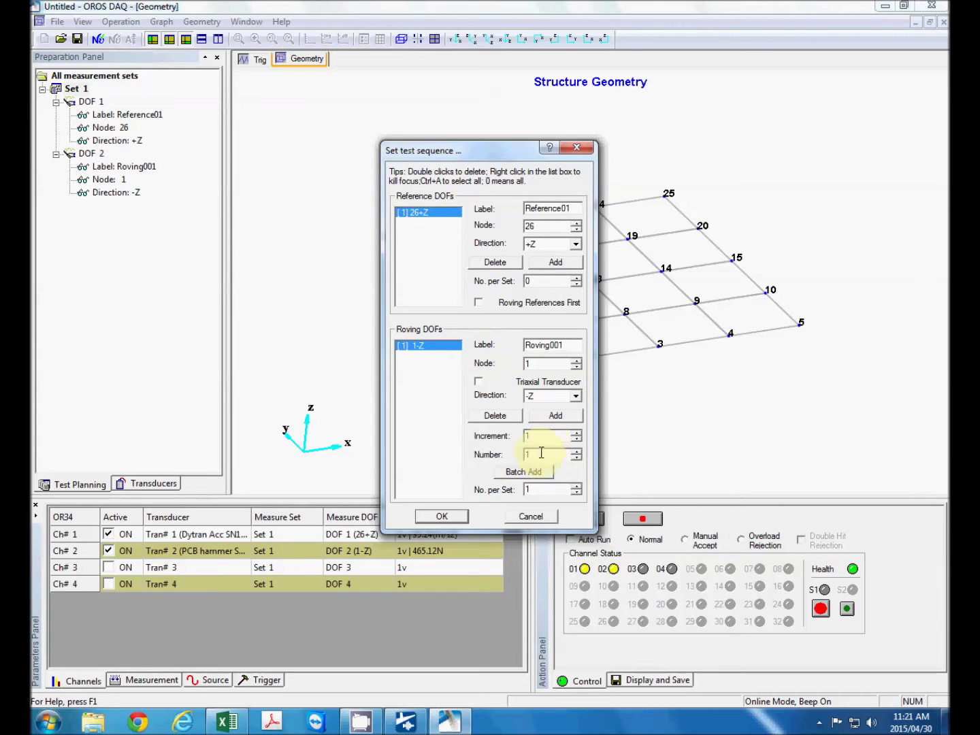
left_click_drag(490, 157, 359, 177)
left_click(411, 462)
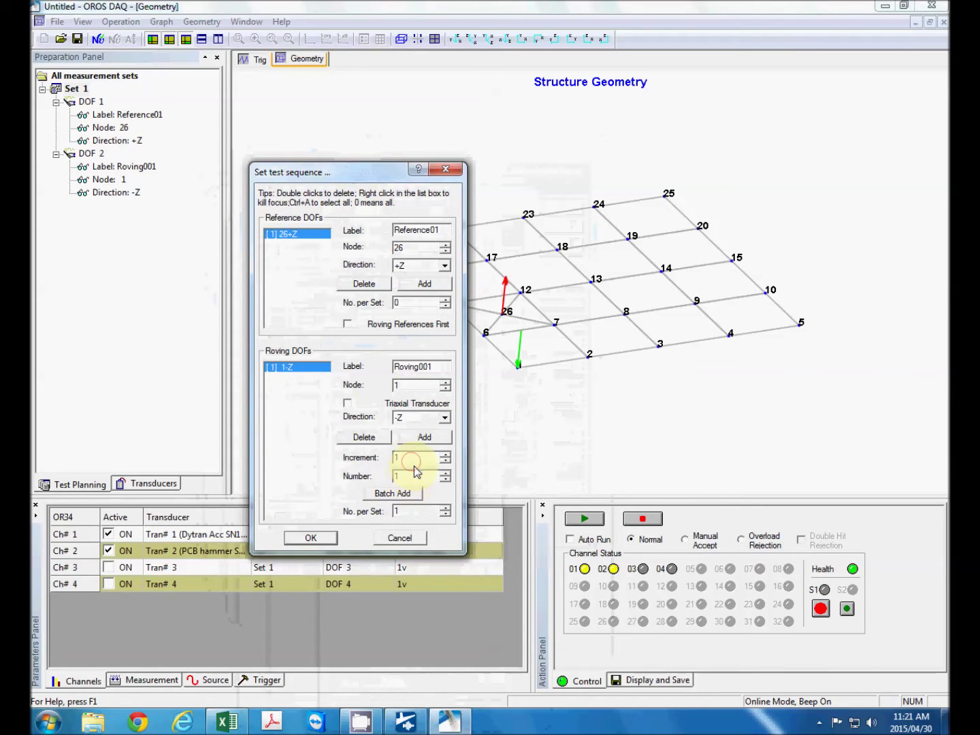
left_click_drag(371, 175, 286, 111)
Step: Batch add 25 roving DOFs for nodes 1 to 25 in -Z
double_click(372, 414)
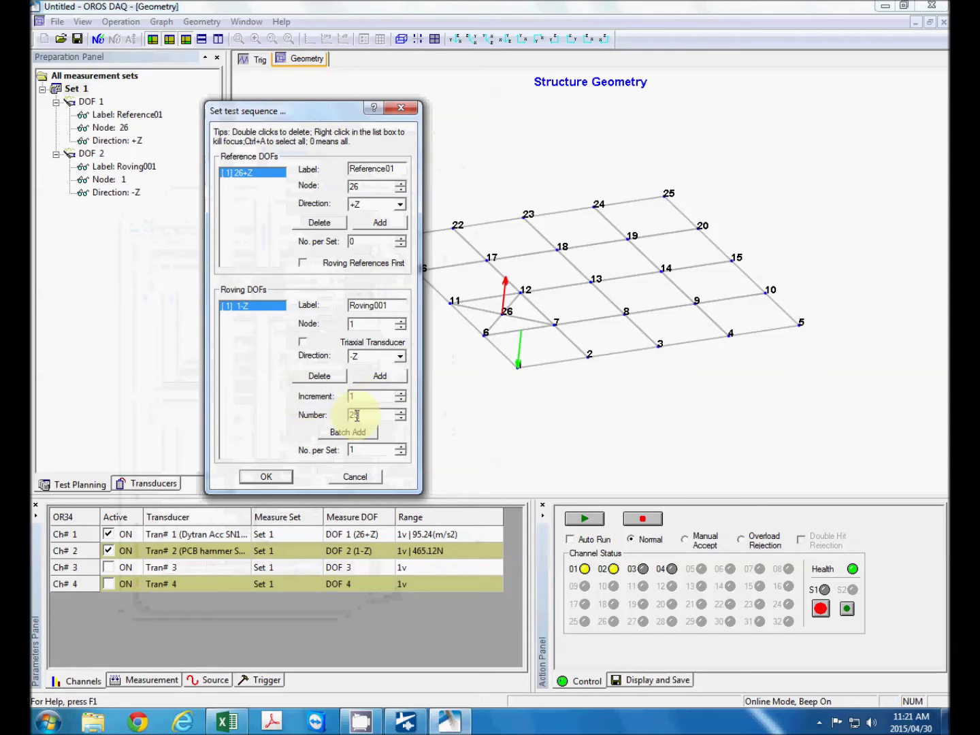
left_click(350, 436)
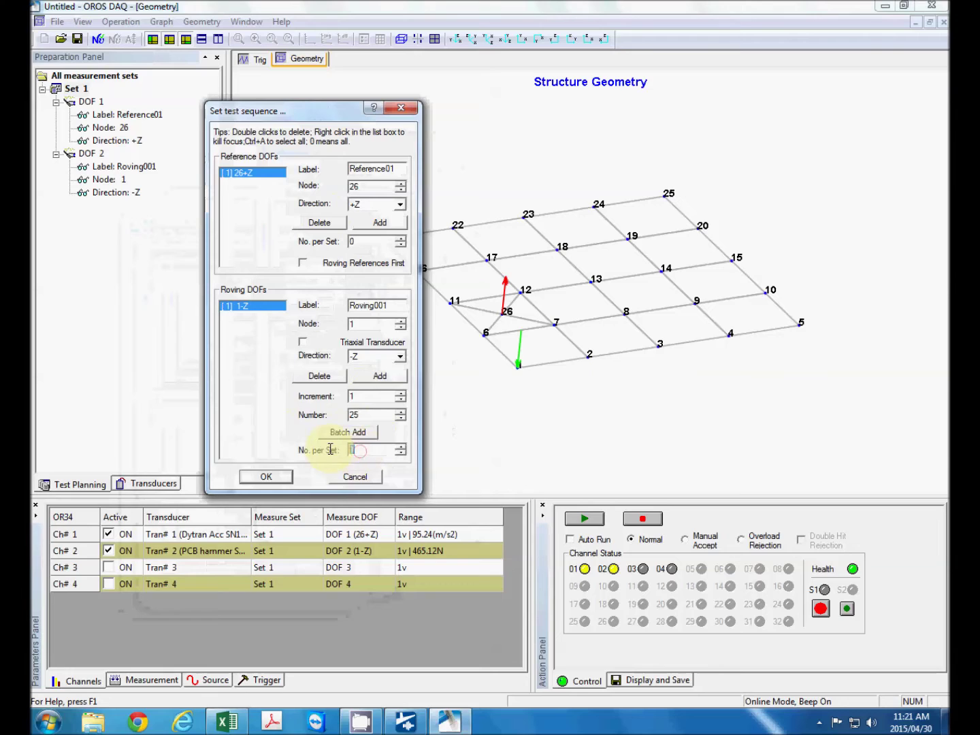
left_click(348, 436)
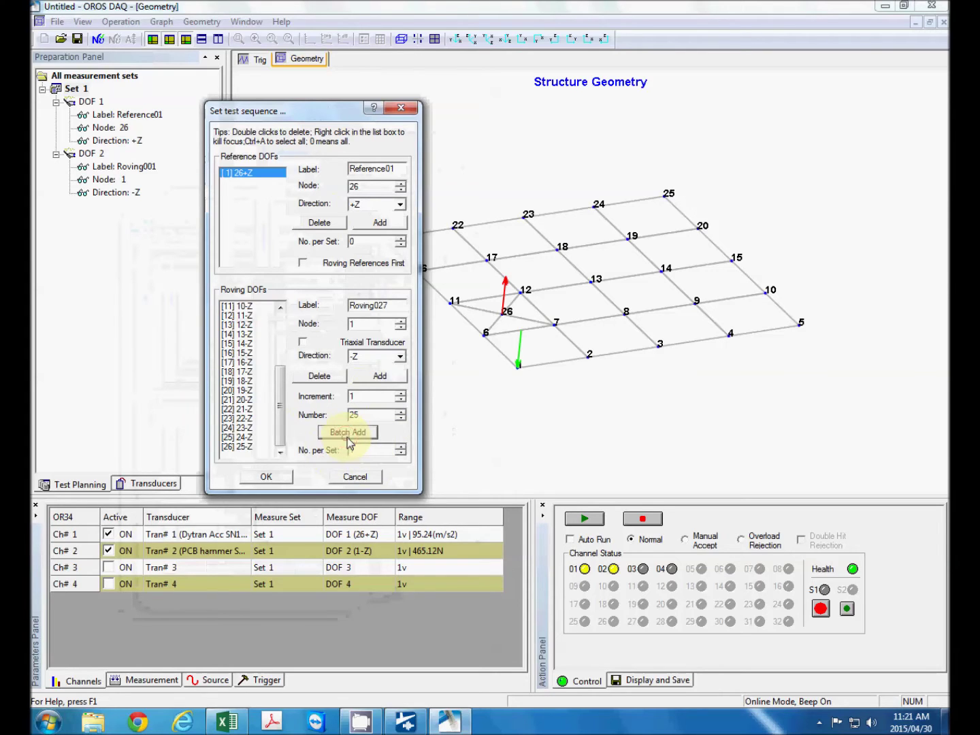
left_click_drag(286, 384, 281, 320)
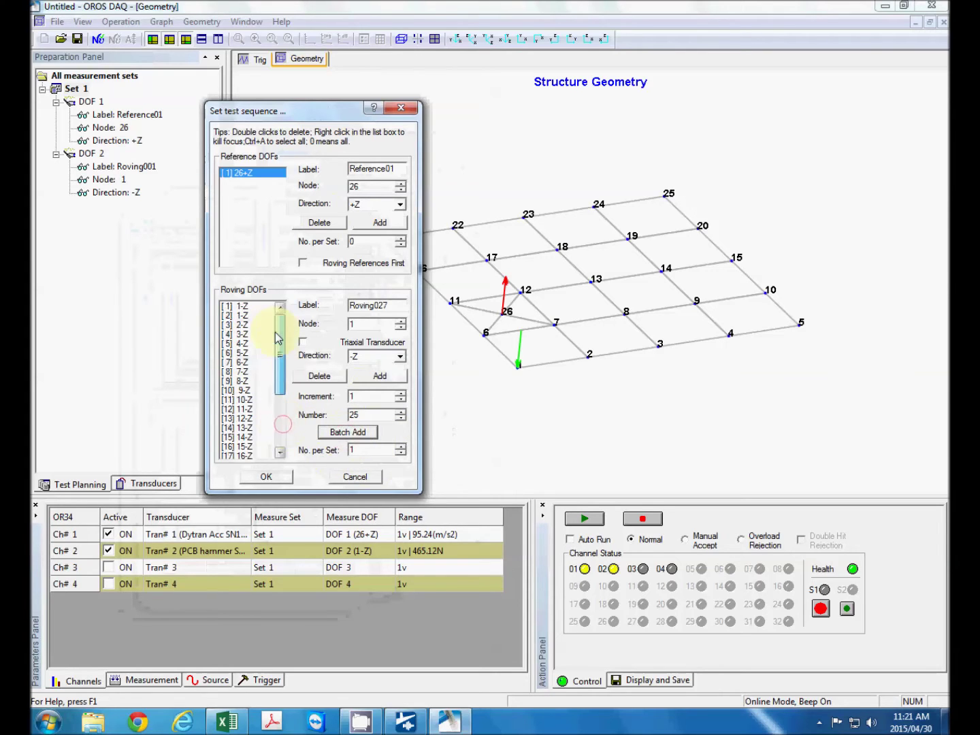
mouse_move(278, 324)
left_mouse_down()
mouse_move(279, 382)
mouse_move(283, 301)
left_mouse_up()
Step: Delete the duplicate 1-Z entry from the roving DOF list
left_click(232, 309)
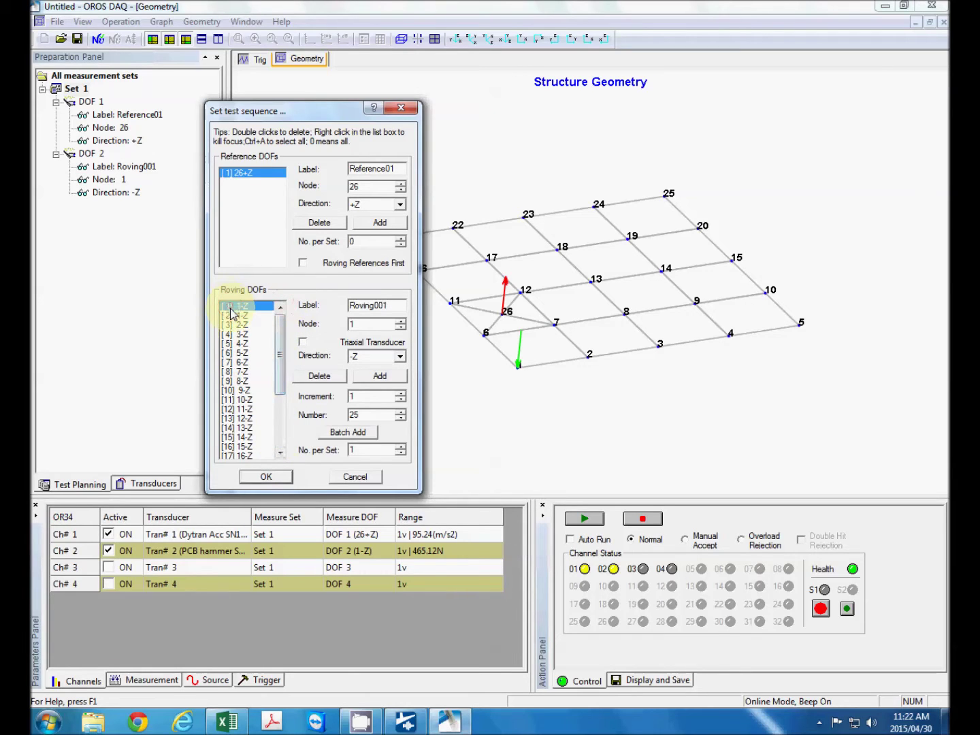
right_click(242, 310)
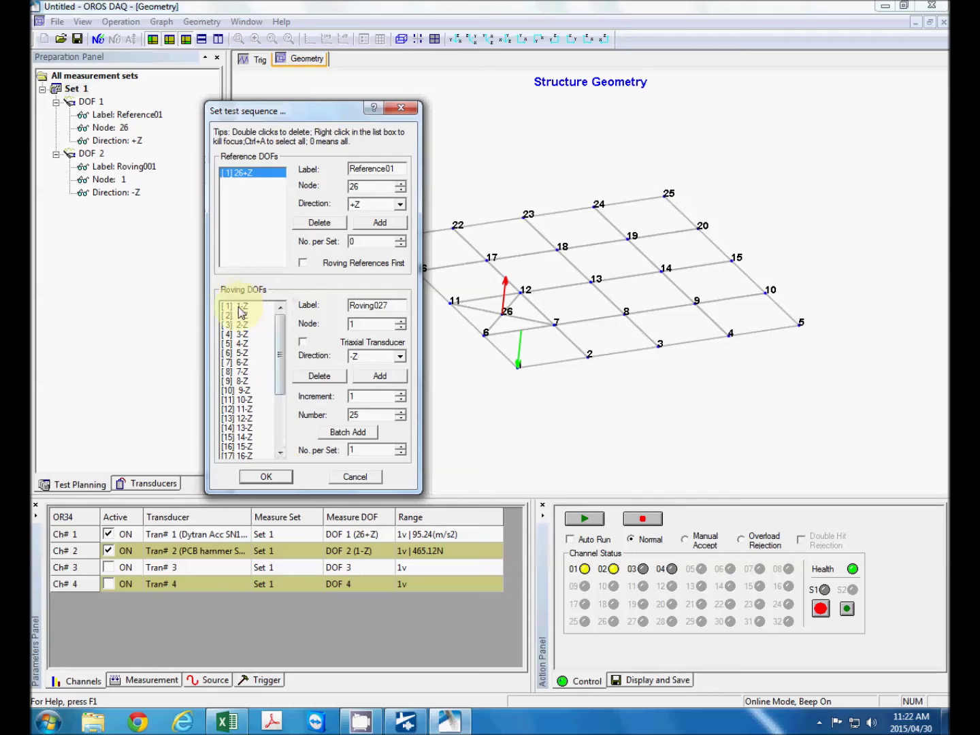
left_click(240, 308)
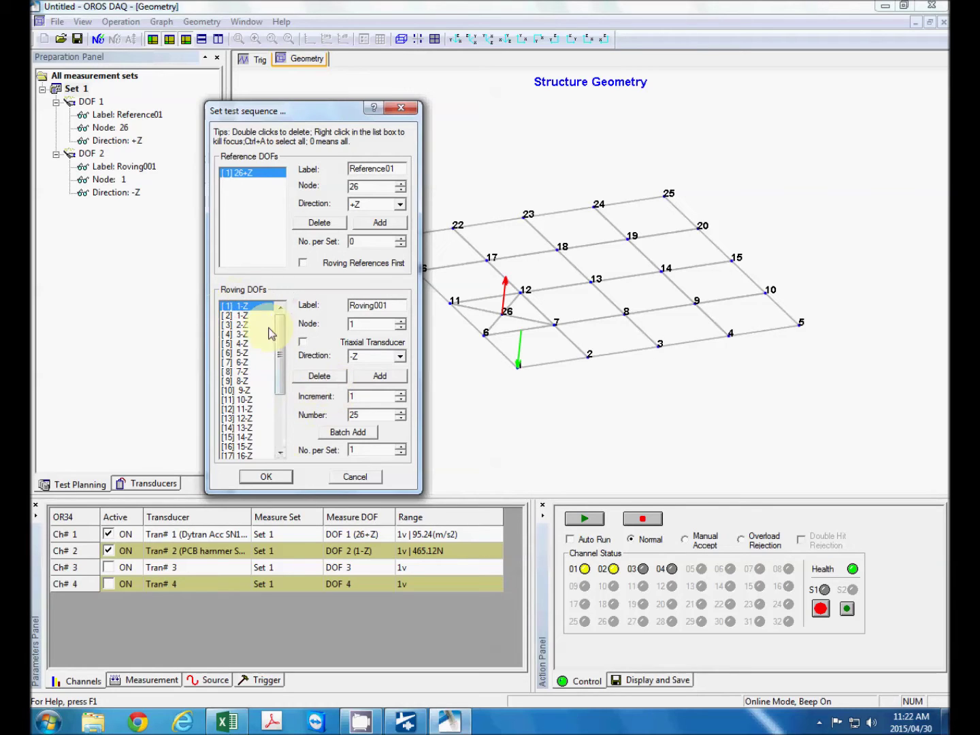
left_click(318, 377)
left_click_drag(279, 354, 246, 448)
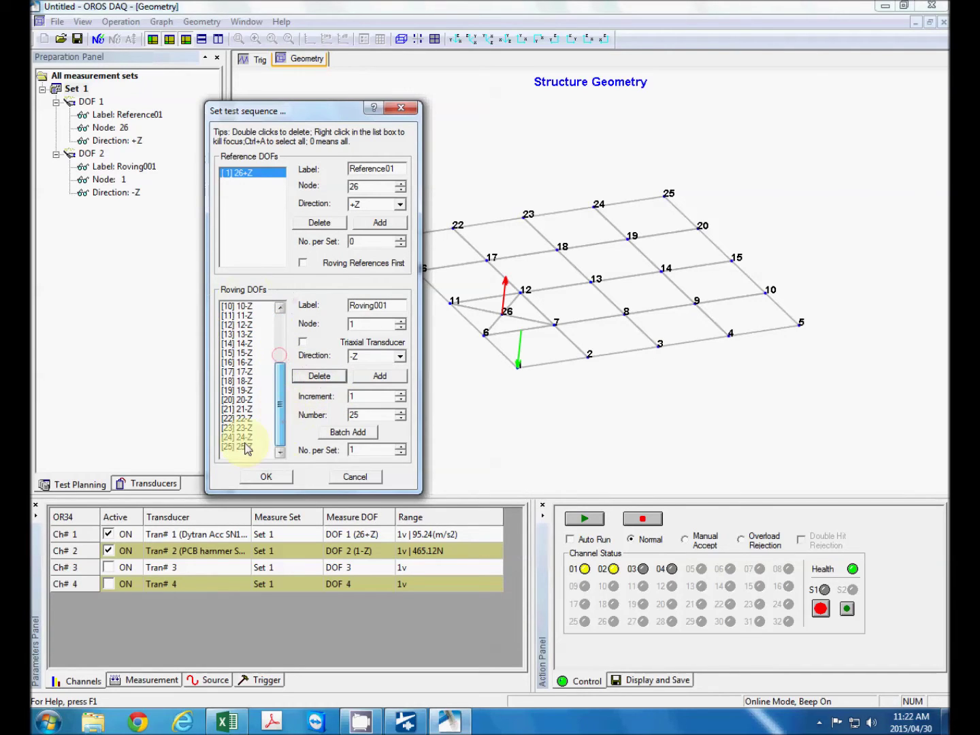
Step: Adjust the last roving entry and add one more roving DOF to the sequence
left_click(247, 447)
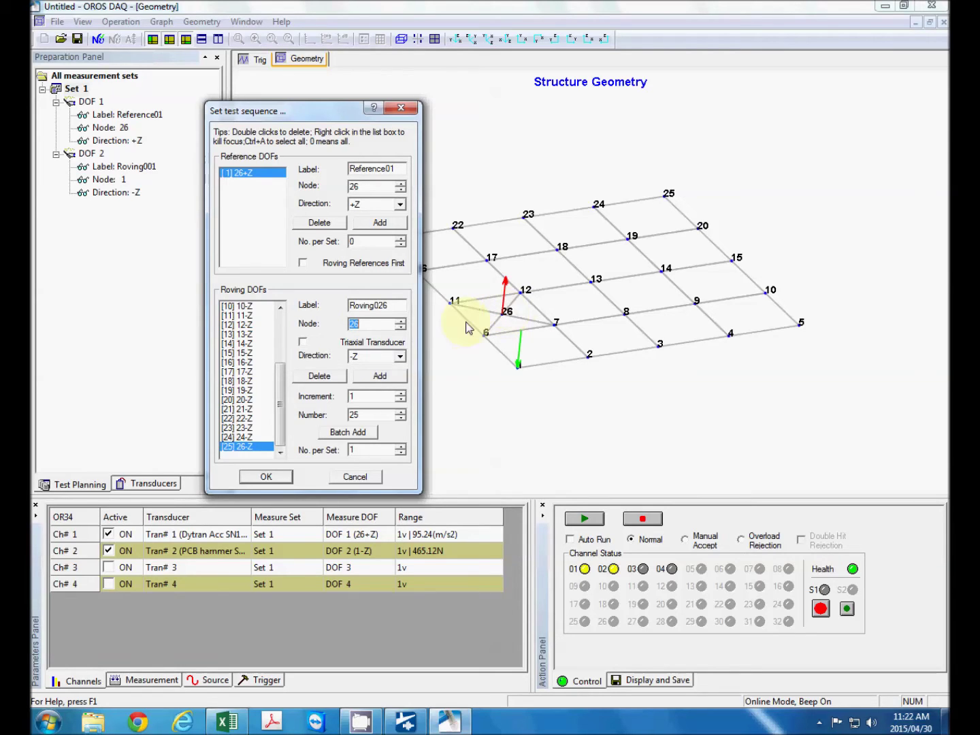
left_click(402, 362)
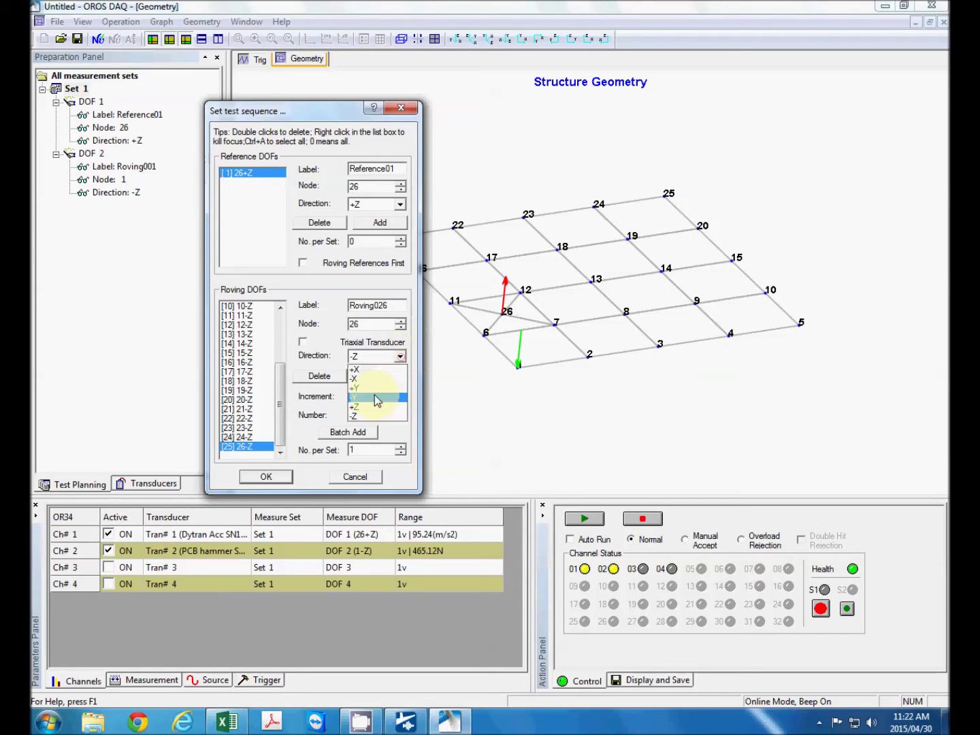
left_click(368, 407)
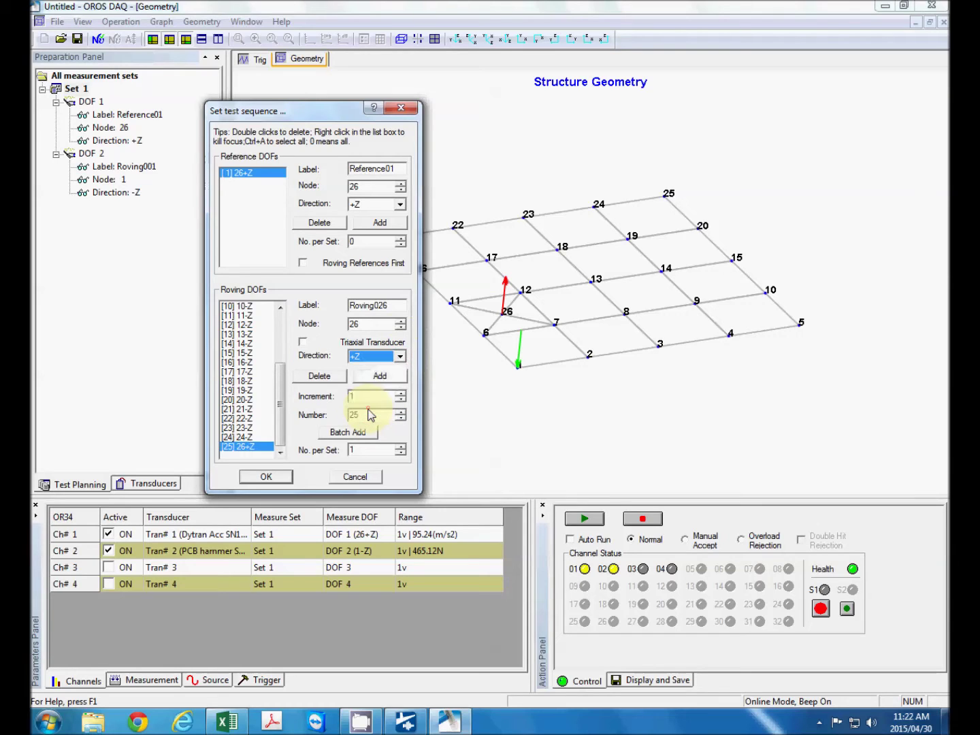
left_click(356, 433)
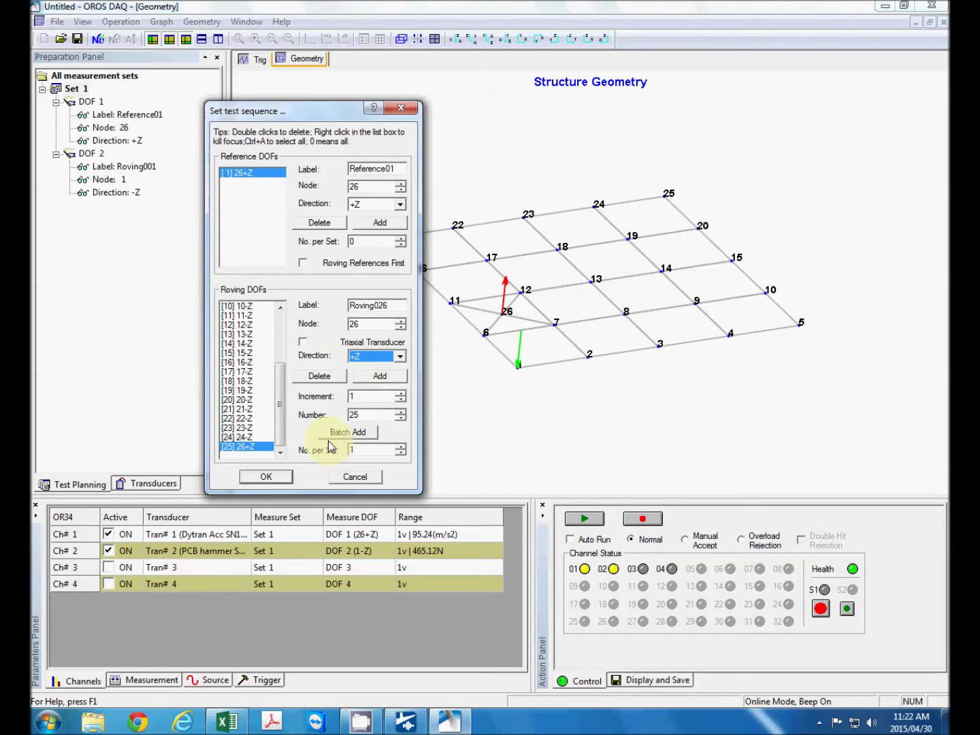
double_click(336, 415)
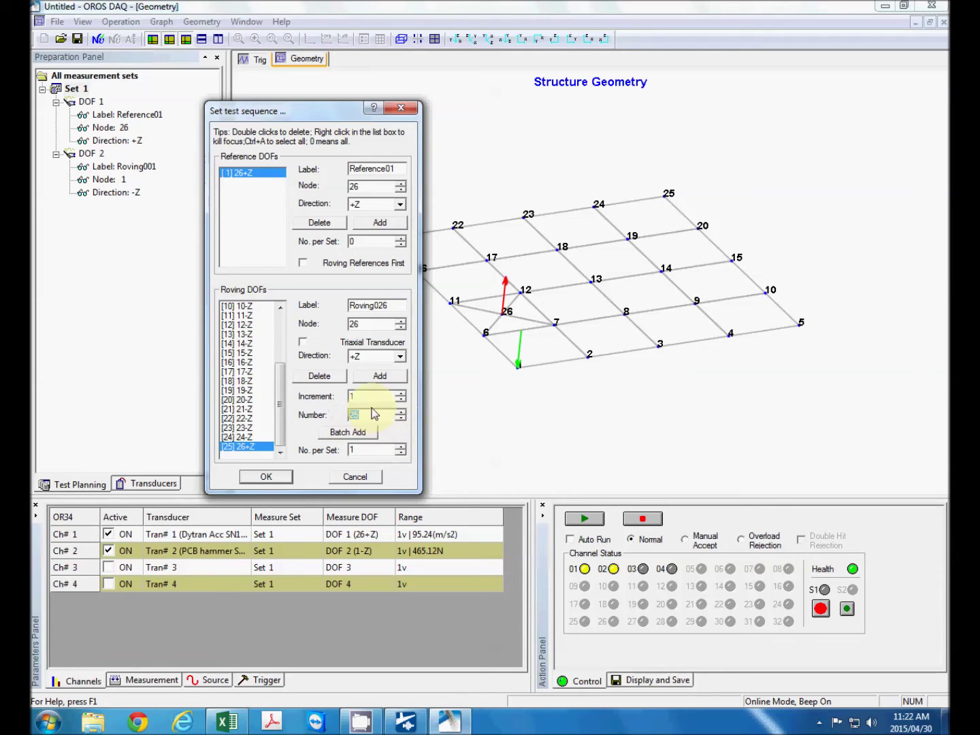
left_click(378, 377)
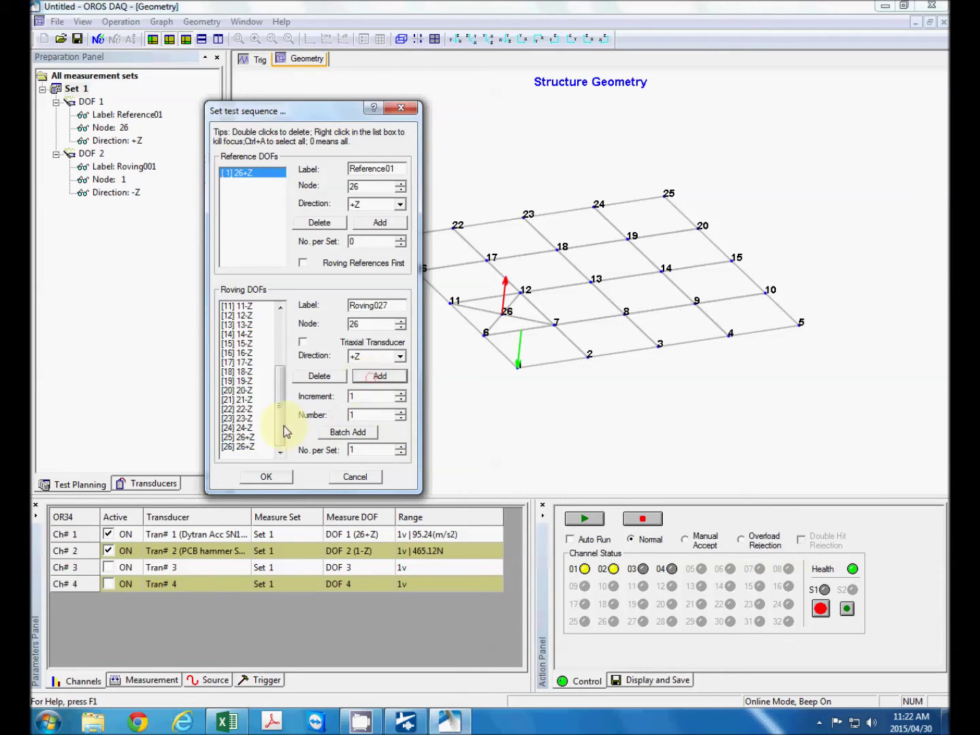
left_click(247, 436)
left_click(243, 446)
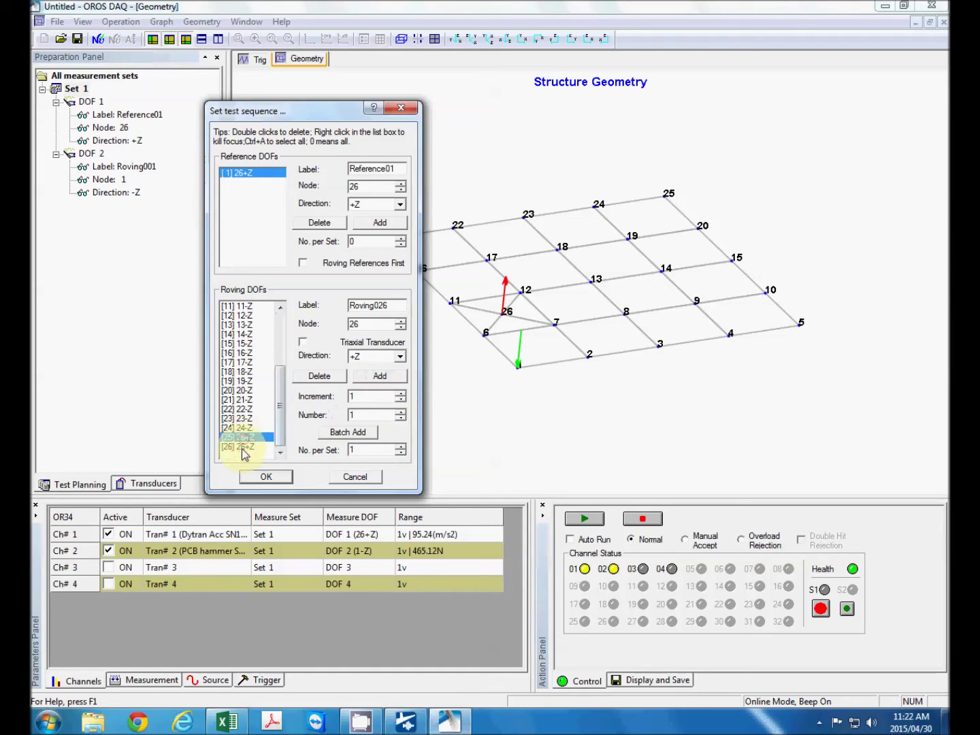
Step: Set roving entry 25 to node 25 in -Z and apply the test sequence
left_click(245, 438)
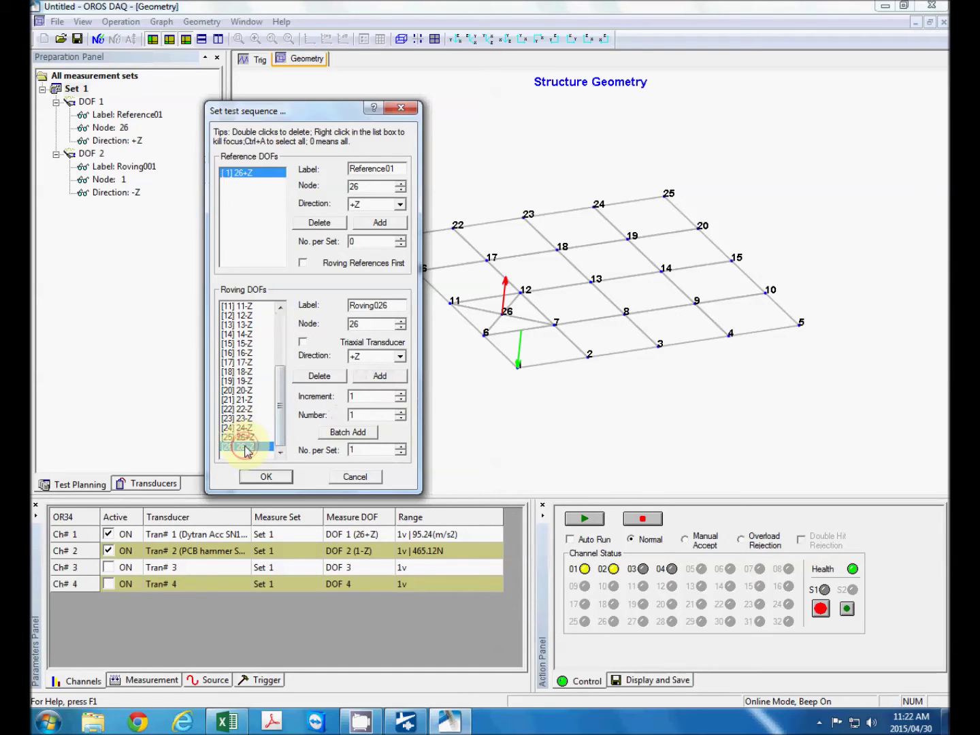
double_click(367, 324)
type("25")
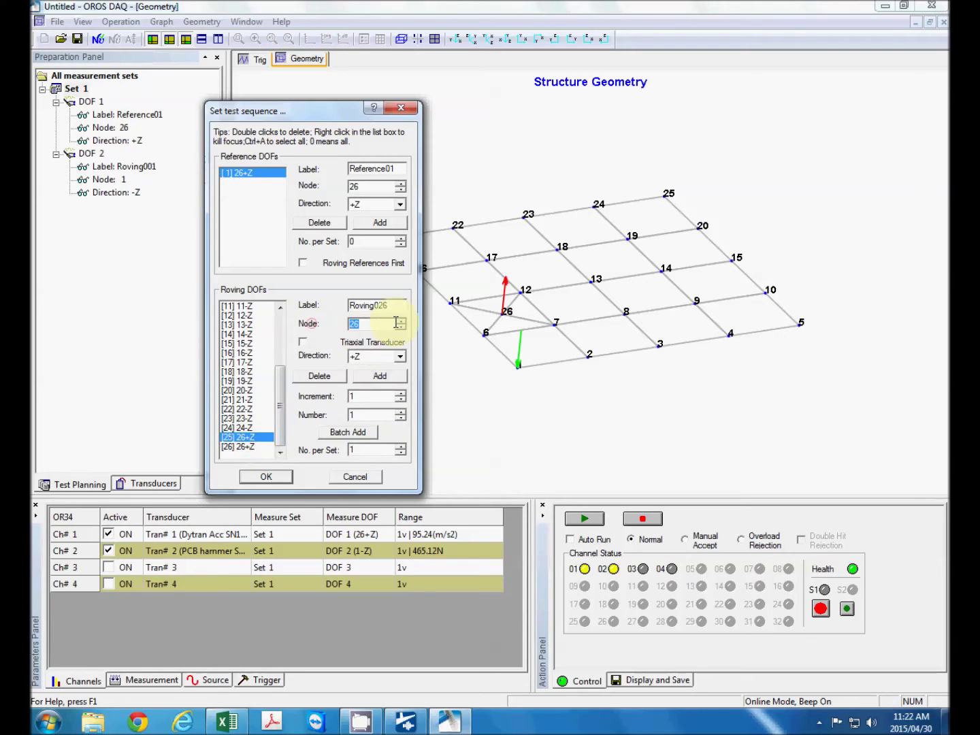
left_click(400, 358)
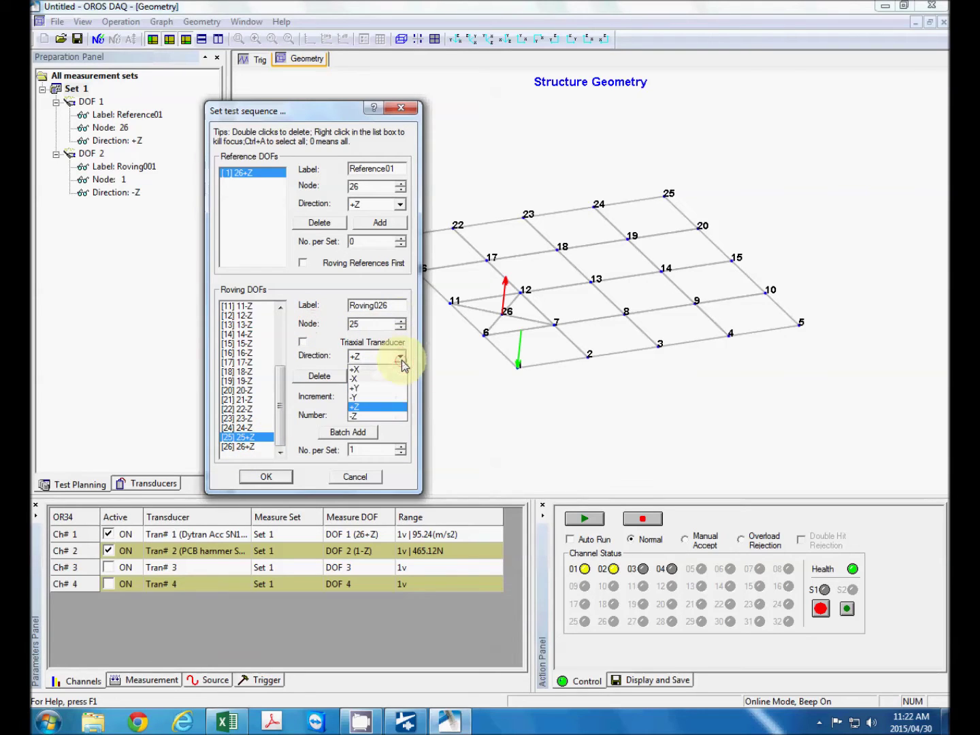
left_click(361, 414)
left_click(266, 480)
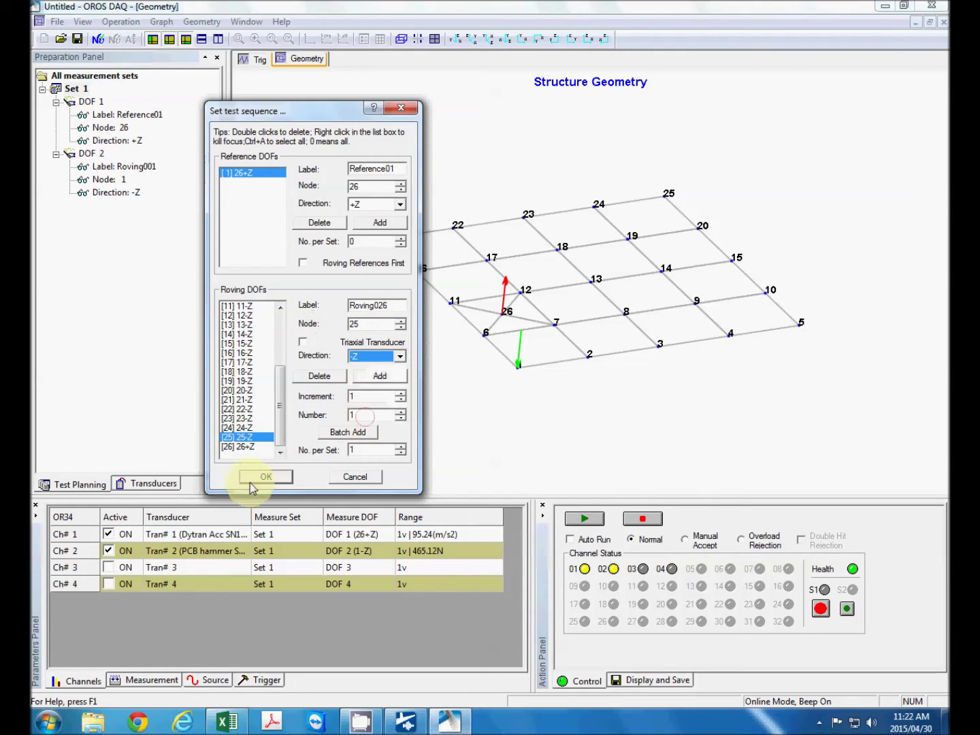
left_click(245, 447)
left_click_drag(281, 429, 277, 361)
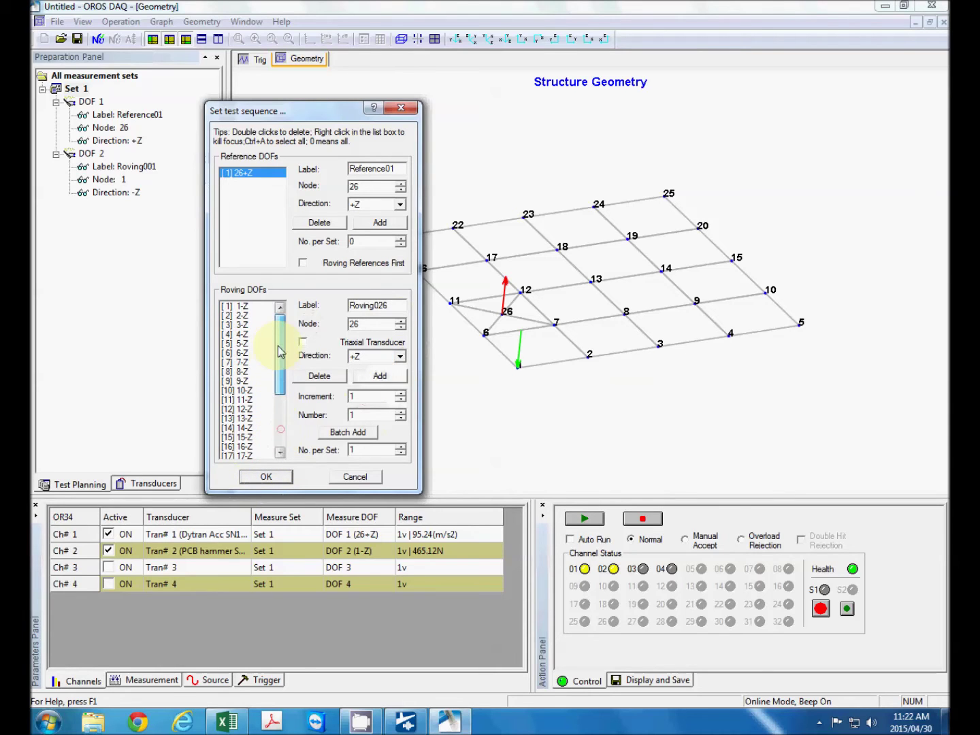
left_click(281, 448)
left_click(269, 478)
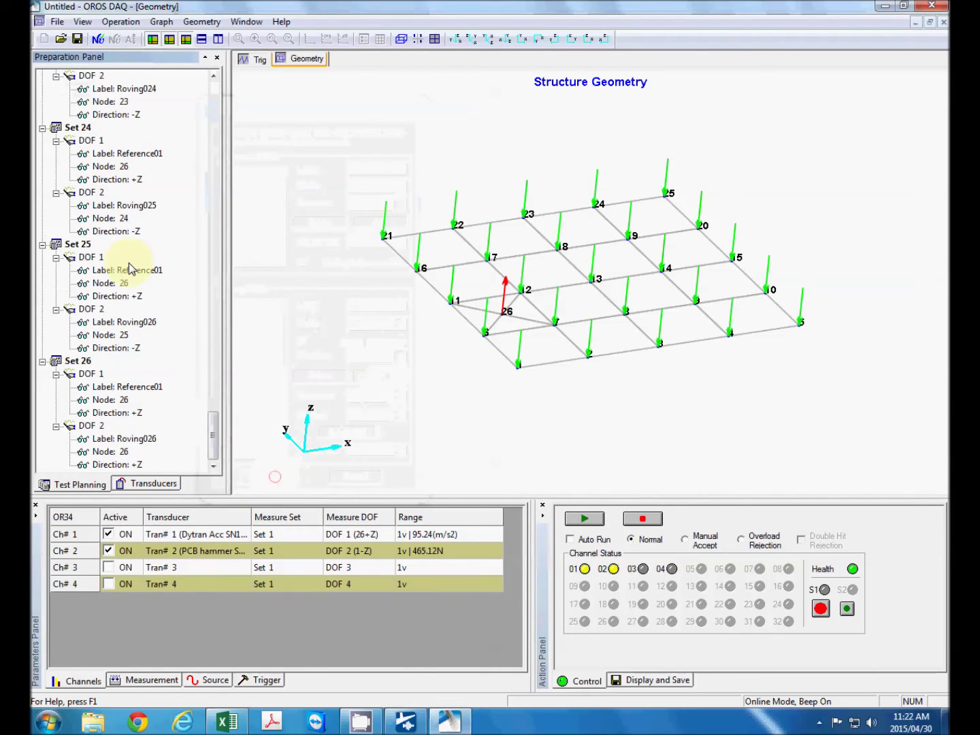
left_click_drag(213, 441, 193, 81)
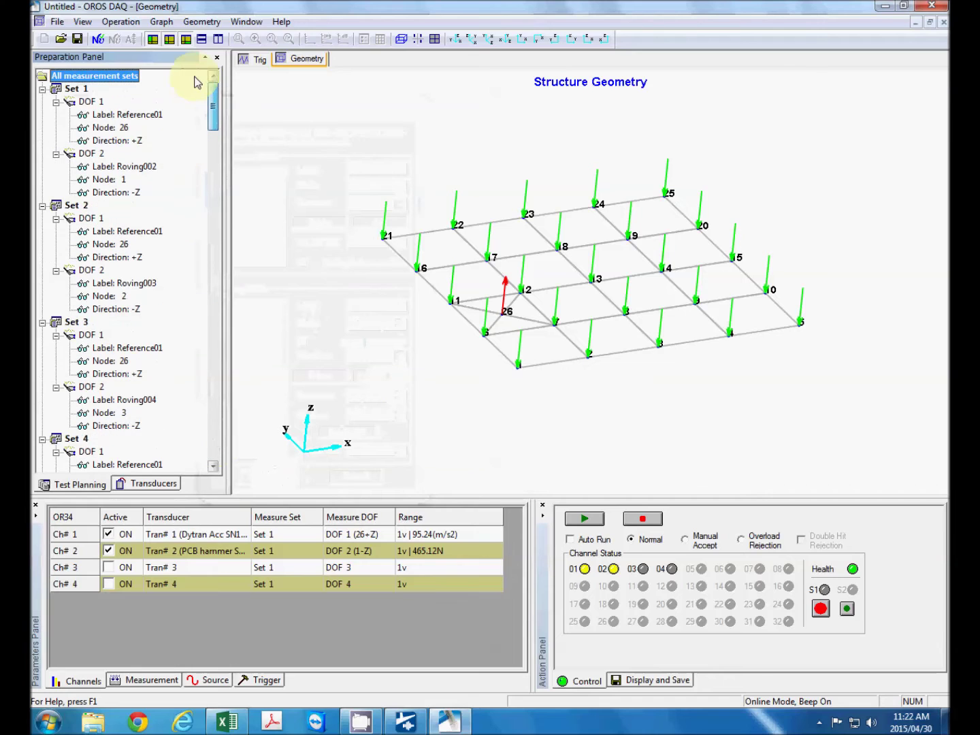
left_click_drag(458, 338, 510, 366)
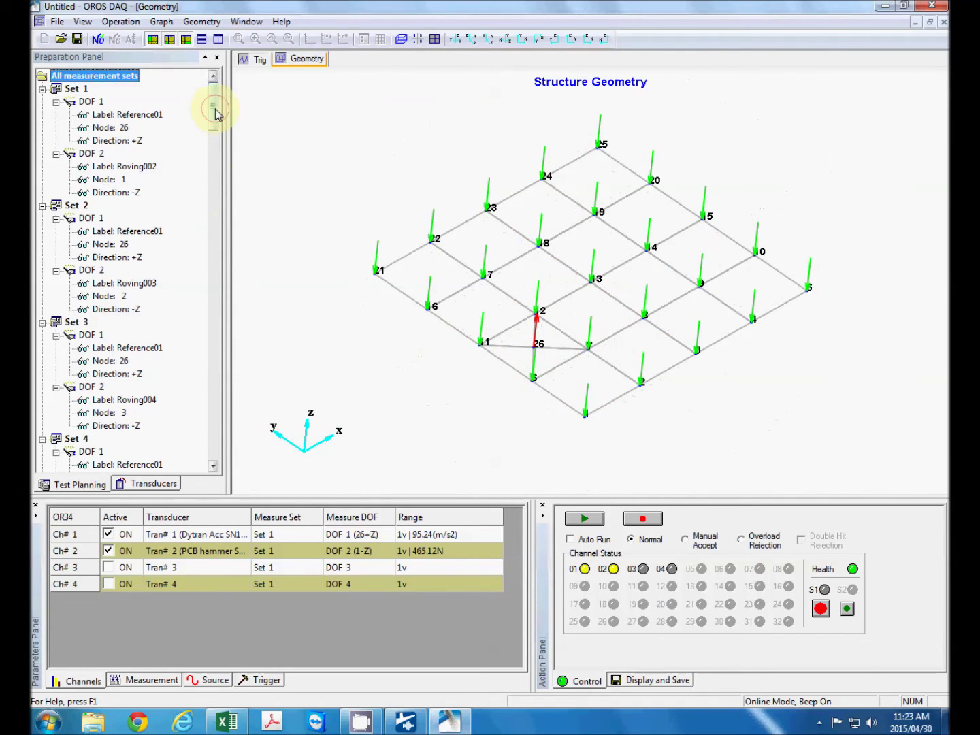
left_click_drag(219, 106, 204, 469)
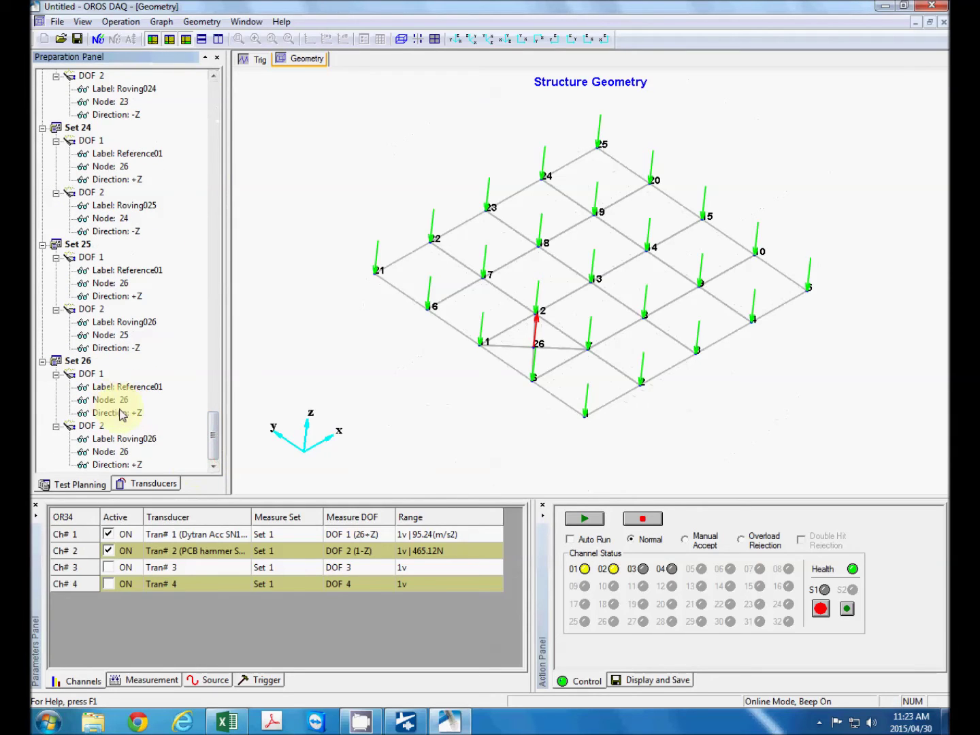
left_click(78, 360)
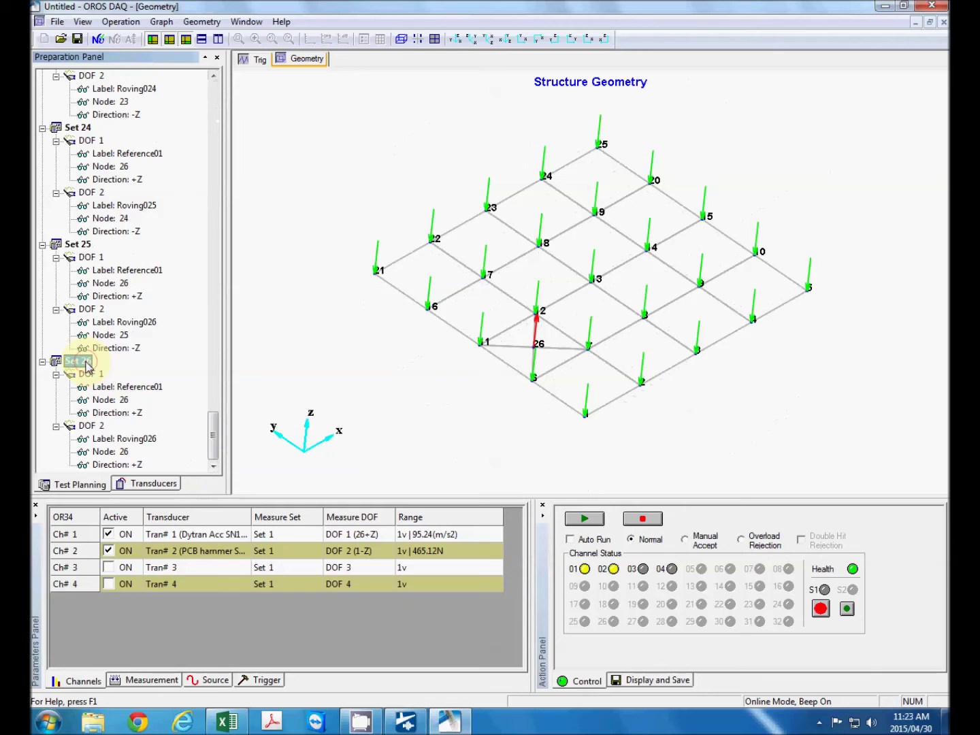
left_click(518, 355)
left_click_drag(519, 355, 559, 334)
Step: Review the DOF arrows of Sets 25, 24 and 23, then show all sets
left_click(78, 243)
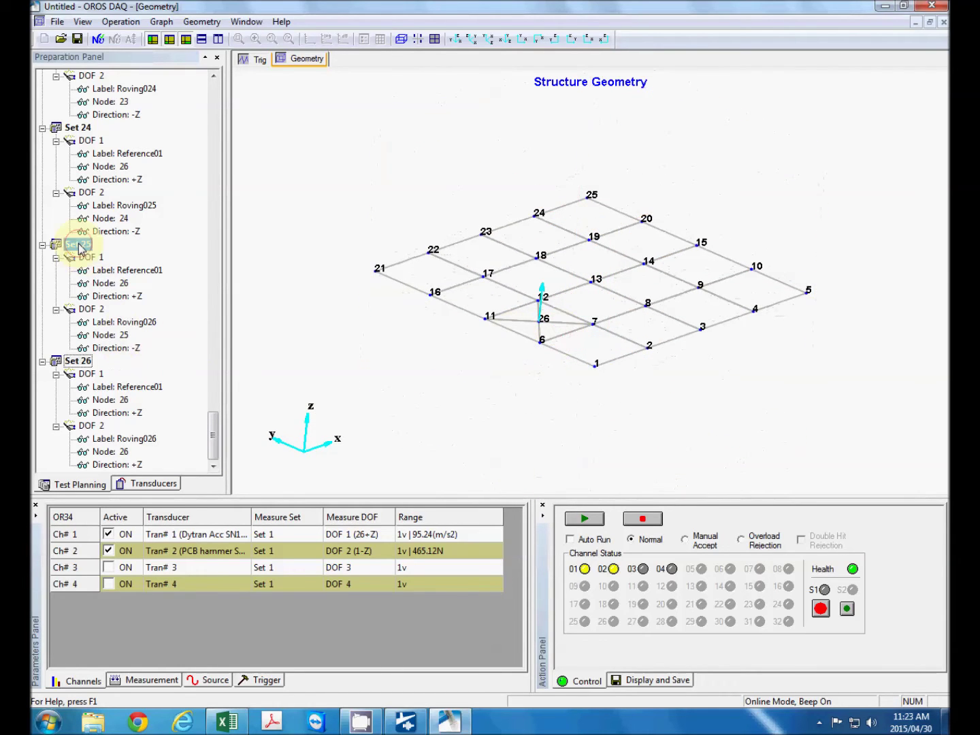
left_click_drag(418, 222, 414, 237)
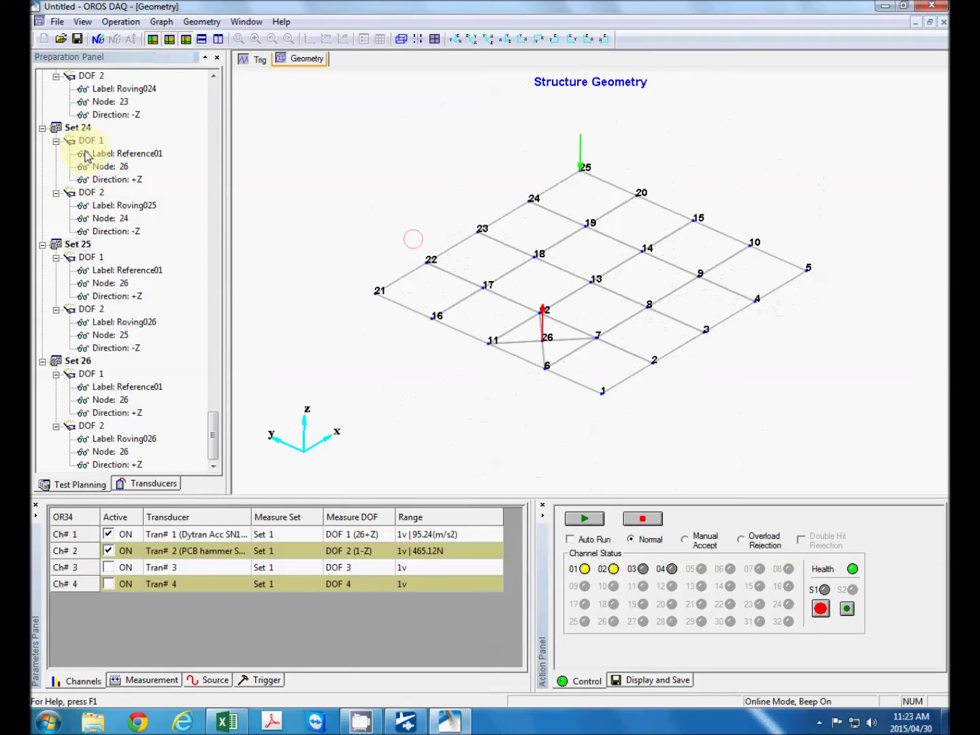
left_click(78, 127)
scroll(120, 145, "up", 3)
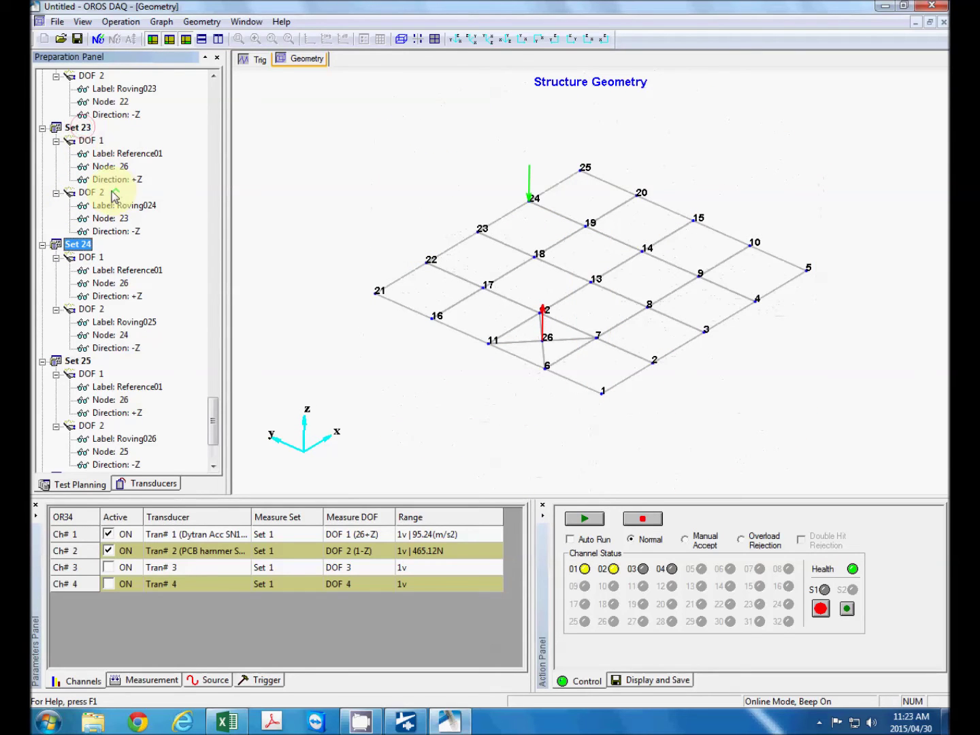
left_click(78, 128)
scroll(205, 327, "up", 3)
scroll(204, 326, "up", 20)
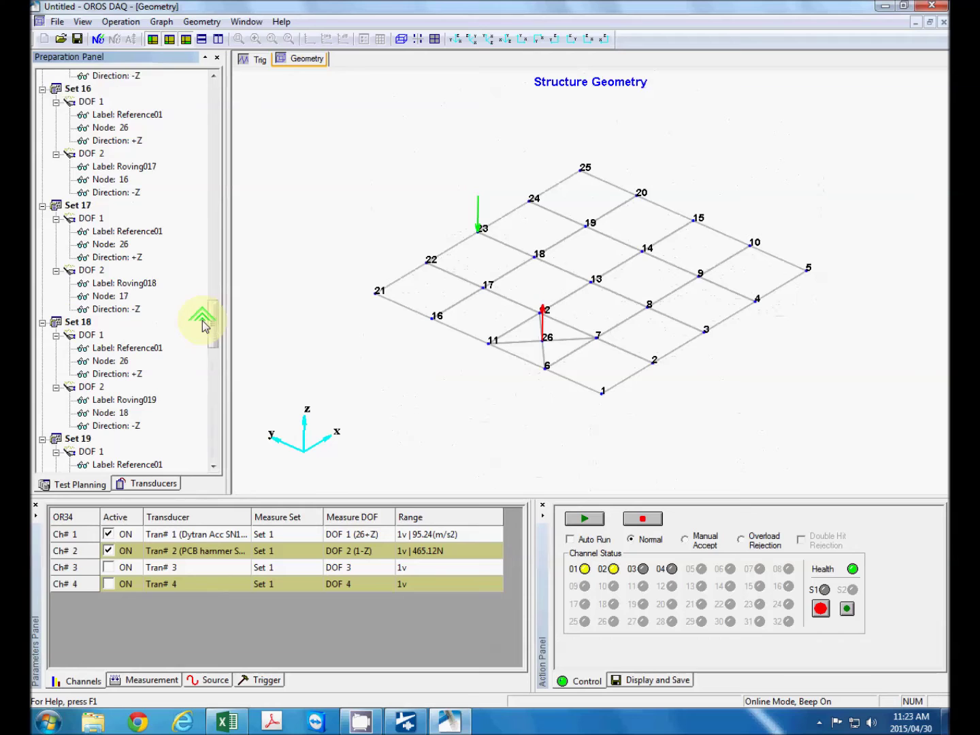
scroll(205, 326, "up", 20)
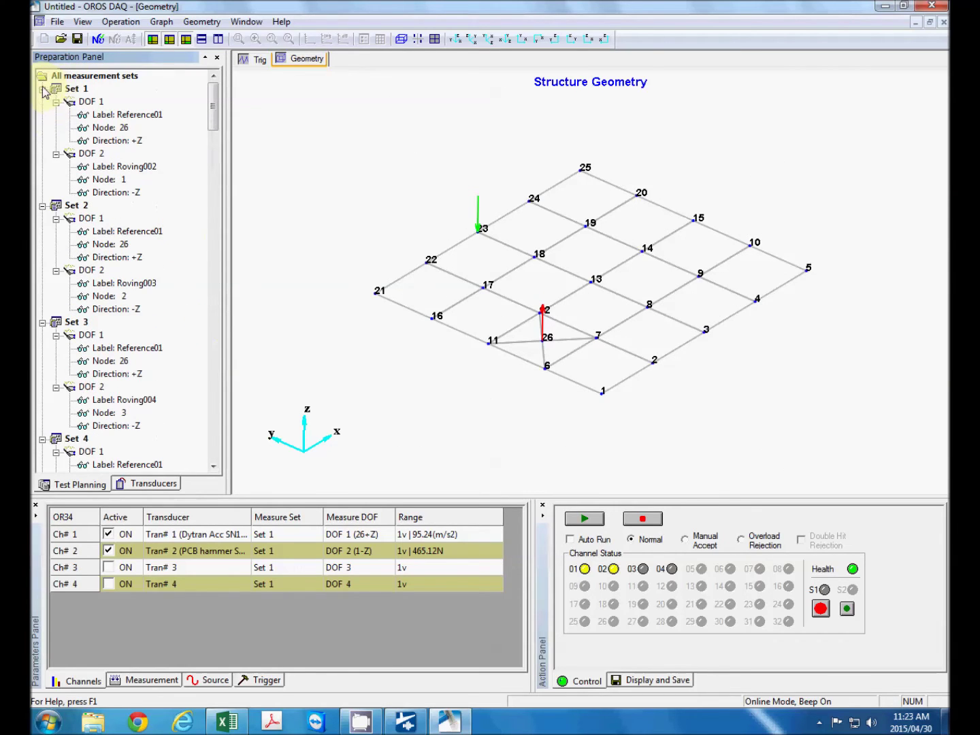
double_click(66, 76)
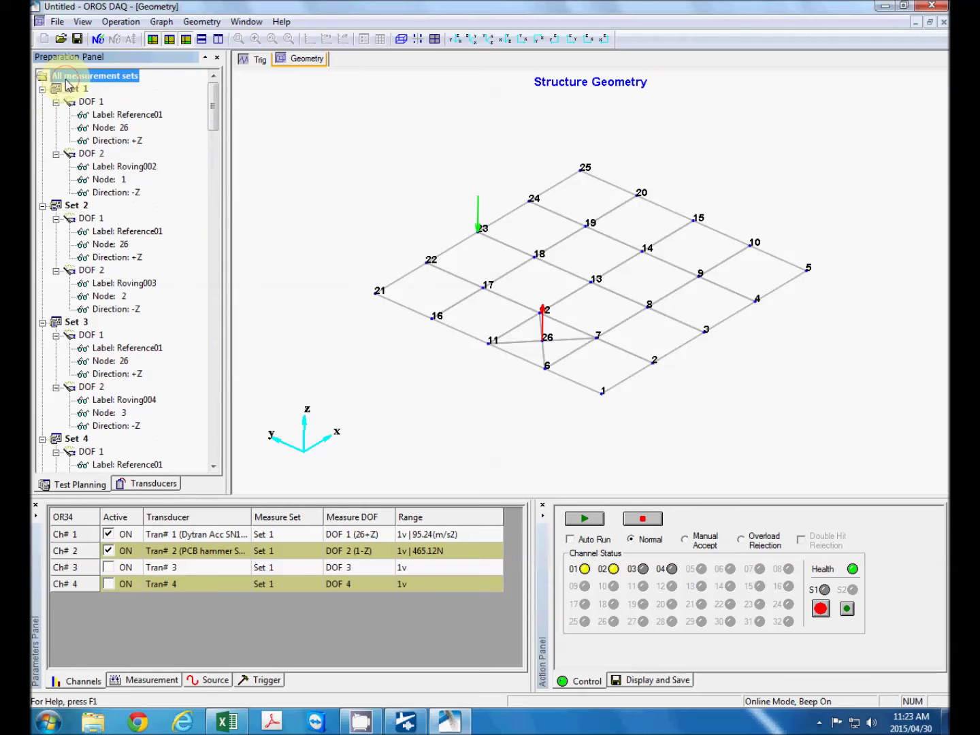
double_click(66, 77)
Step: Show Sets 1 to 4 one at a time, then bring up Set 26's options menu
left_click(84, 90)
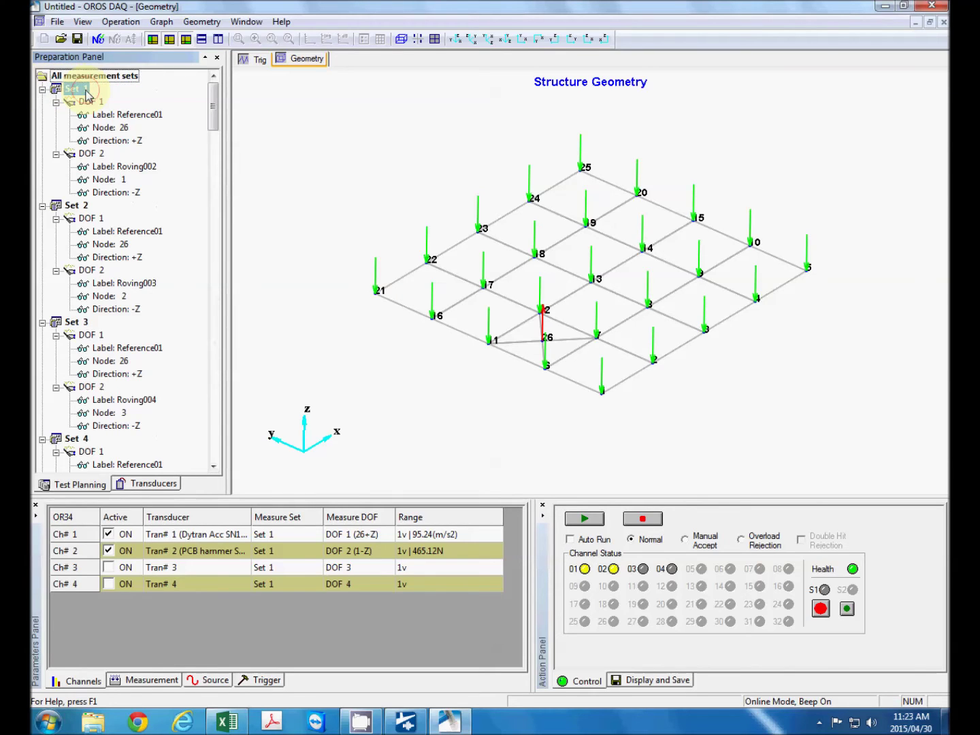
left_click(68, 206)
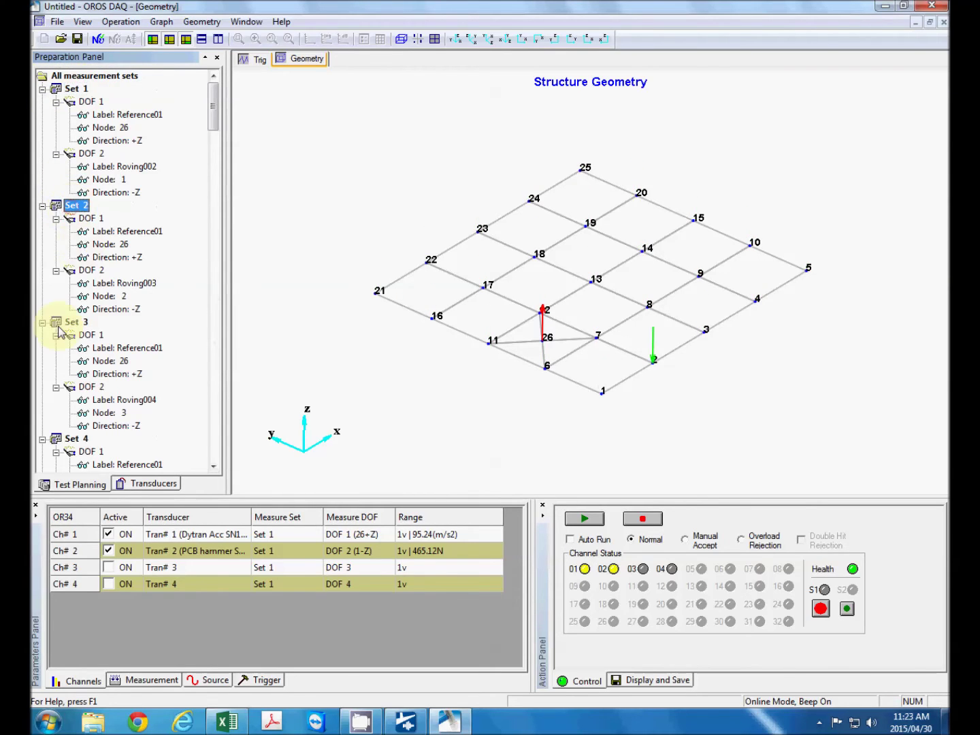
left_click(78, 328)
scroll(79, 327, "down", 2)
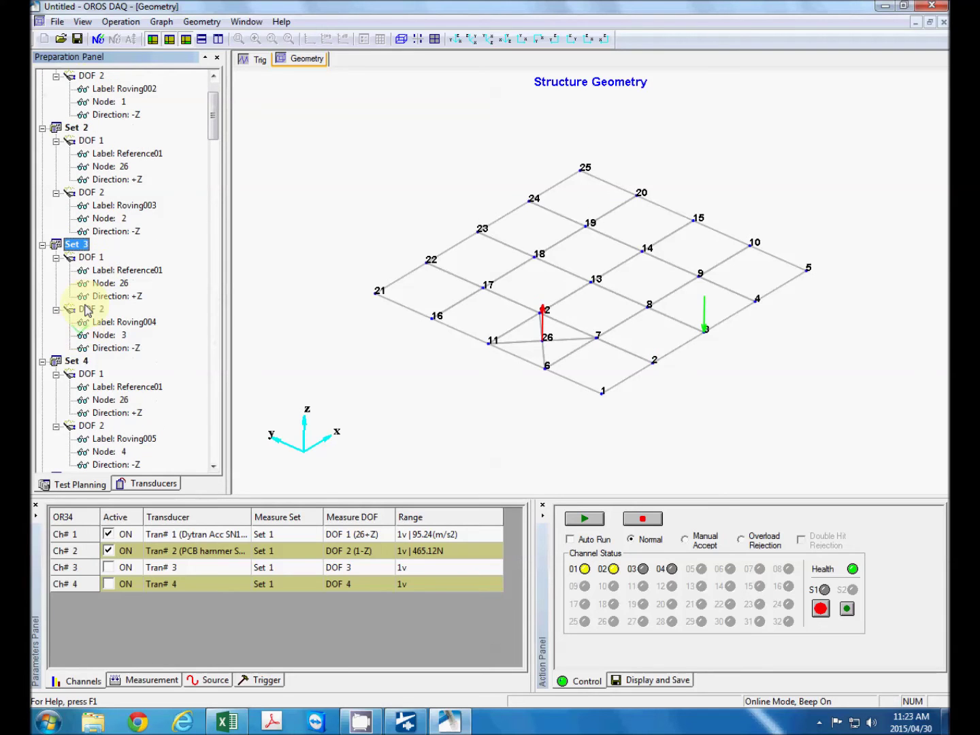
left_click(77, 365)
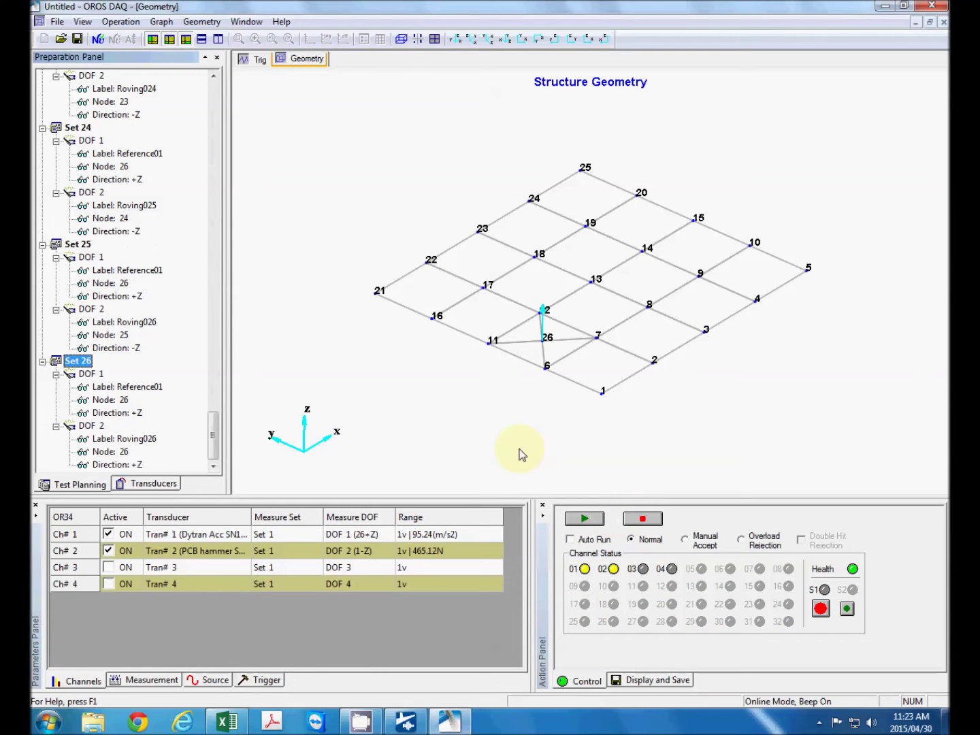
left_click_drag(423, 397, 379, 349)
left_click_drag(571, 345, 487, 384)
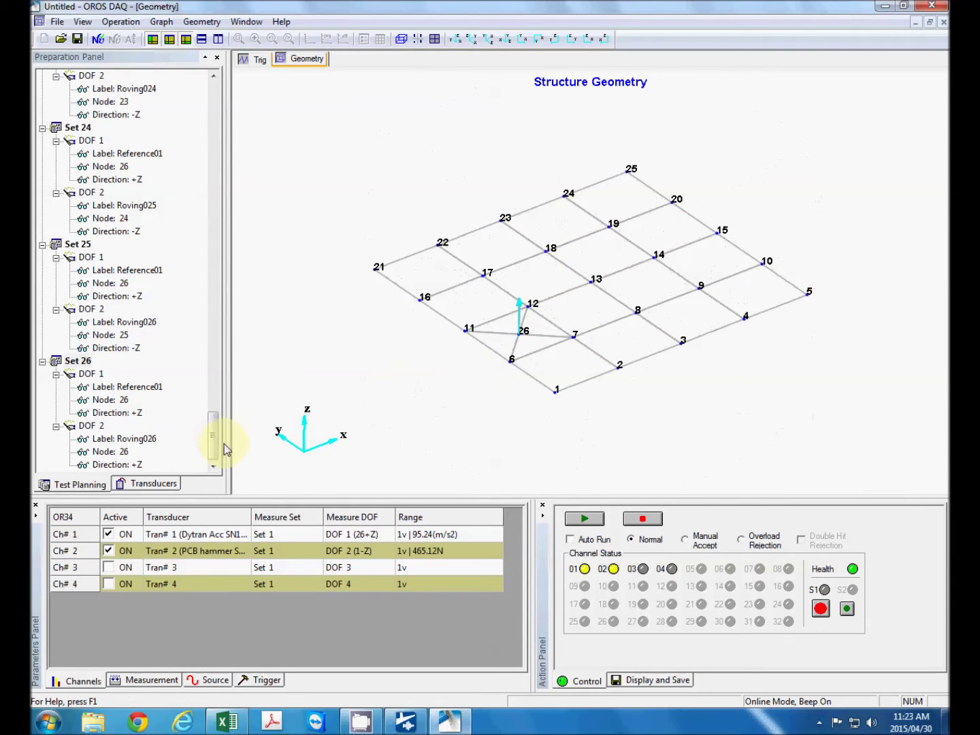
right_click(80, 360)
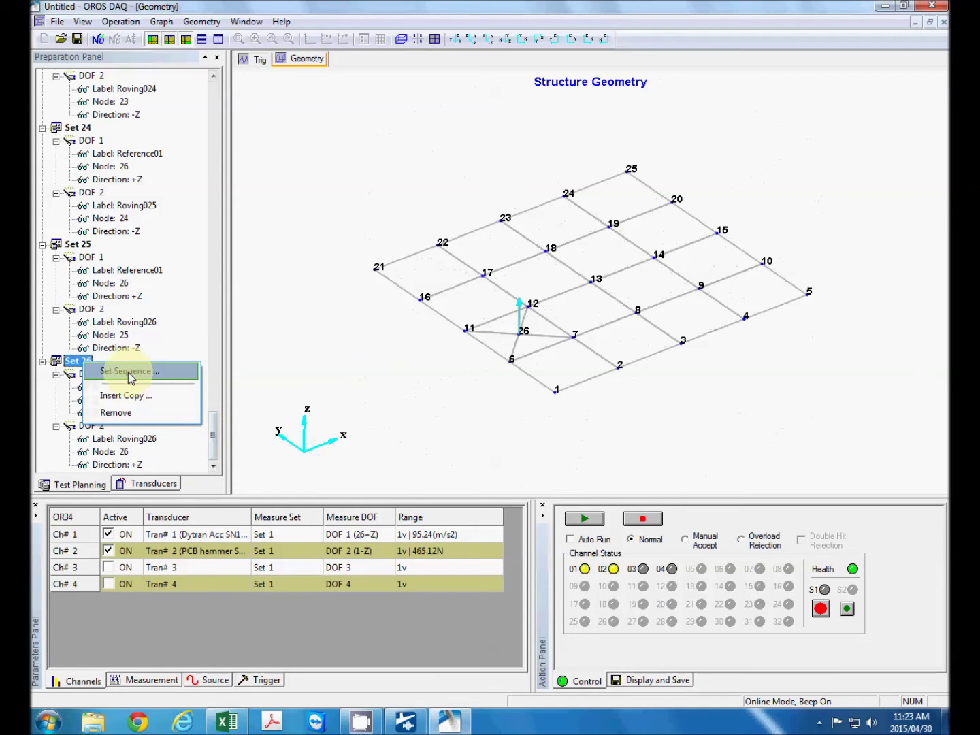
Step: Open the test sequence editor and move it left to uncover the geometry
left_click(130, 373)
left_click_drag(463, 170, 376, 113)
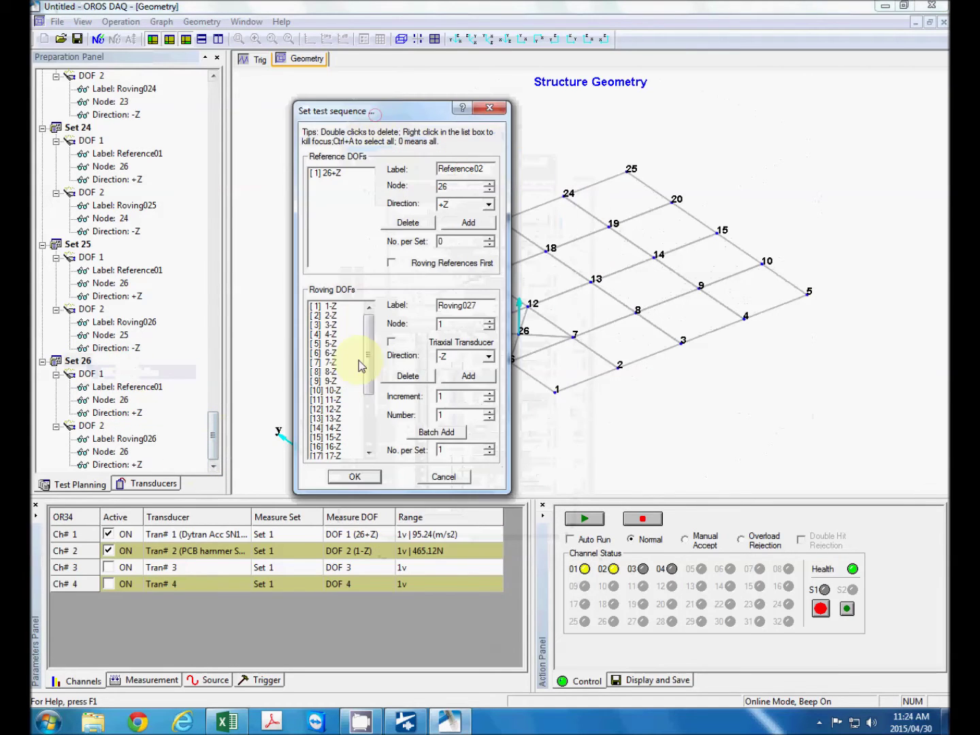
scroll(361, 366, "down", 3)
left_click(402, 99)
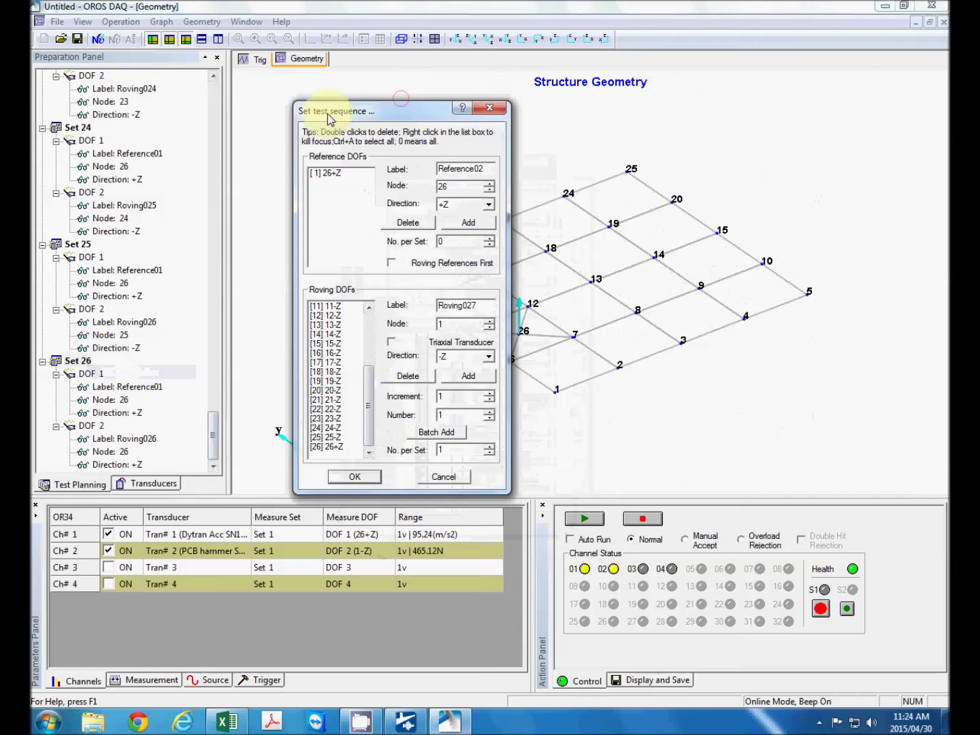
left_click_drag(393, 110, 224, 111)
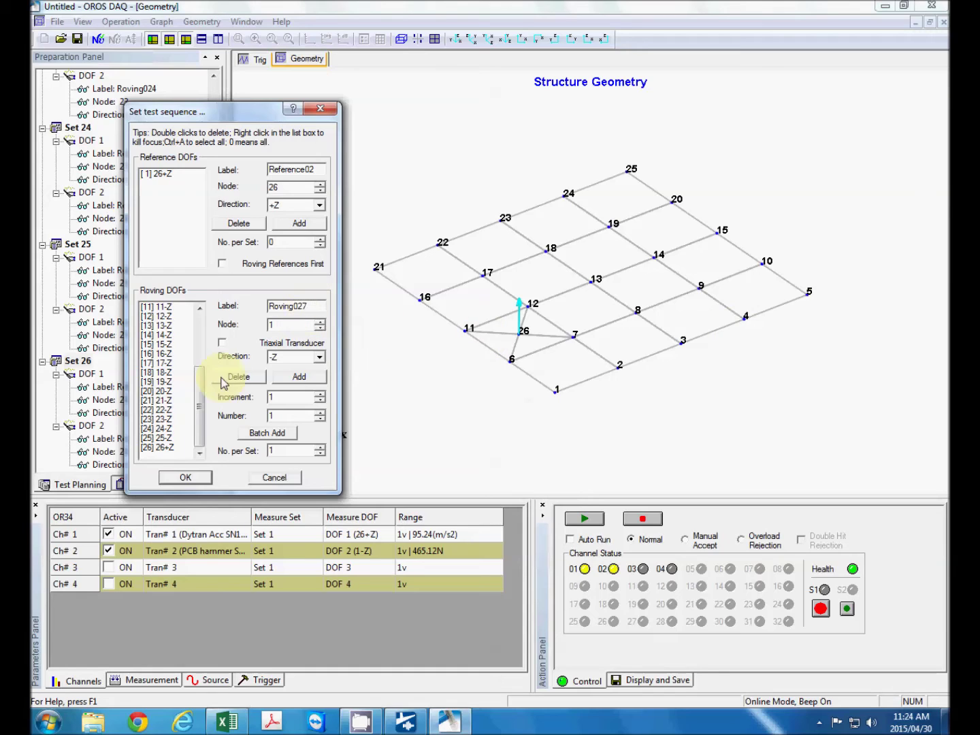
Step: Batch add five +Y roving points starting at node 1
left_click(316, 306)
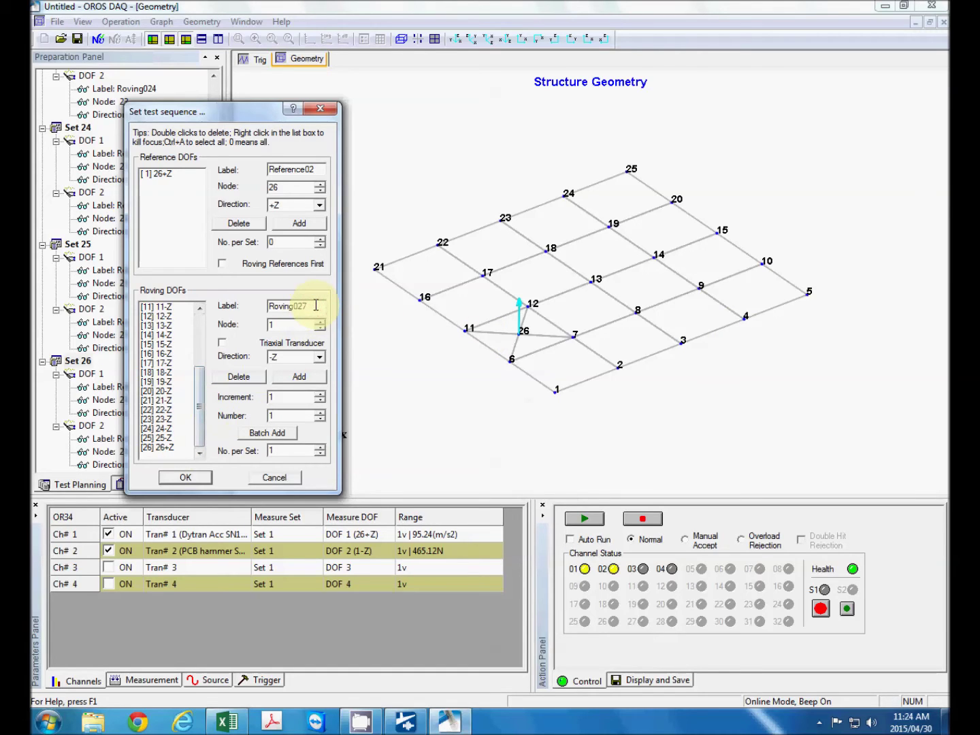
left_click(320, 357)
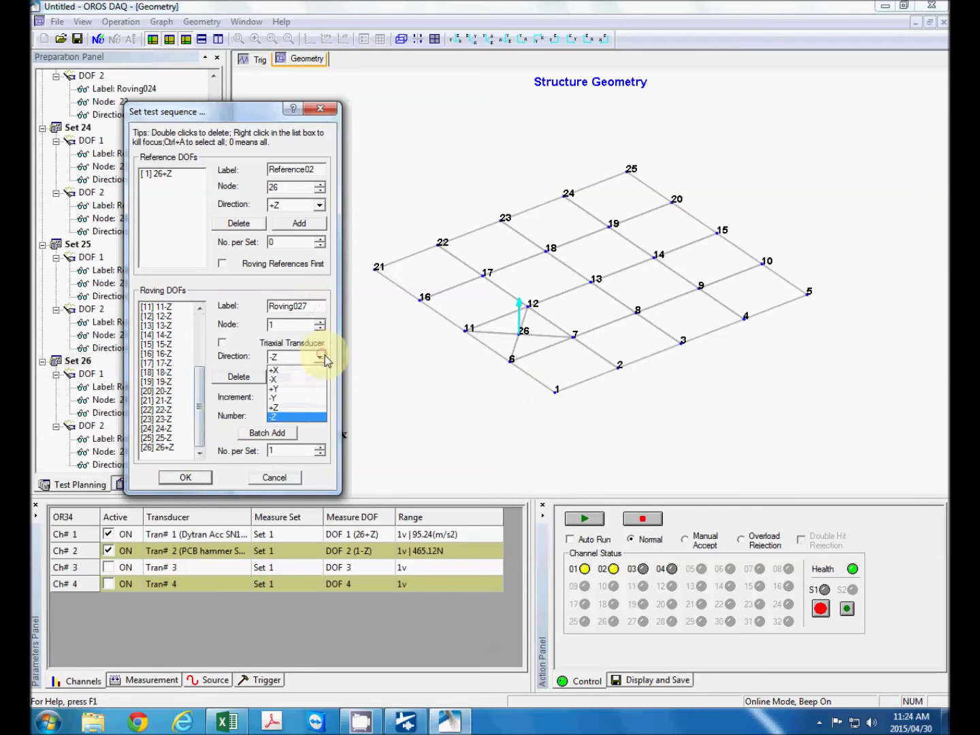
left_click(287, 389)
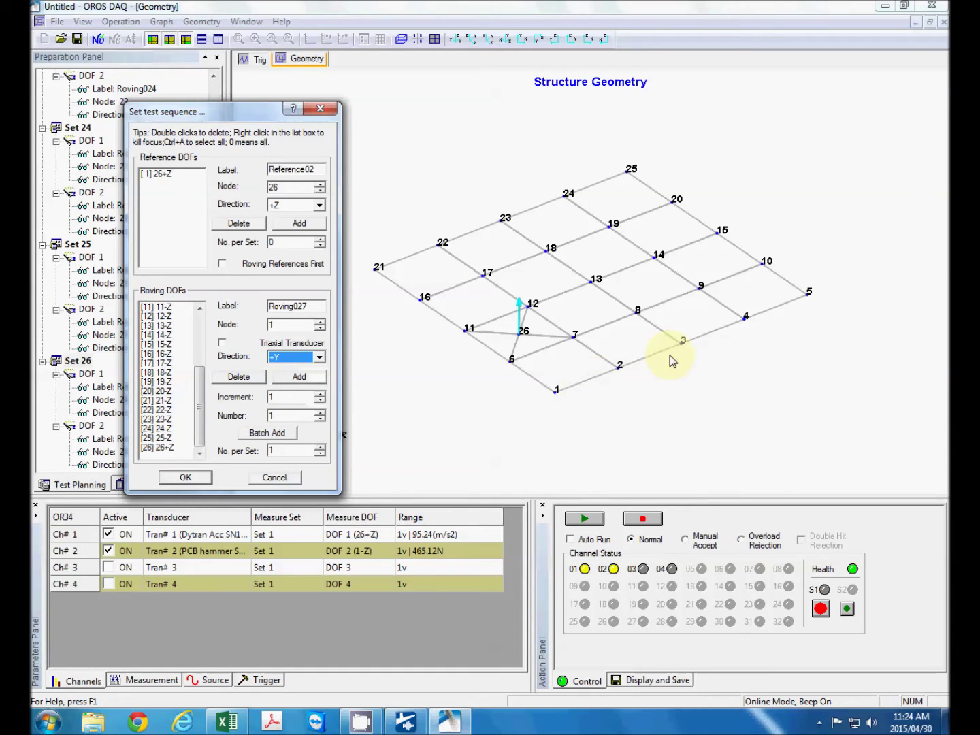
double_click(283, 418)
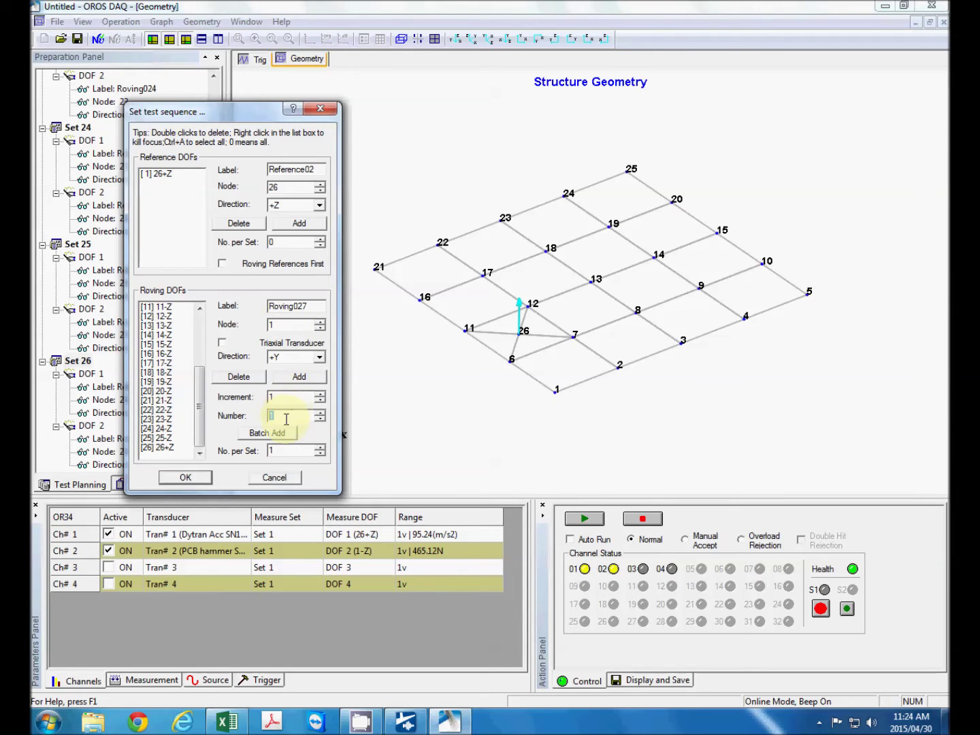
left_click(264, 440)
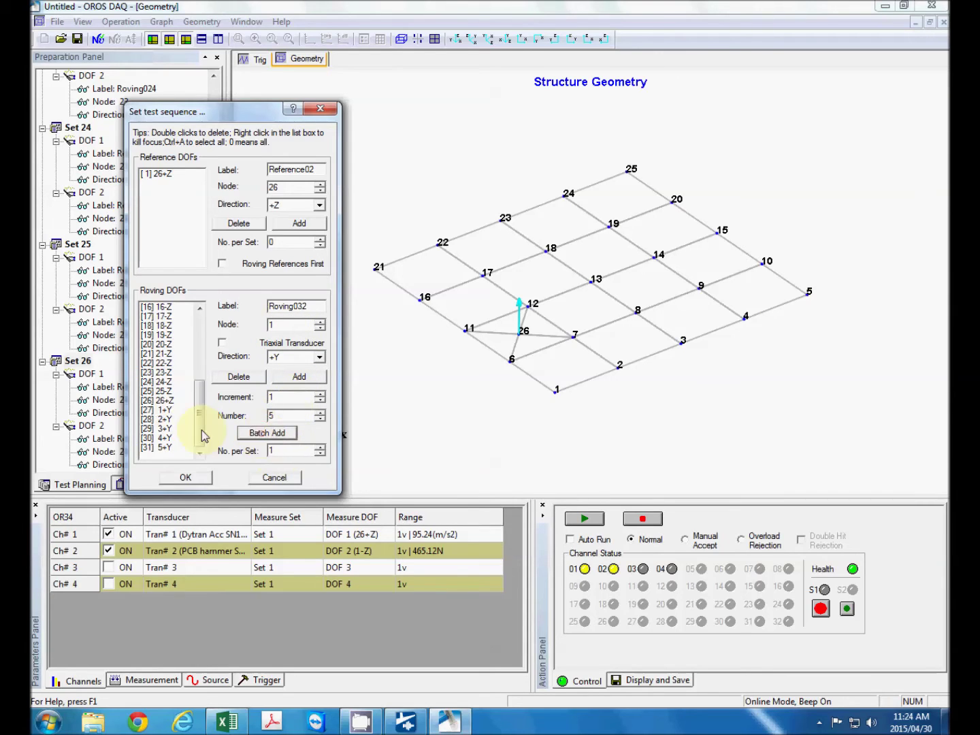
left_click(164, 411)
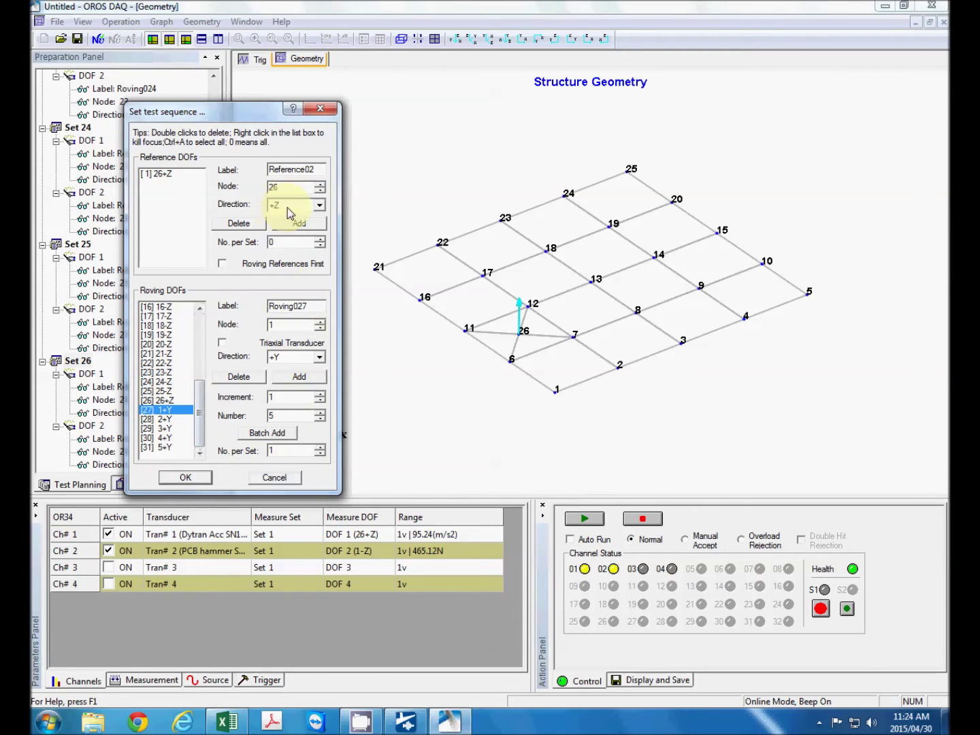
Step: Check the new 2+Y to 5+Y roving entries and apply the updated sequence
left_click(162, 420)
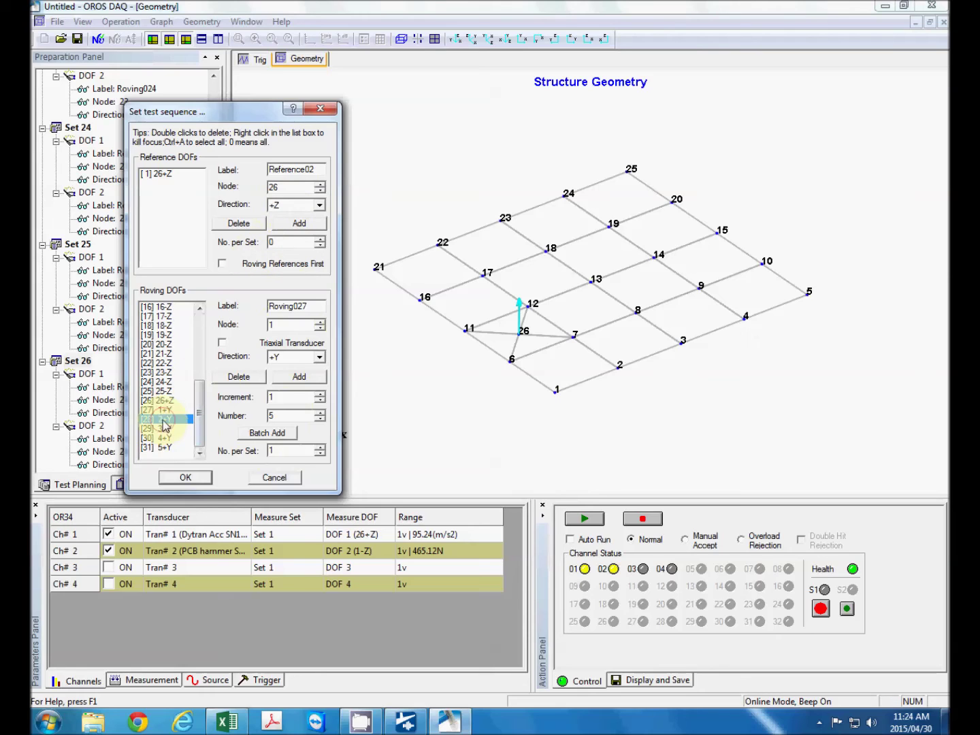
left_click(162, 438)
left_click(165, 449)
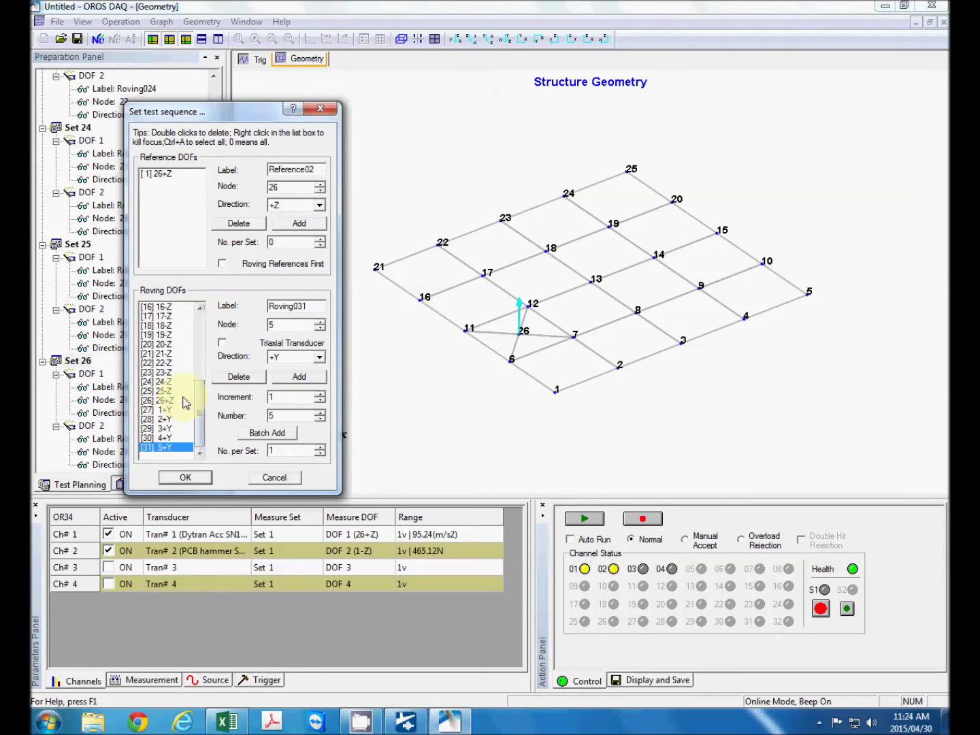
left_click(163, 429)
left_click(162, 448)
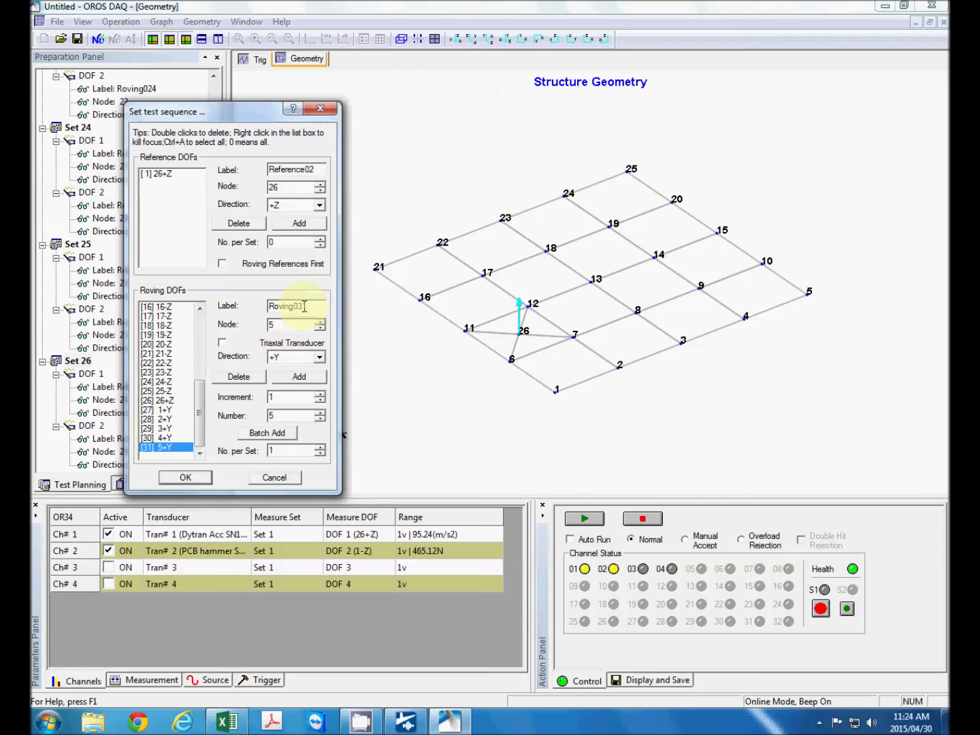
left_click(185, 477)
left_click(517, 332)
Step: Display only Set 31's arrows: reference node 26 +Z and roving node 5 +Y
left_click_drag(518, 332, 746, 273)
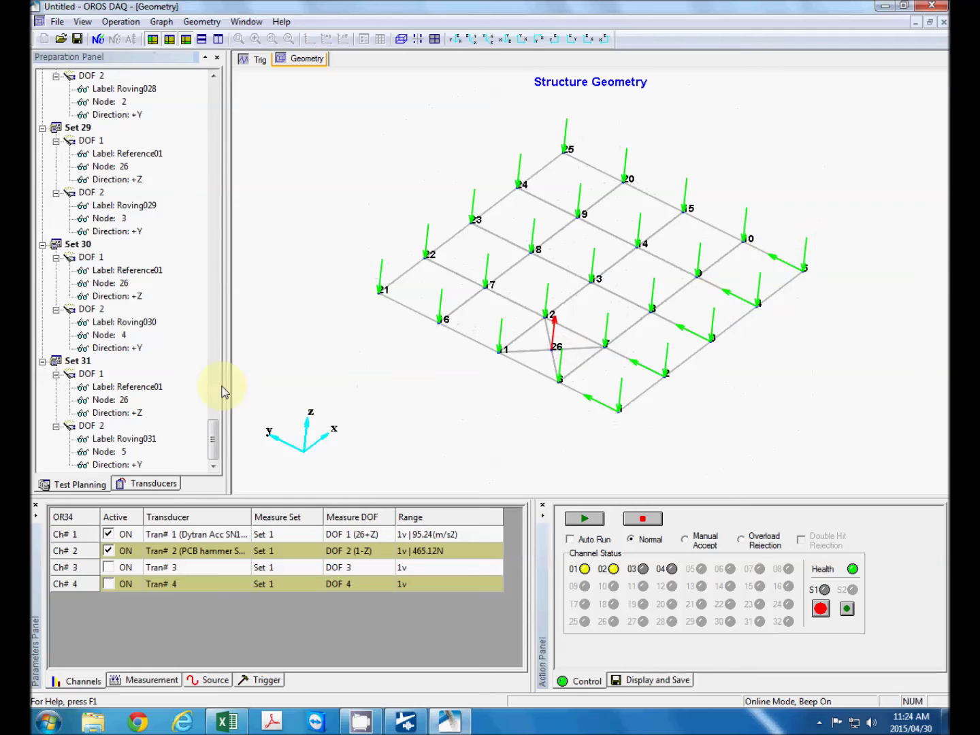
left_click(78, 360)
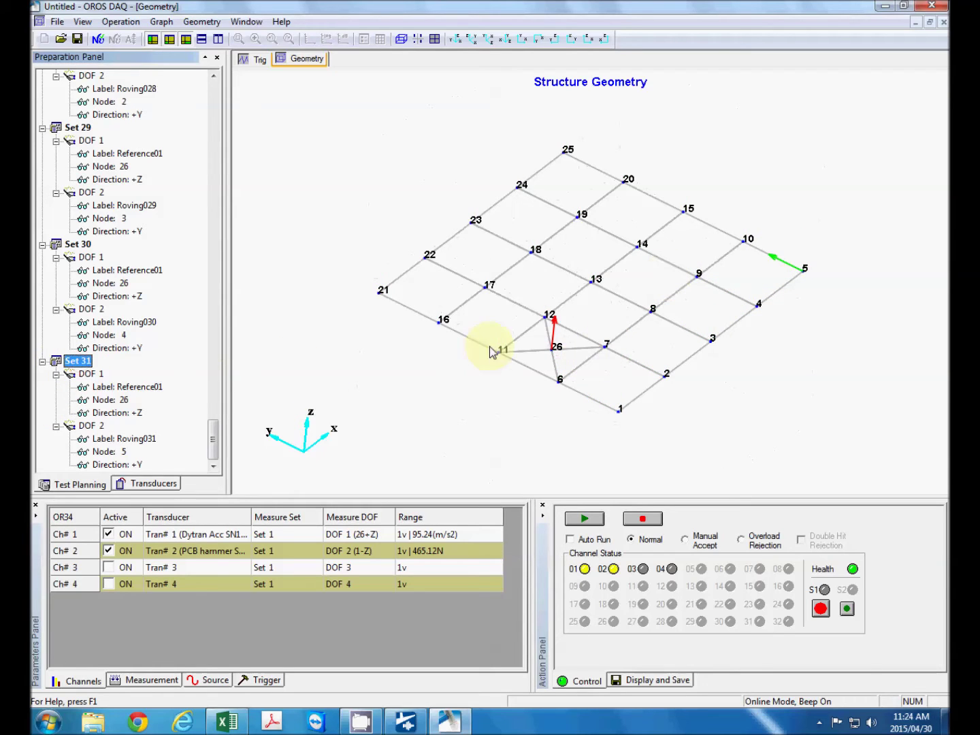
left_click_drag(334, 340, 328, 334)
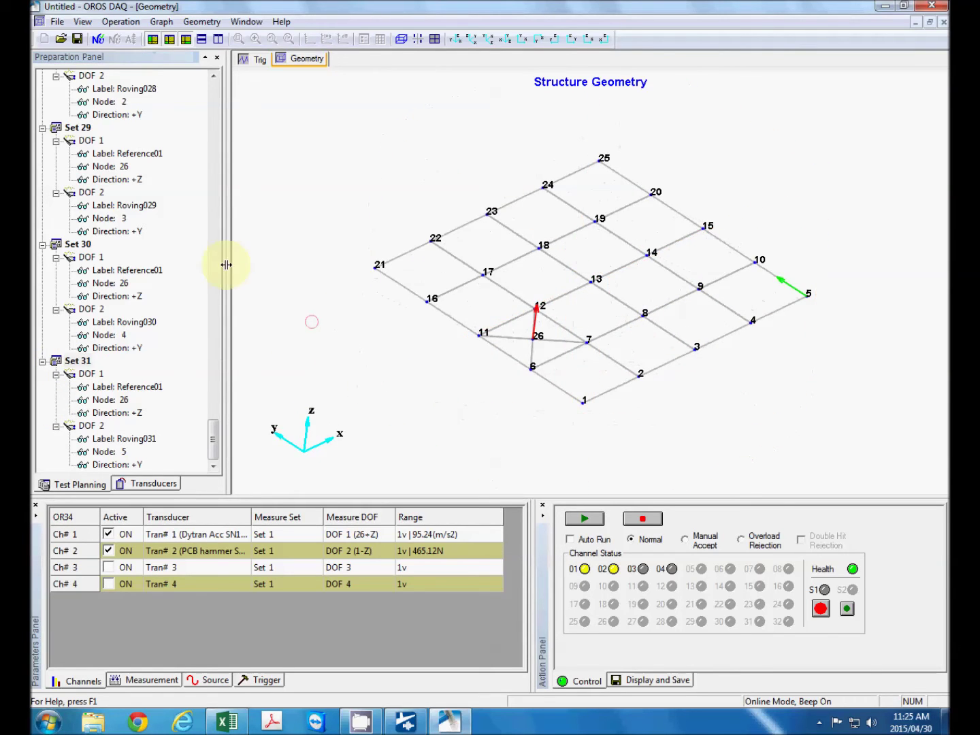
Step: From Set 31's sequence editor, batch add five +X roving points with increment 5
right_click(77, 362)
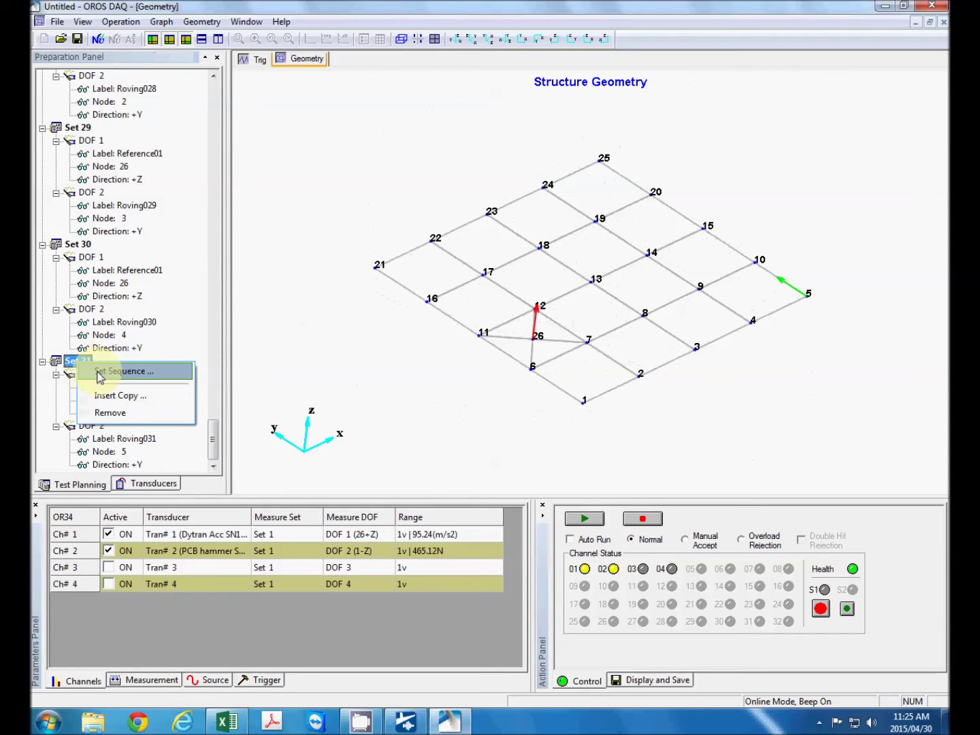
left_click(102, 378)
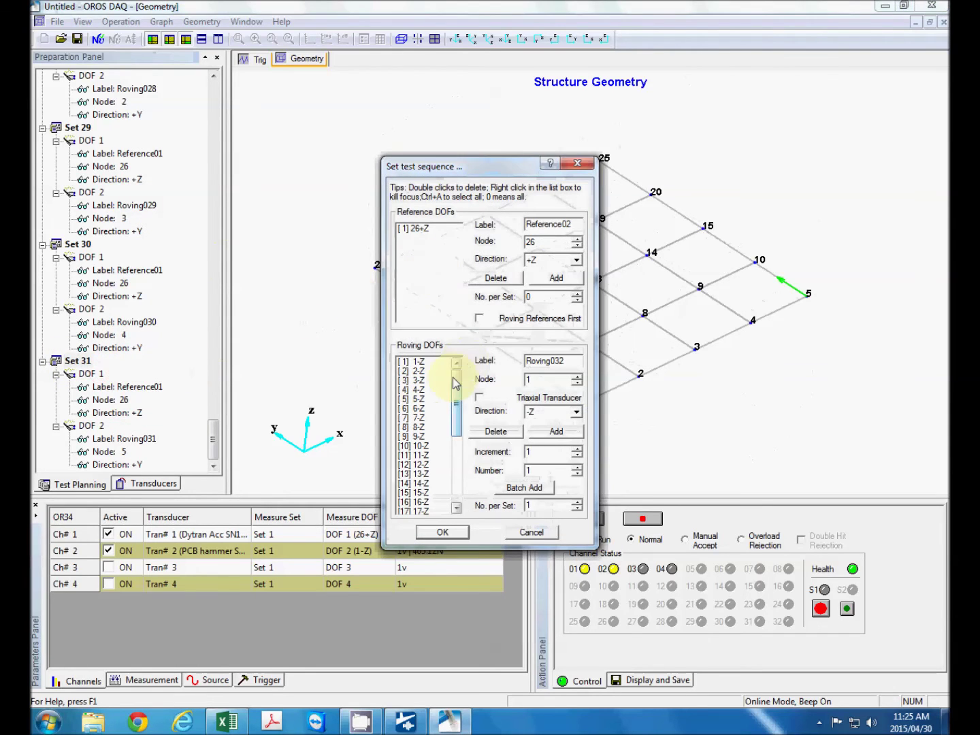
left_click_drag(460, 384, 473, 485)
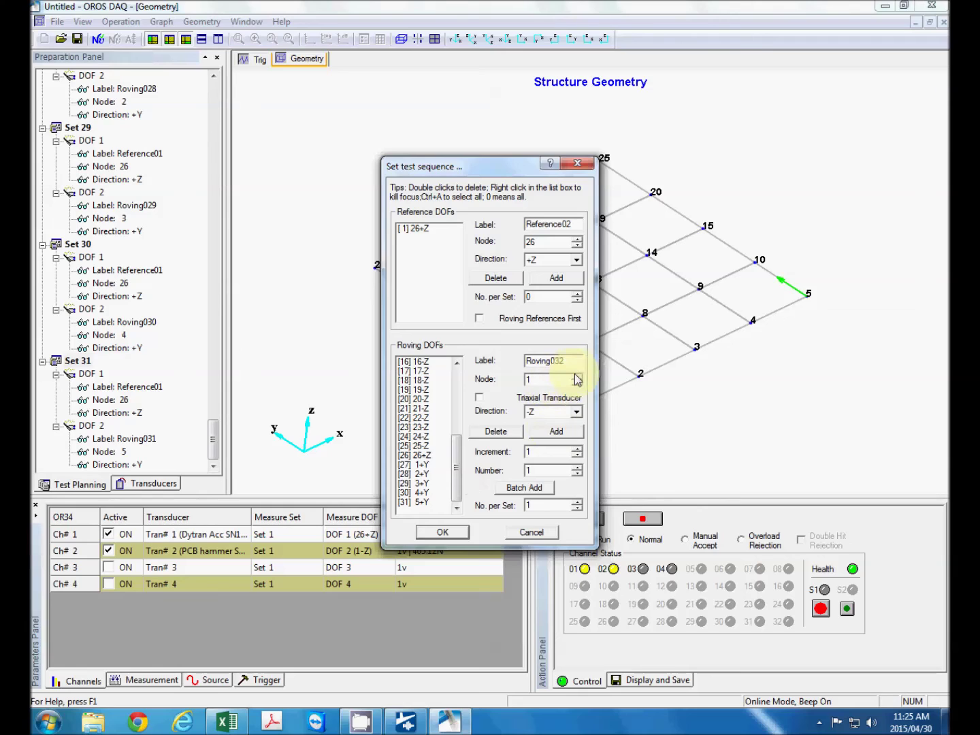
left_click(576, 412)
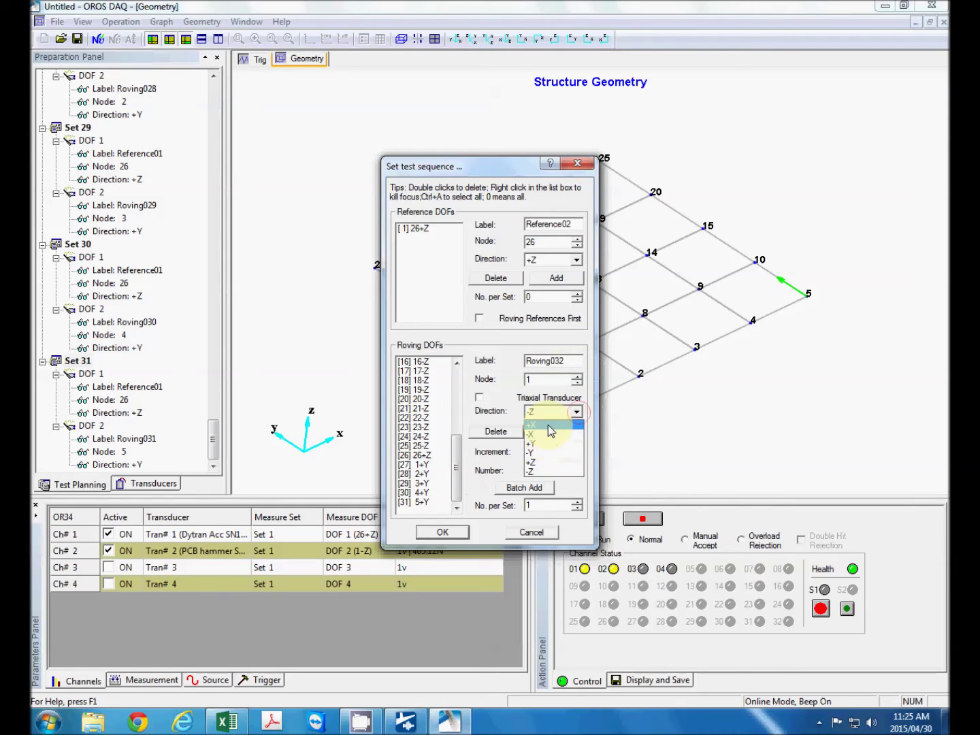
left_click(549, 425)
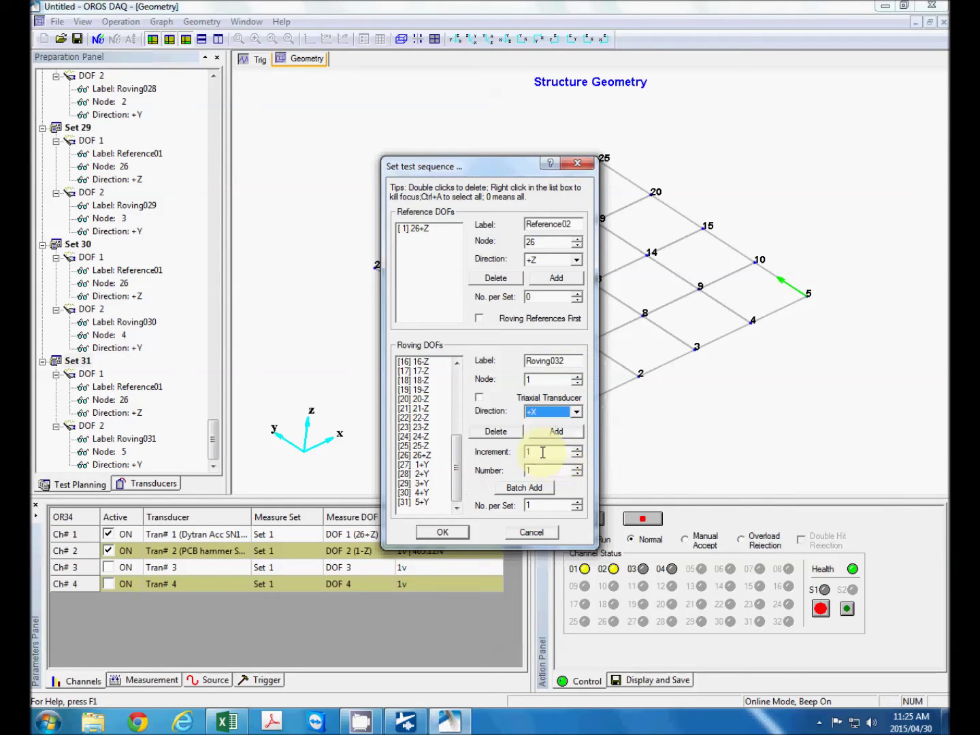
left_click(543, 452)
left_click(517, 450)
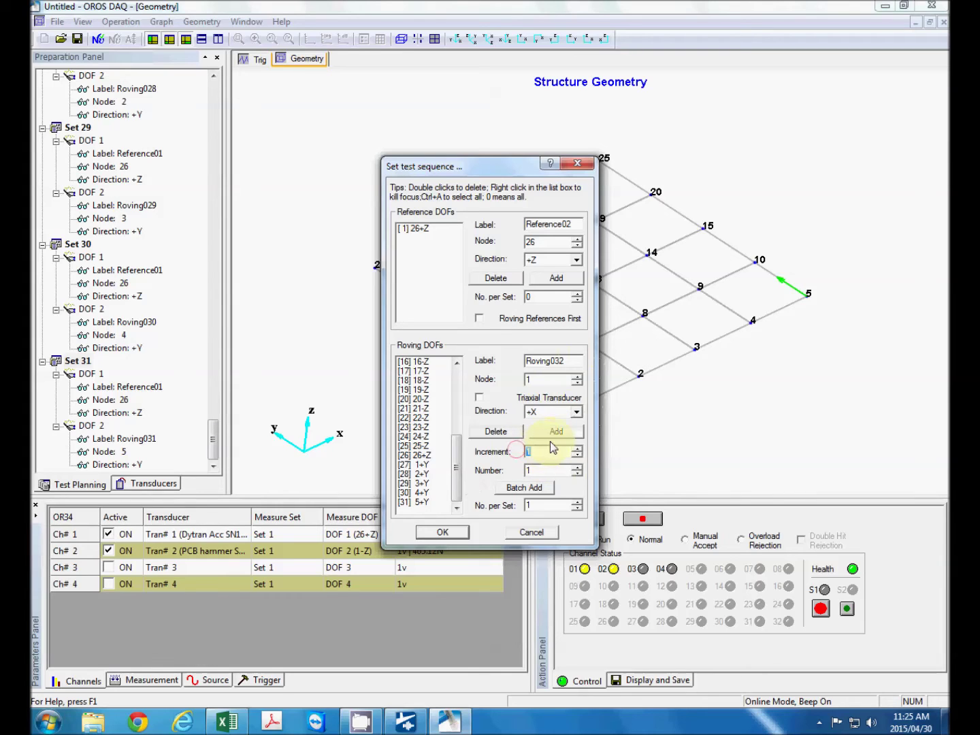
type("55")
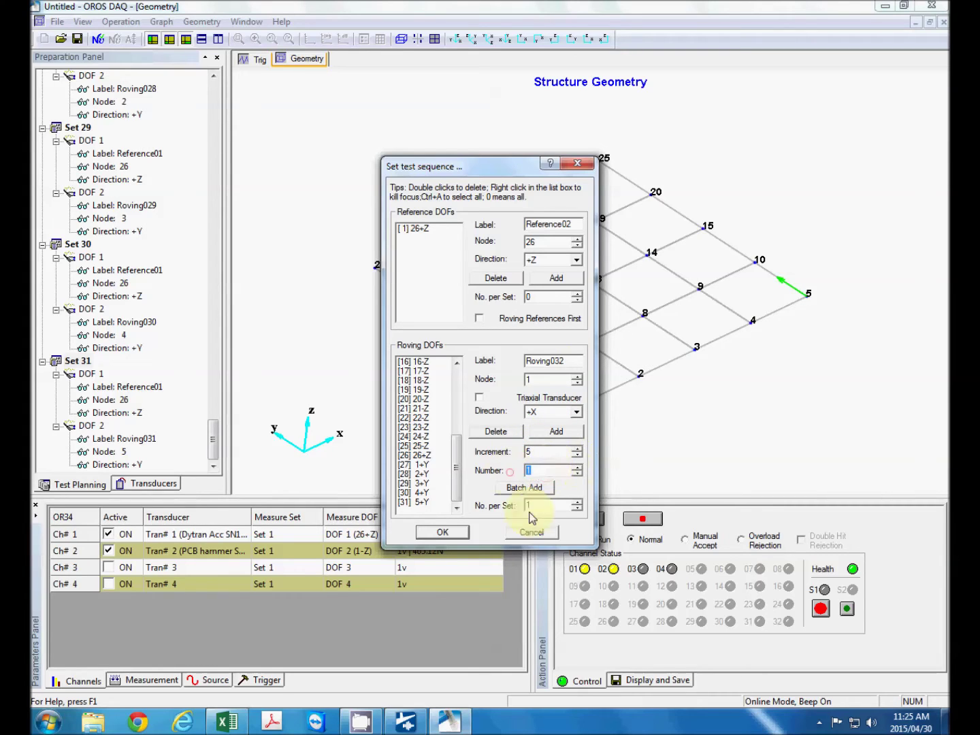
left_click(515, 490)
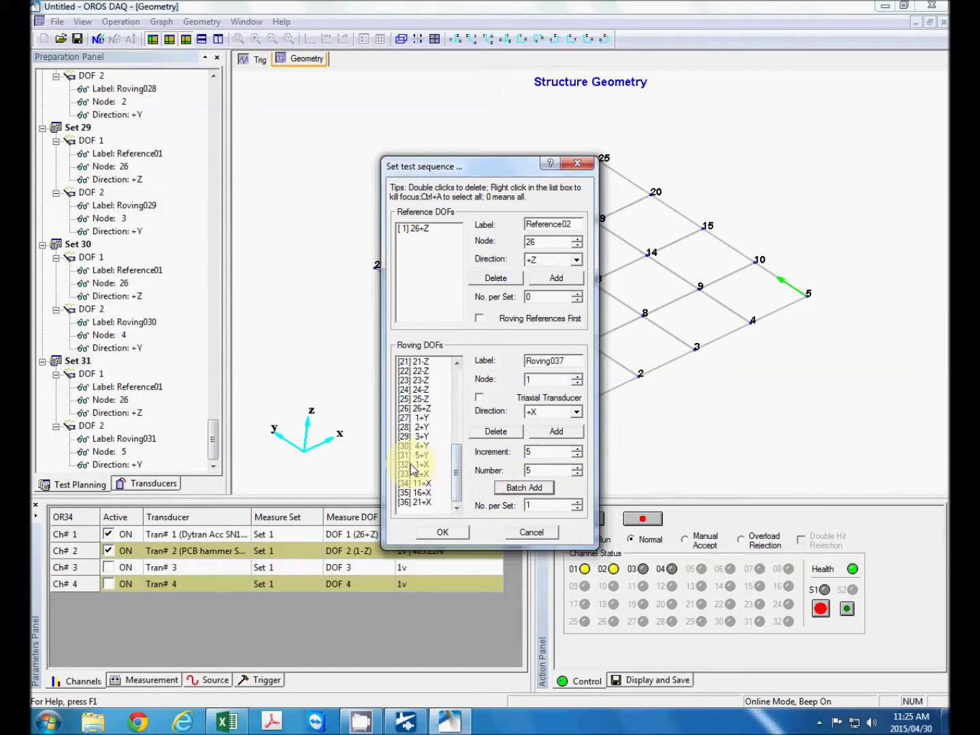
Step: Check the new +X entries through 16+X, apply, and inspect the new arrows
left_click(414, 465)
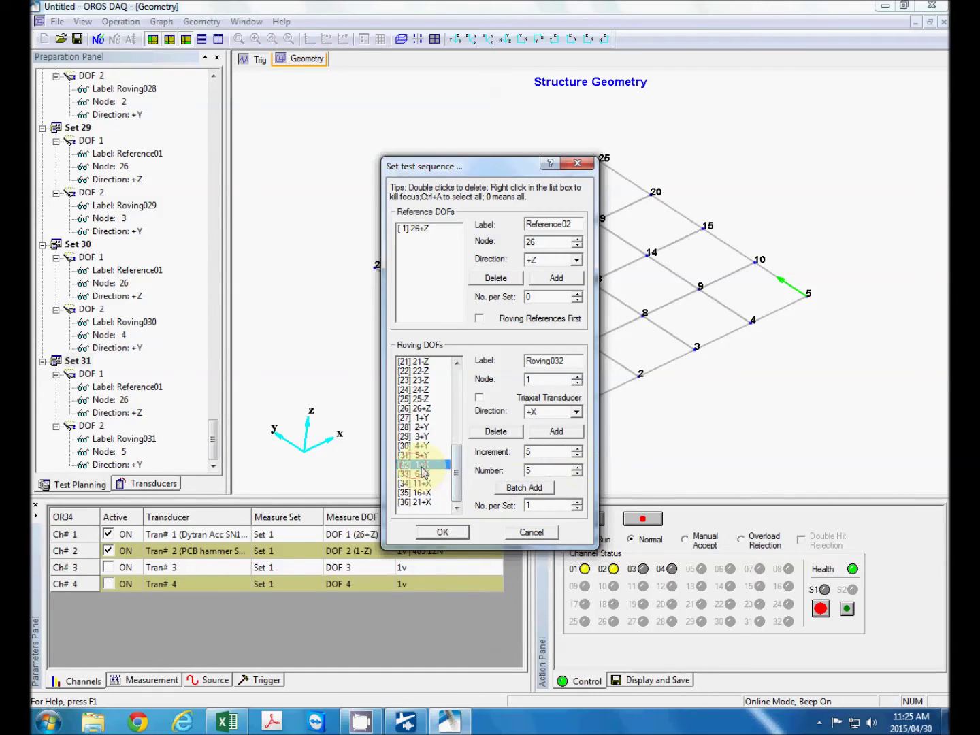
left_click(422, 474)
left_click(422, 484)
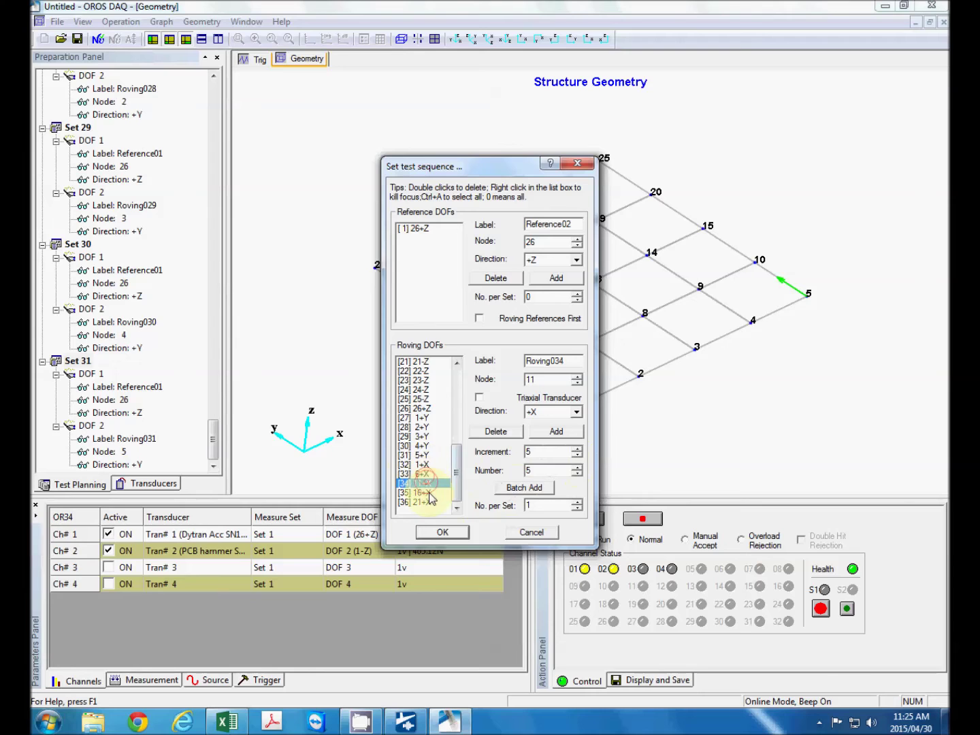
left_click(422, 493)
left_click(437, 532)
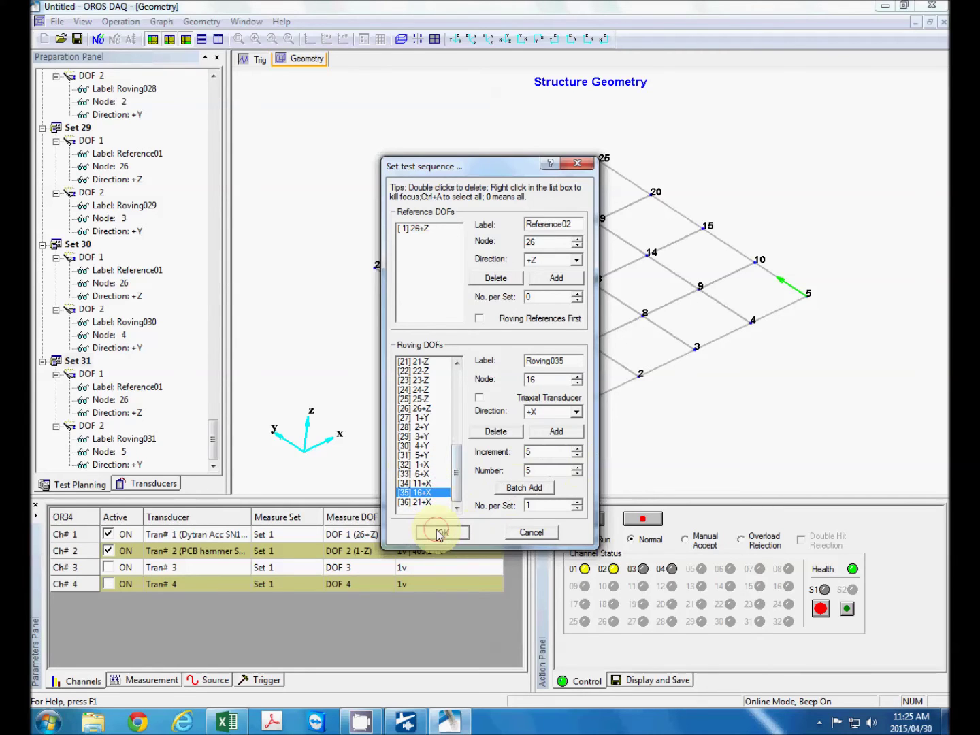
left_click_drag(590, 400, 603, 405)
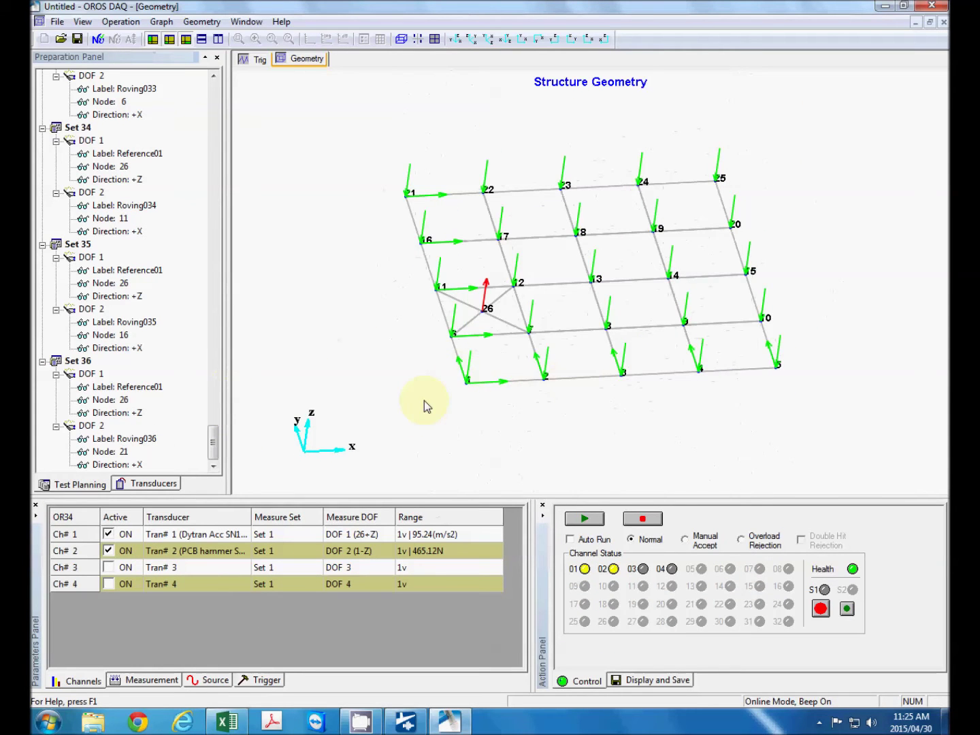
left_click_drag(423, 407, 450, 387)
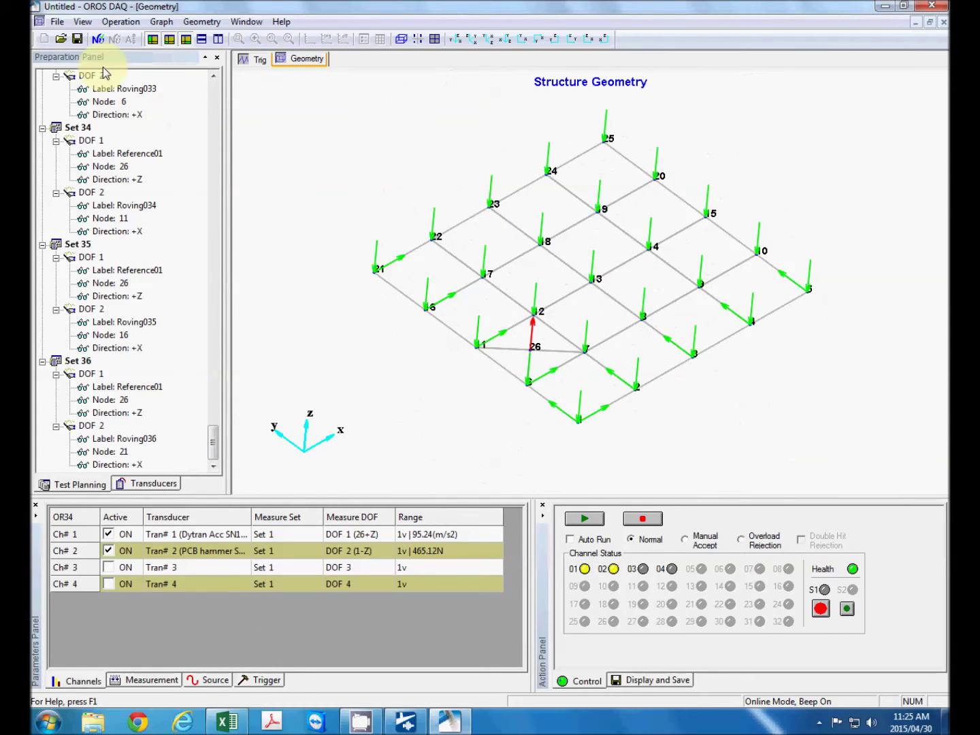
Step: Save the acquisition setup under the file name 'TestSequence' (.ndq)
left_click(77, 38)
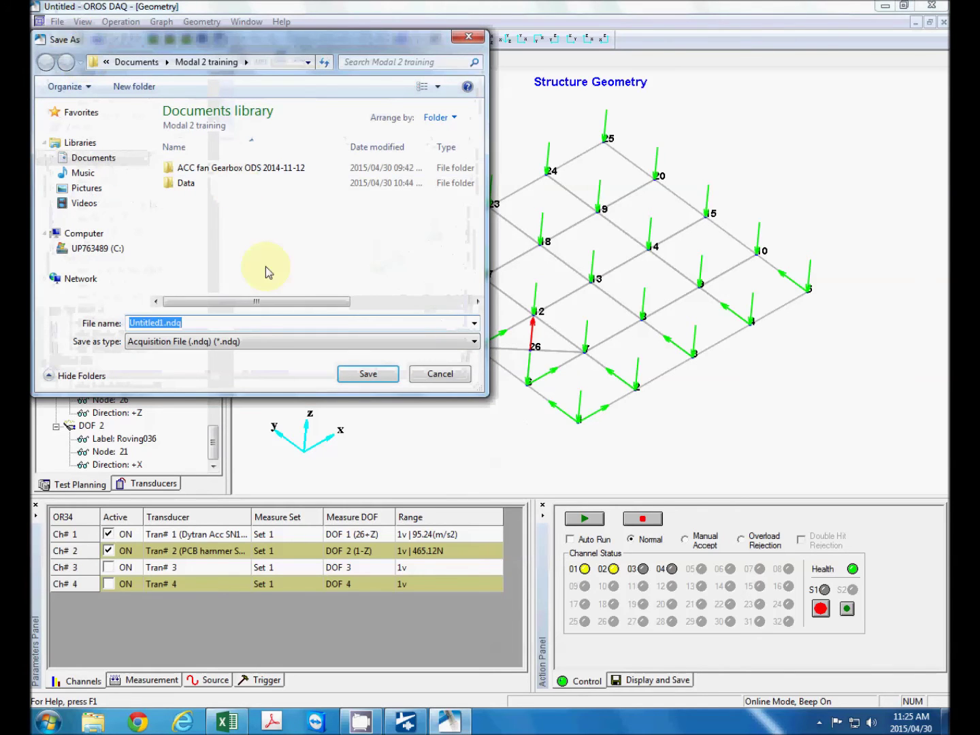
double_click(162, 322)
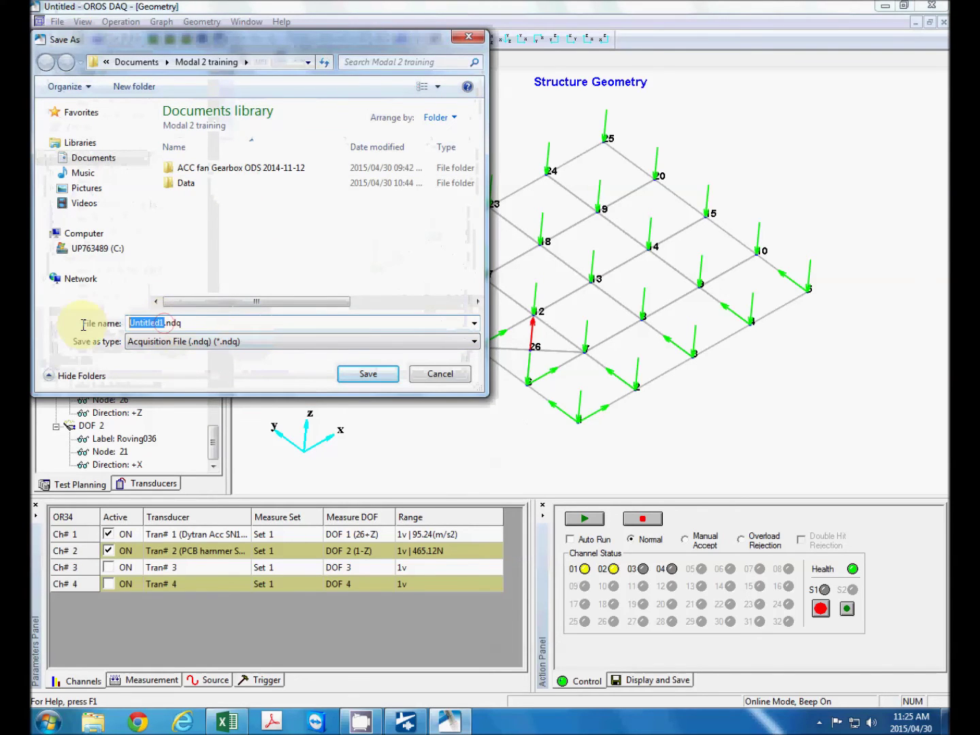
type("TEs")
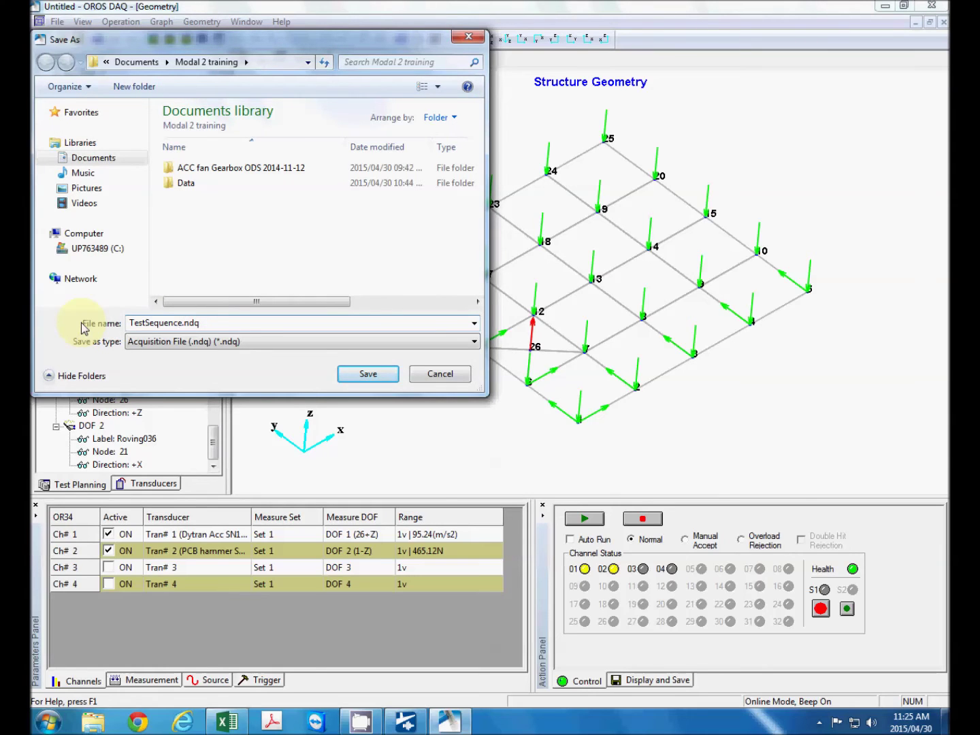
left_click(361, 375)
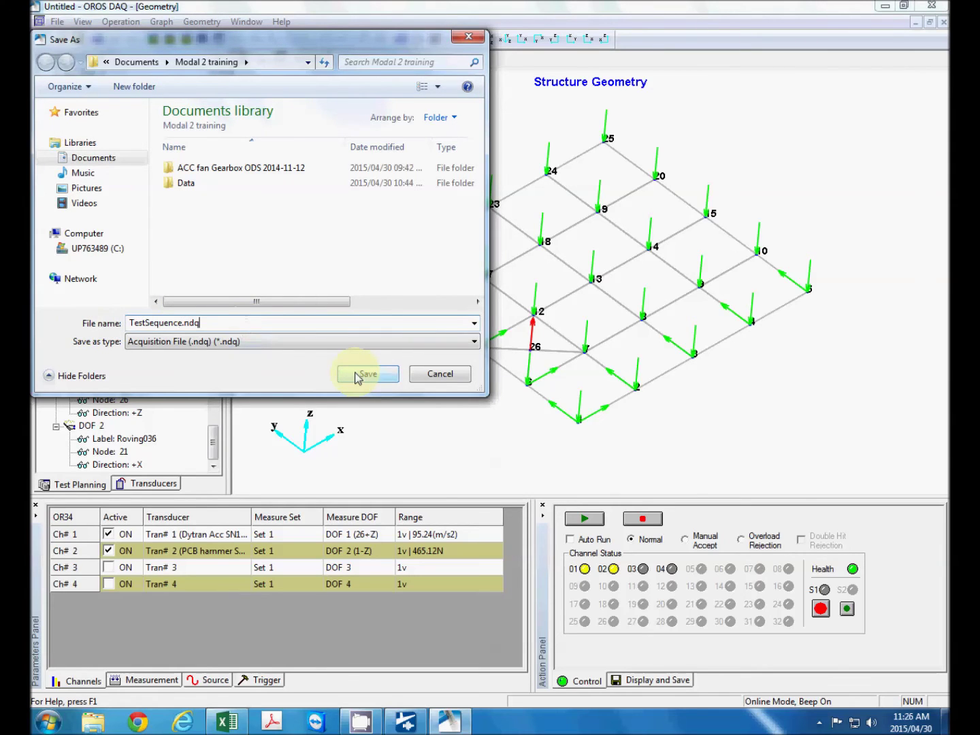
left_click_drag(680, 337, 709, 254)
left_click_drag(821, 225, 783, 235)
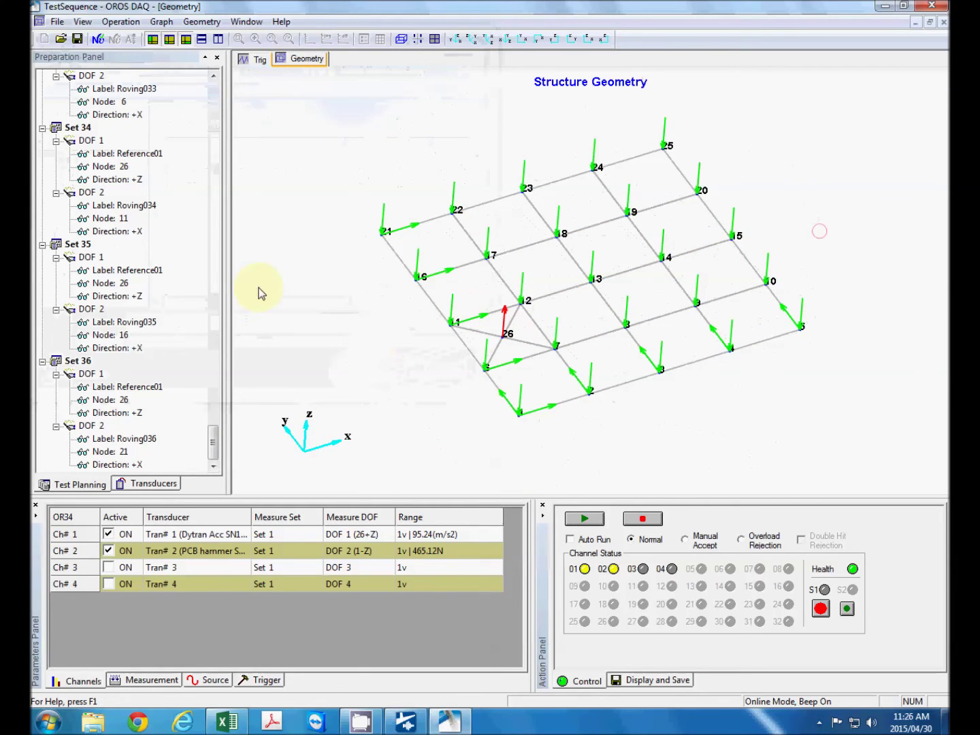
mouse_move(214, 449)
left_mouse_down()
mouse_move(208, 88)
mouse_move(218, 433)
left_mouse_up()
left_click_drag(218, 433, 235, 449)
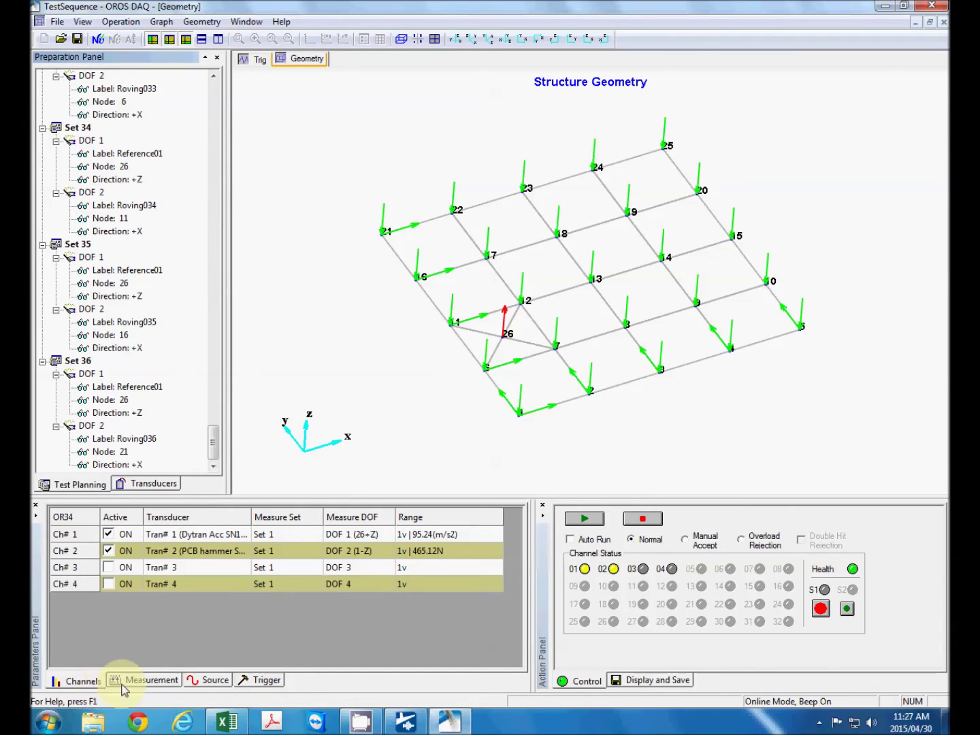
Step: Select channel 2's hammer transducer entry in the channel parameters table
left_click(78, 683)
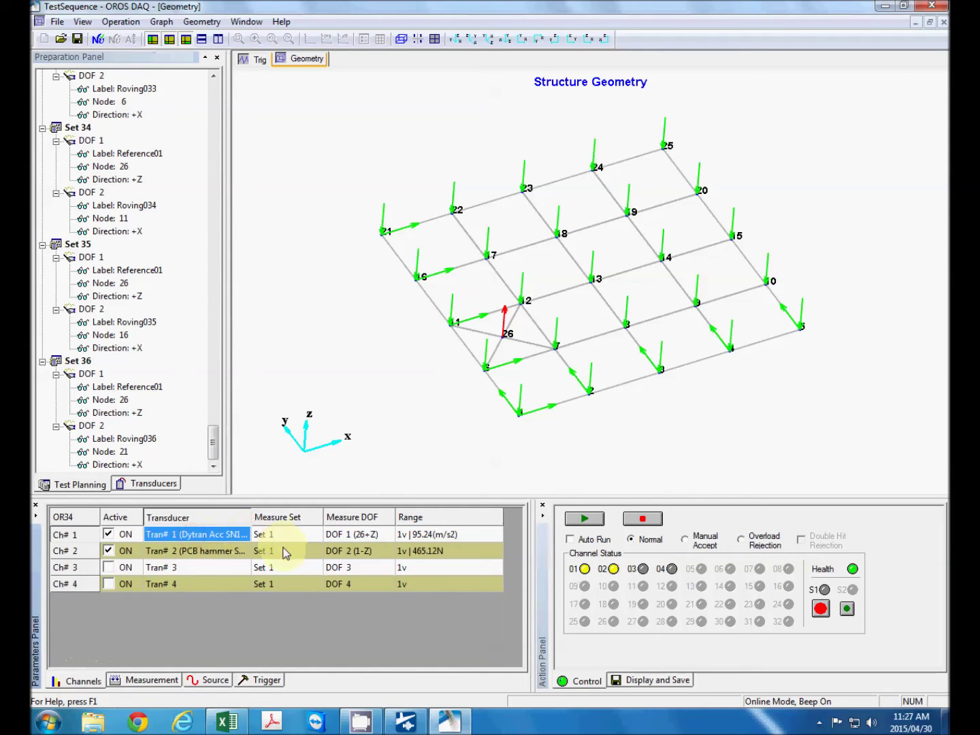
left_click(225, 551)
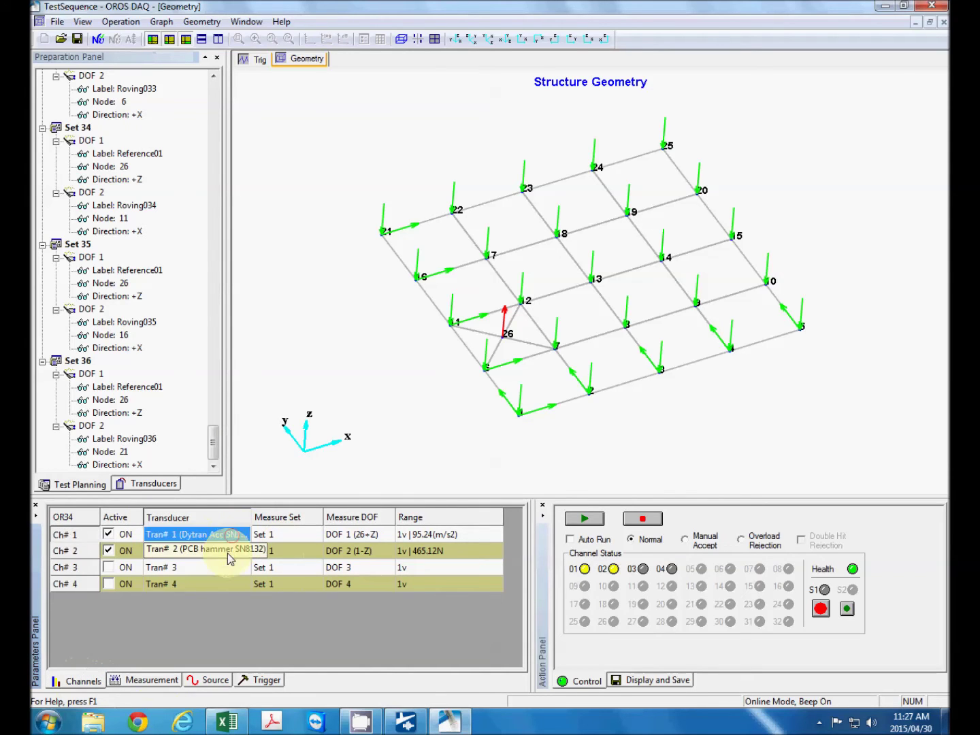
left_click(219, 551)
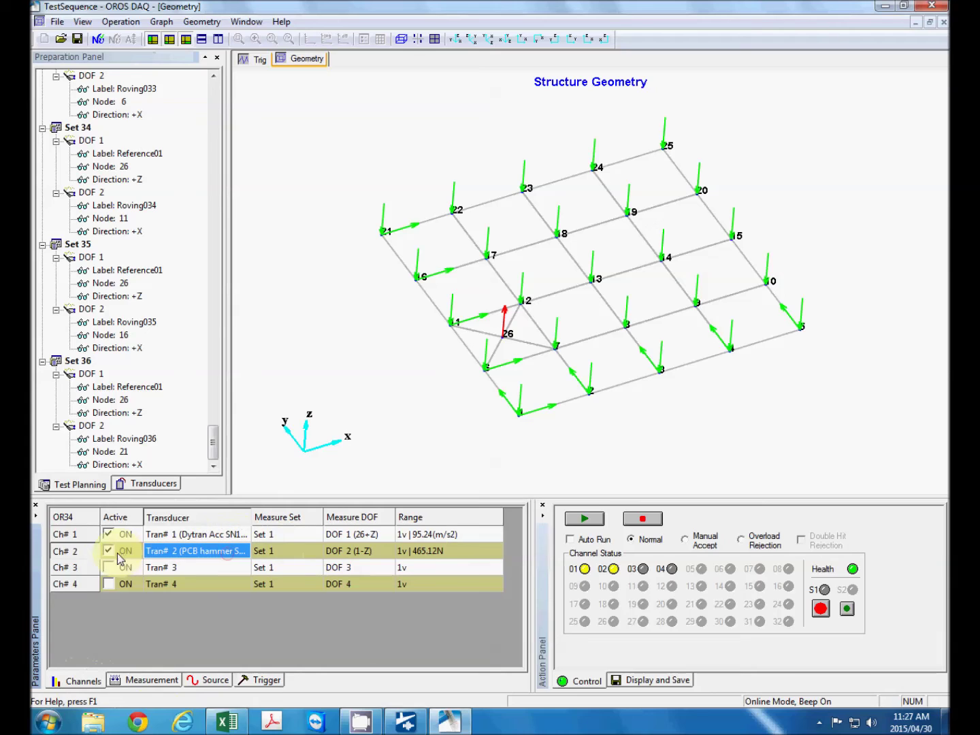
left_click(286, 535)
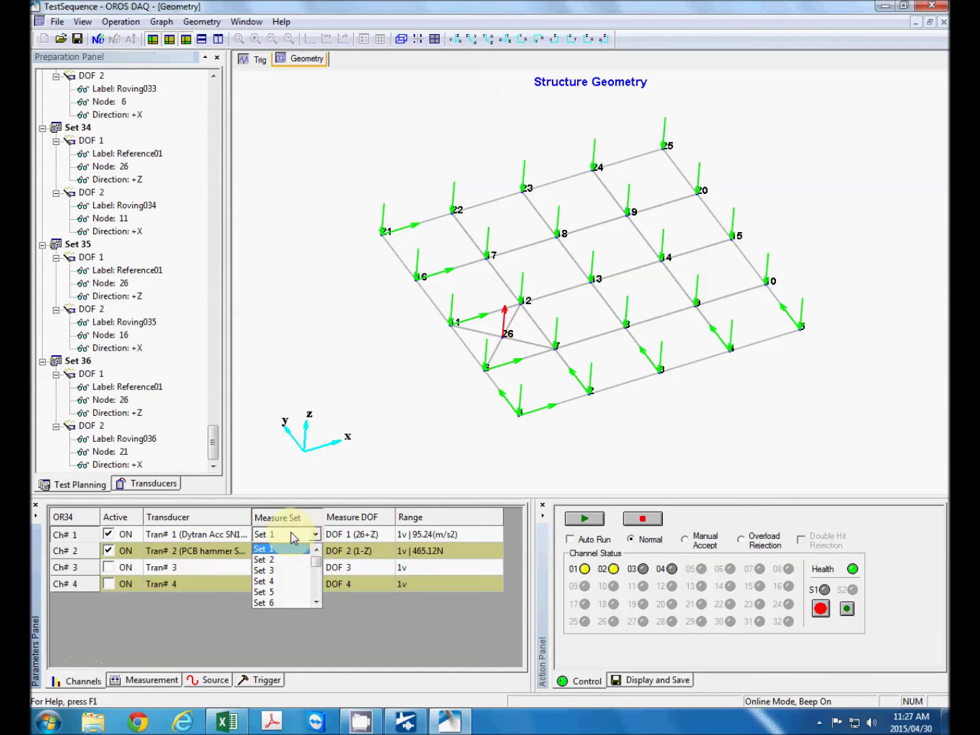
left_click(292, 534)
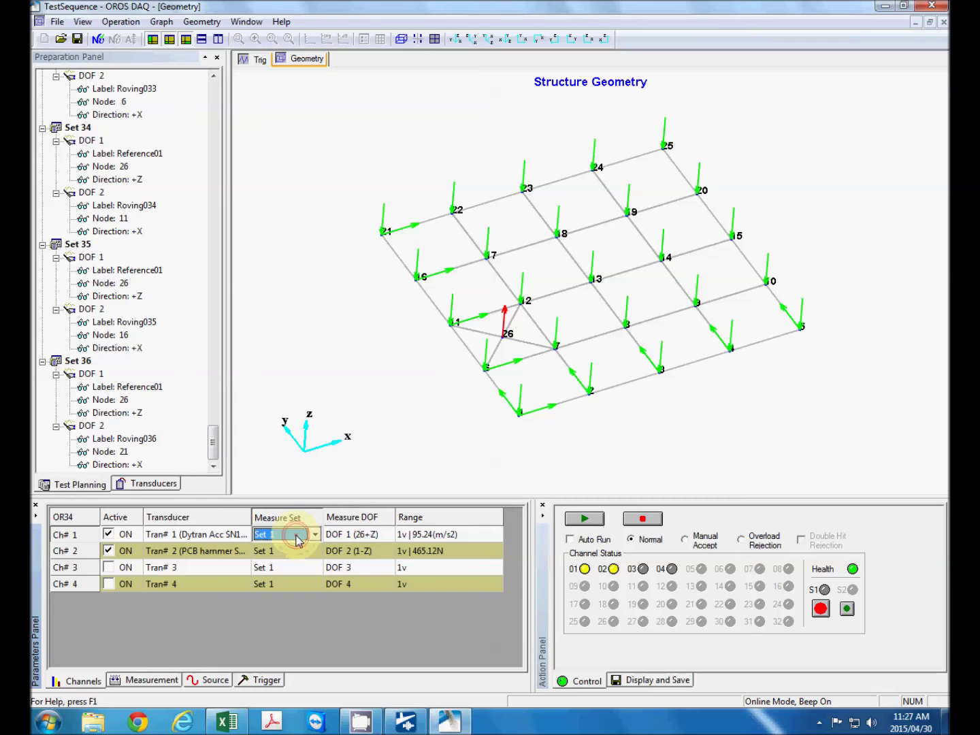
Step: Switch channel 1's Measure Set to Set 2, then Set 4, then back to Set 1
left_click(291, 535)
left_click(285, 560)
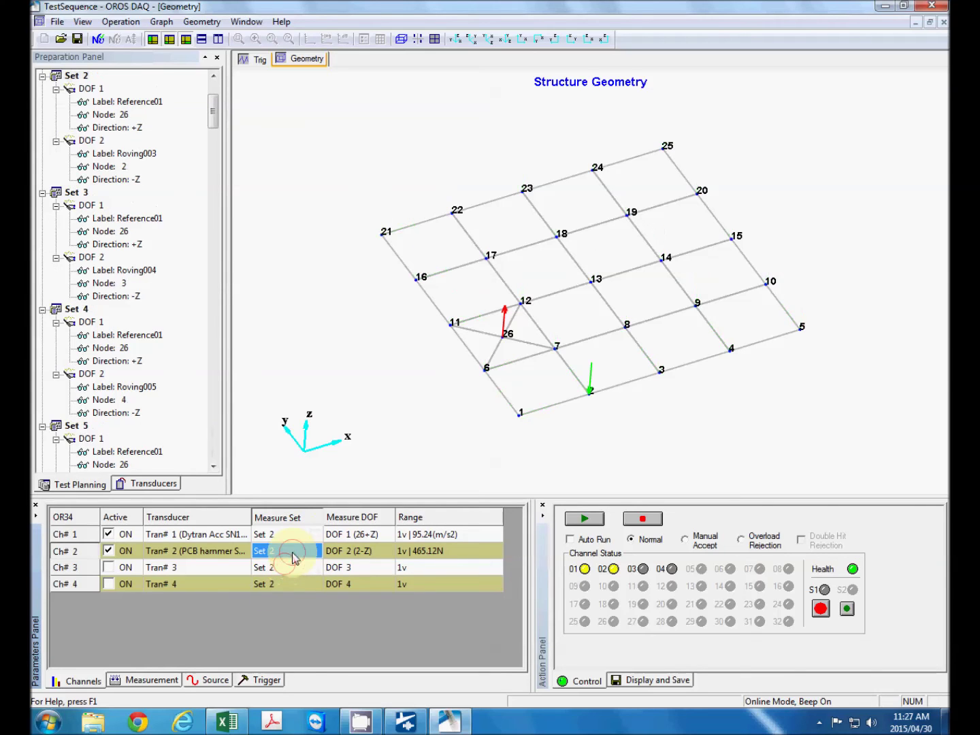
left_click(301, 536)
left_click(274, 575)
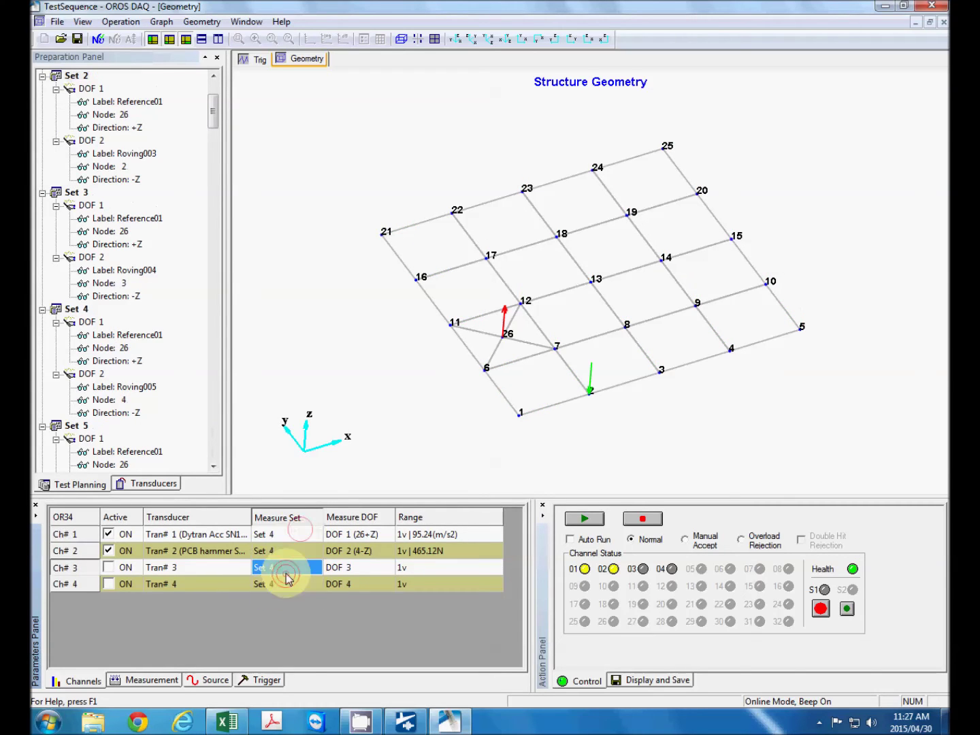
left_click(314, 536)
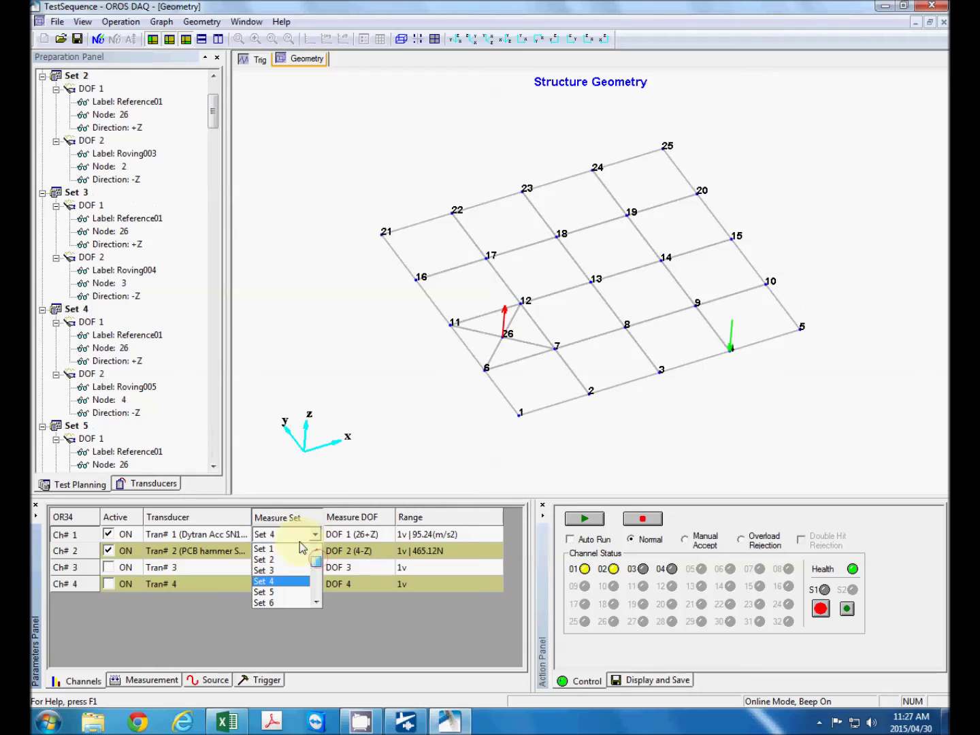
left_click(280, 550)
Step: Set channel 1's range to 1v | 95.243(m/s2) and display the Measurement parameters
left_click(415, 537)
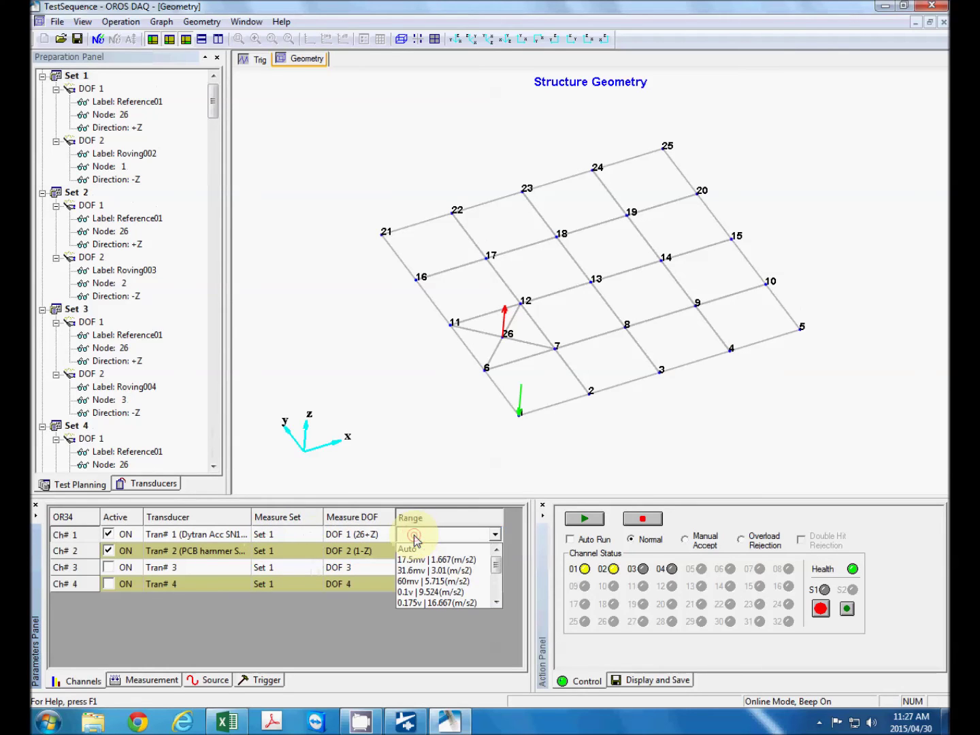
left_click(415, 537)
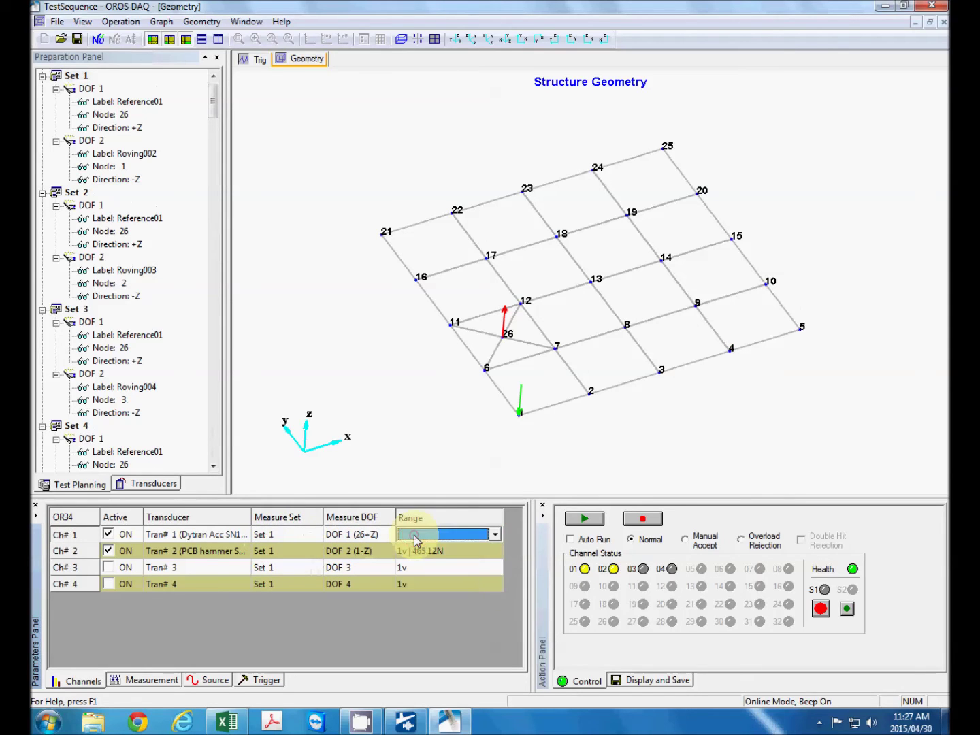
left_click(496, 534)
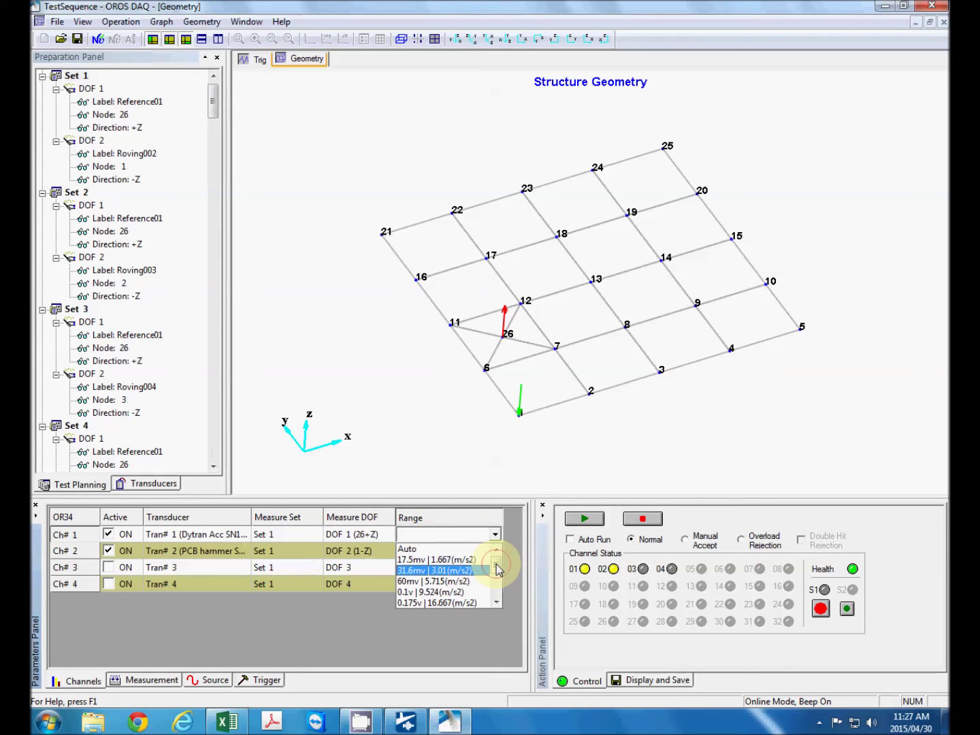
left_click_drag(497, 569, 496, 585)
left_click(438, 582)
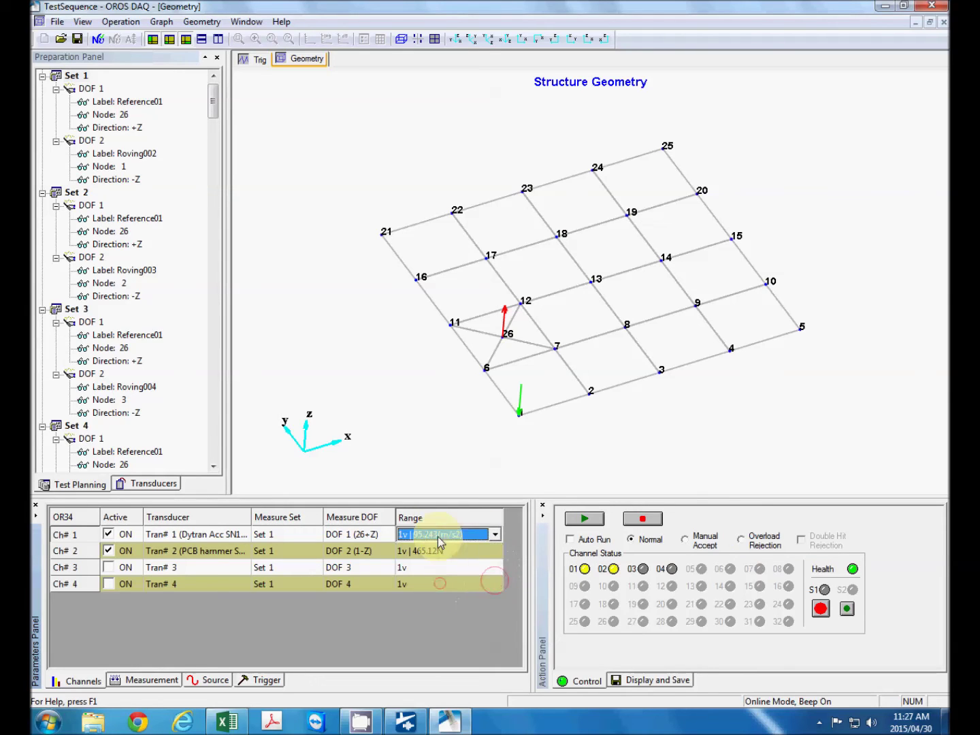
left_click(495, 536)
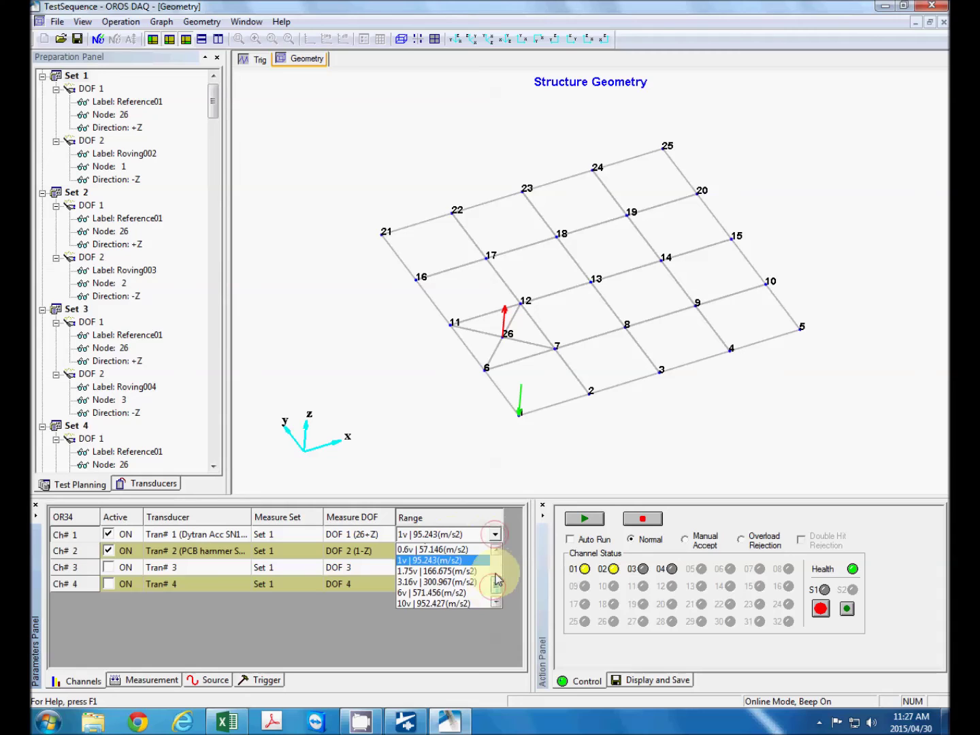
scroll(494, 565, "up", 3)
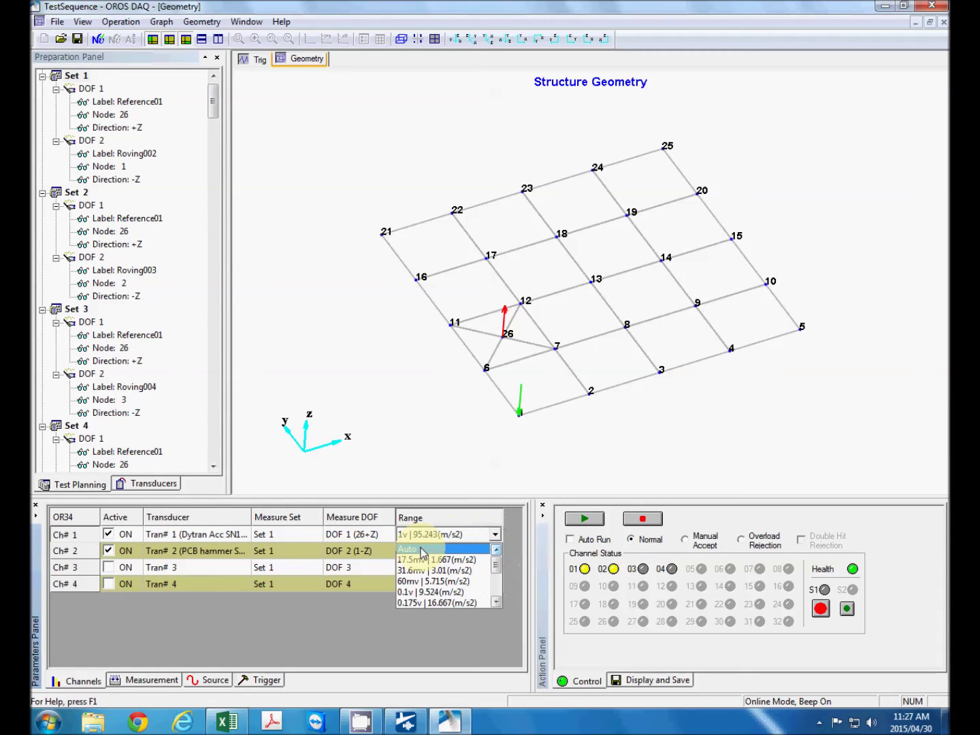
left_click(468, 536)
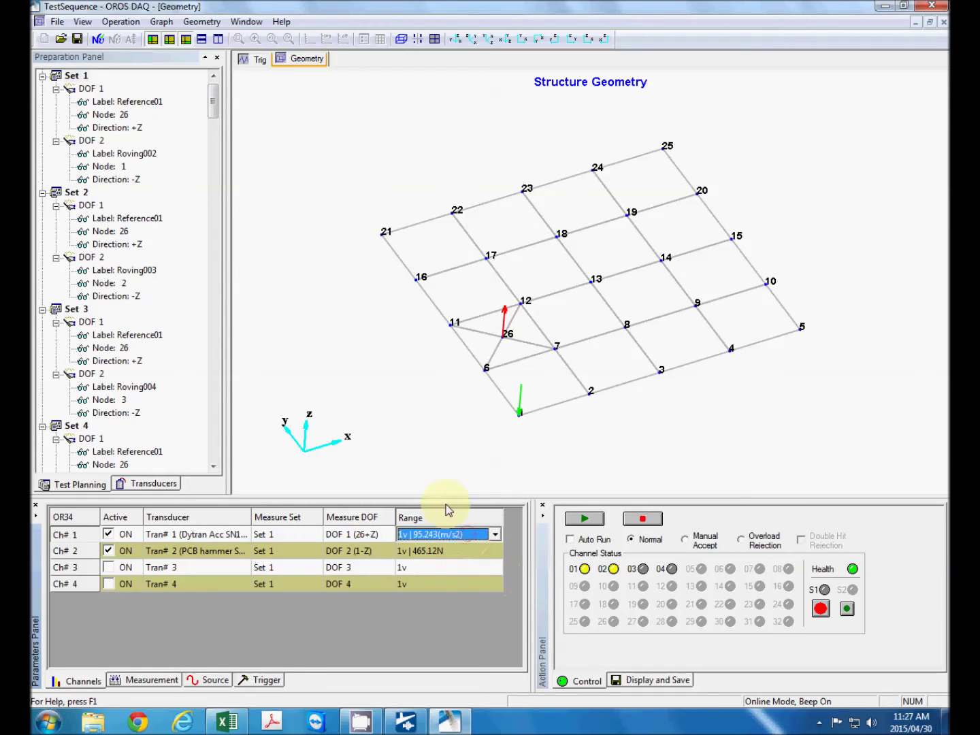
left_click(144, 684)
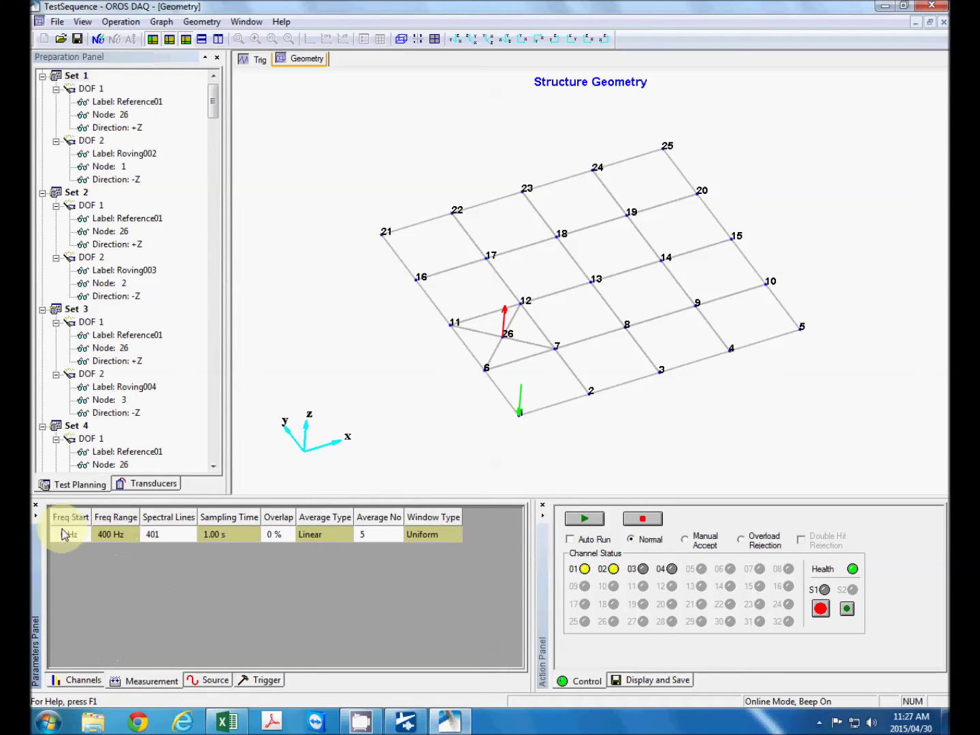
Step: Set the frequency range to 2500 Hz with 6401 spectral lines
left_click(108, 535)
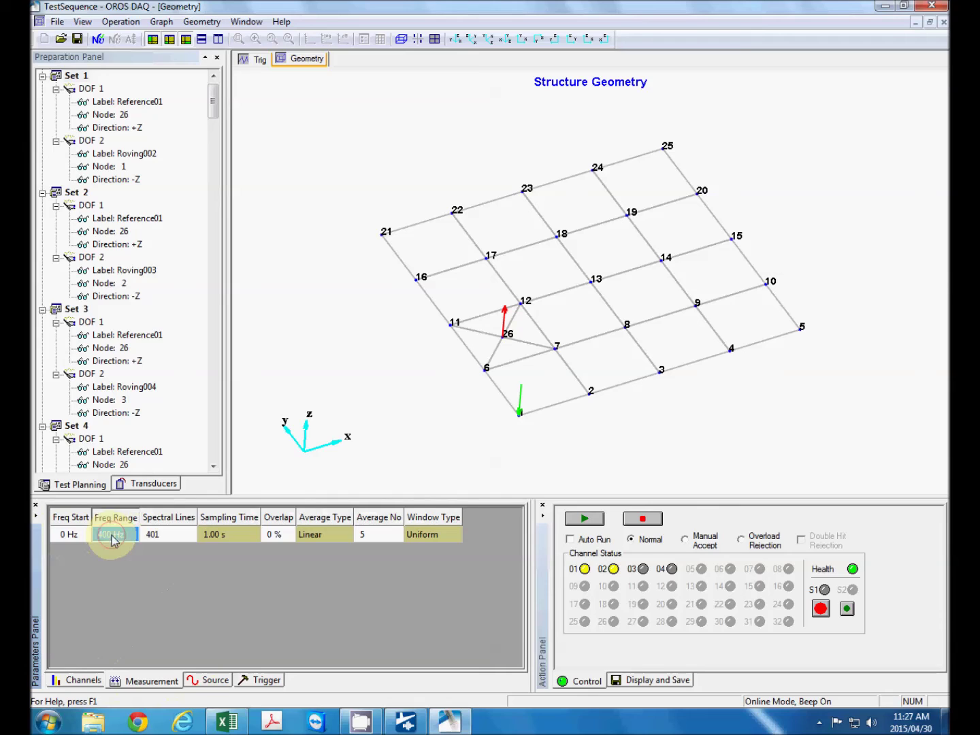
scroll(135, 581, "down", 2)
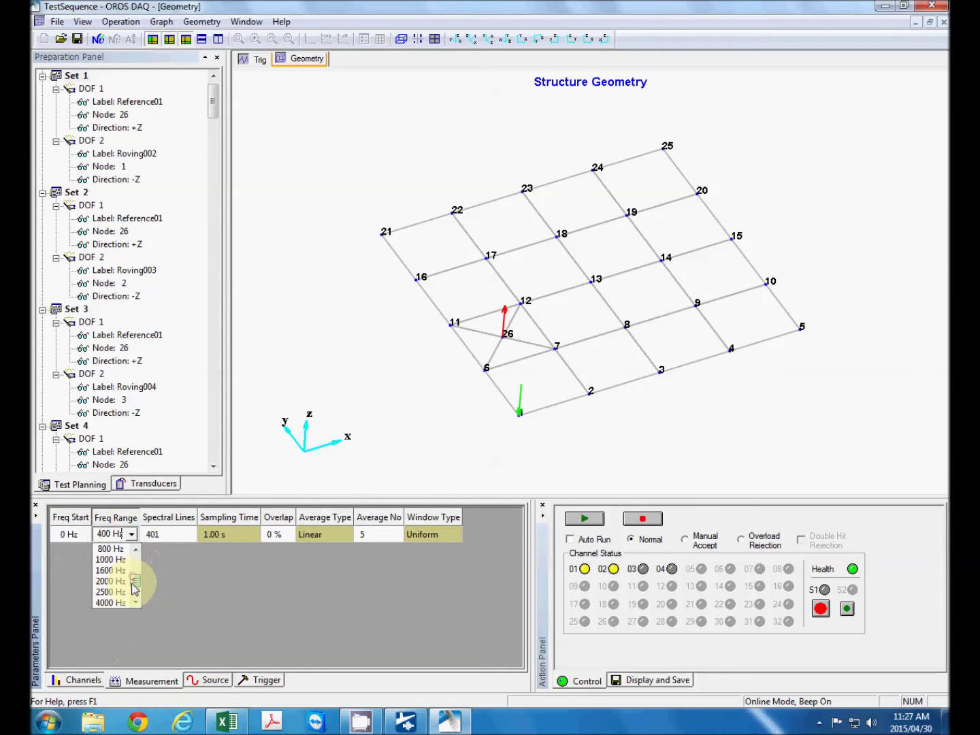
left_click(113, 597)
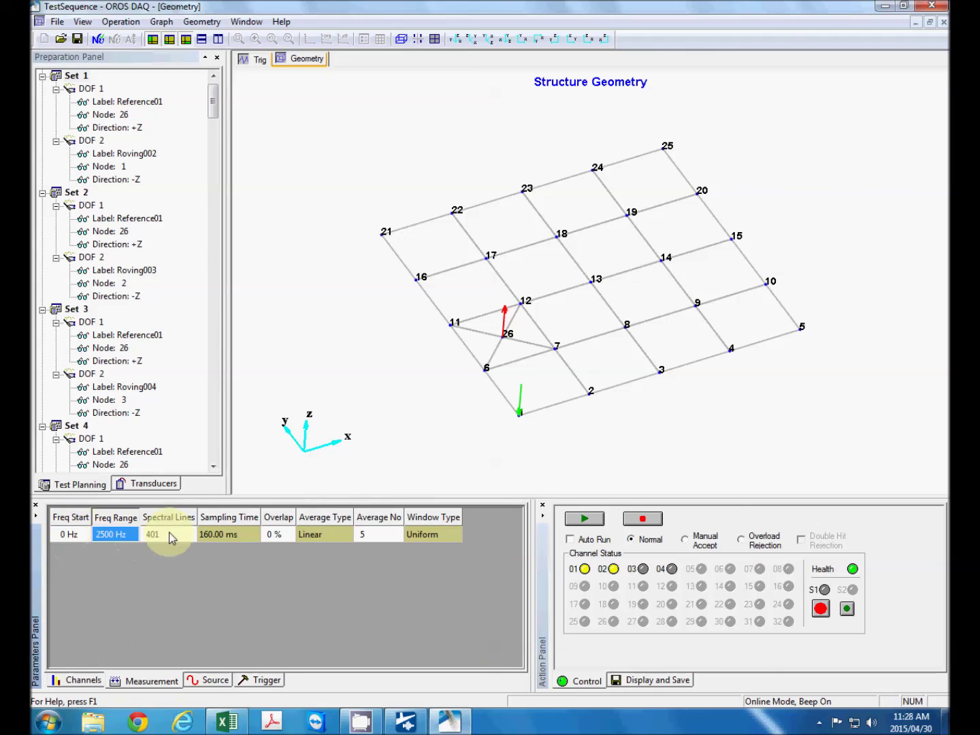
left_click(171, 536)
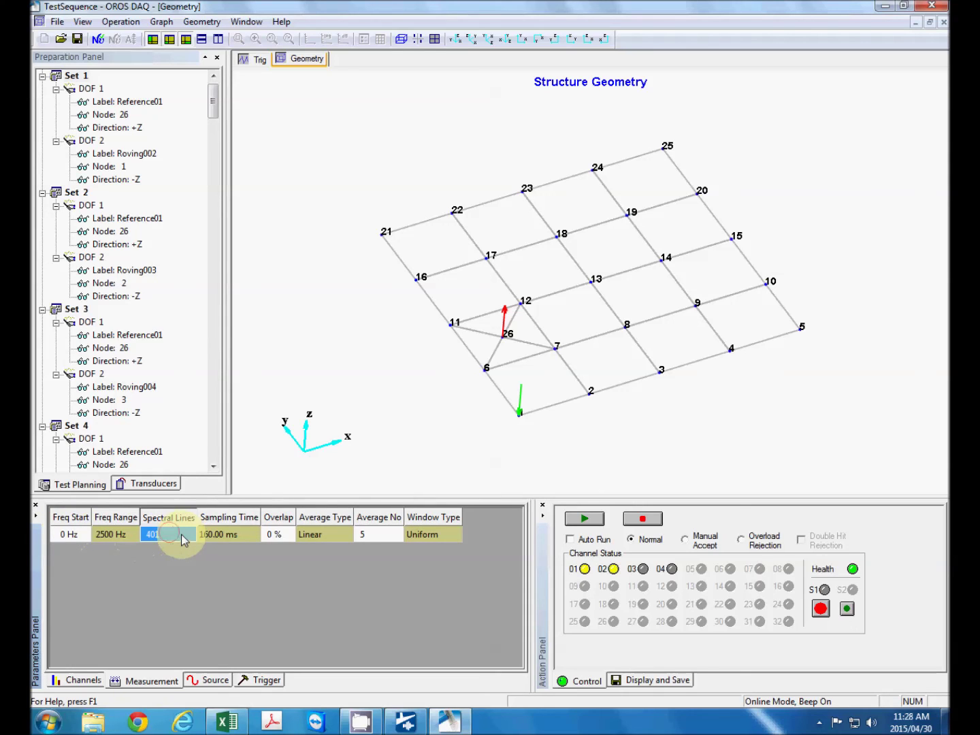
left_click(172, 541)
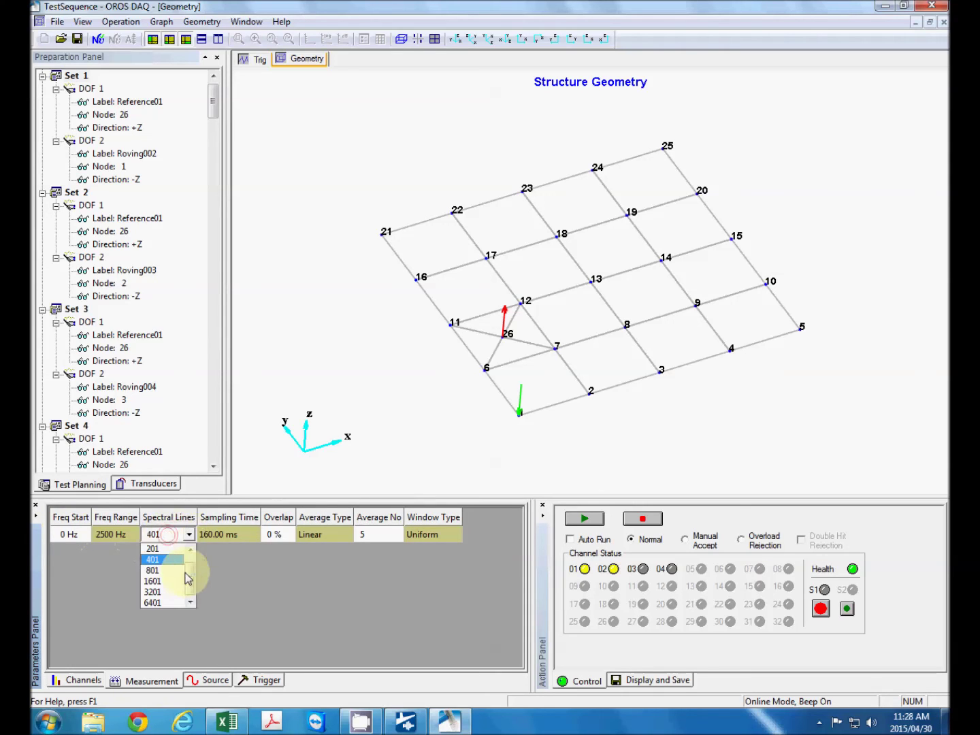
left_click(162, 603)
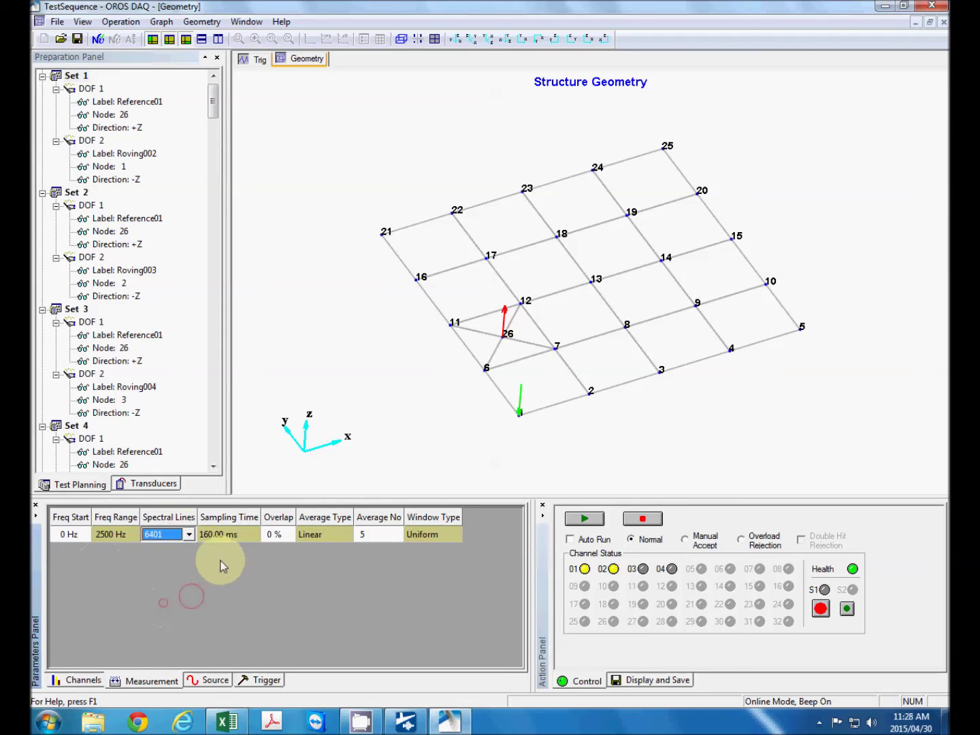
left_click(237, 561)
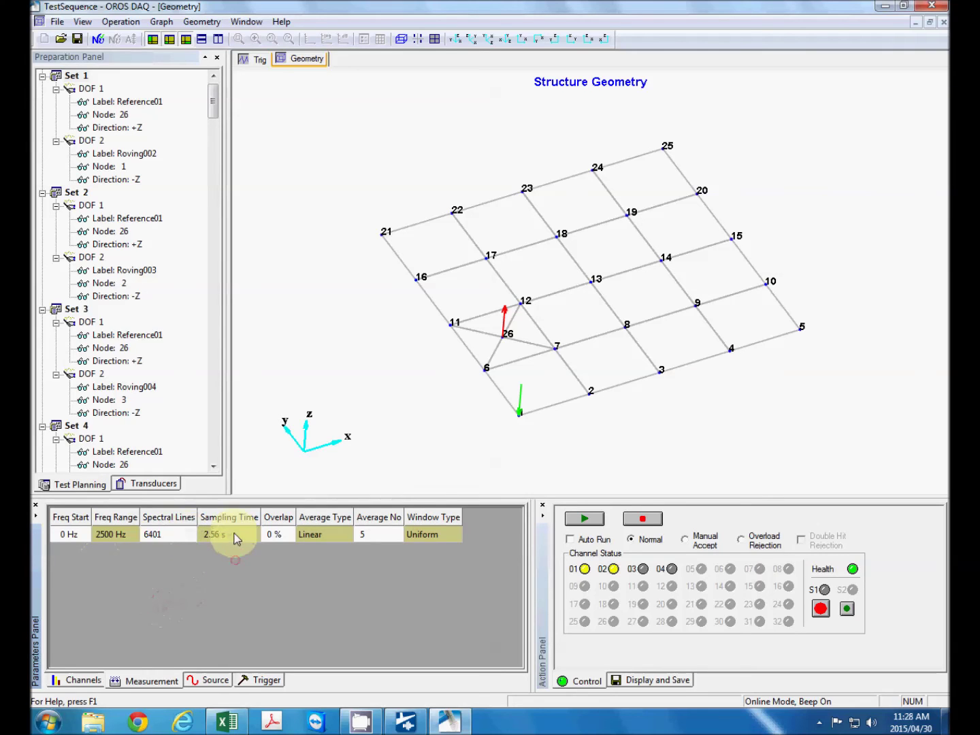
Step: Review sampling time, overlap and averaging, then choose the Force/Exp. window type
left_click(240, 536)
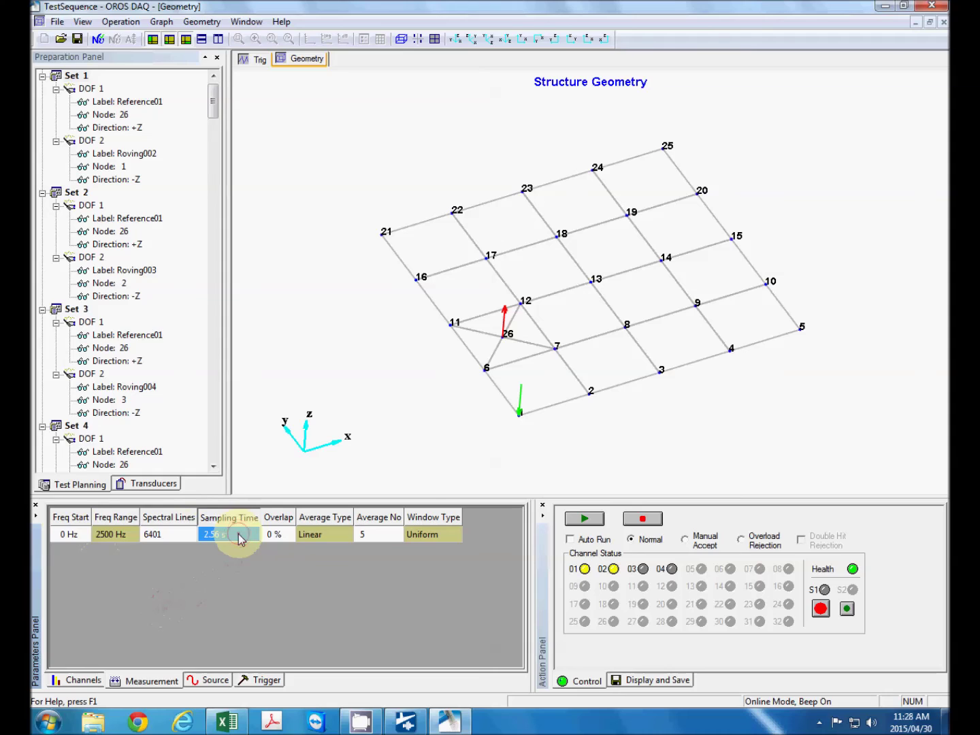
left_click(212, 531)
left_click(279, 535)
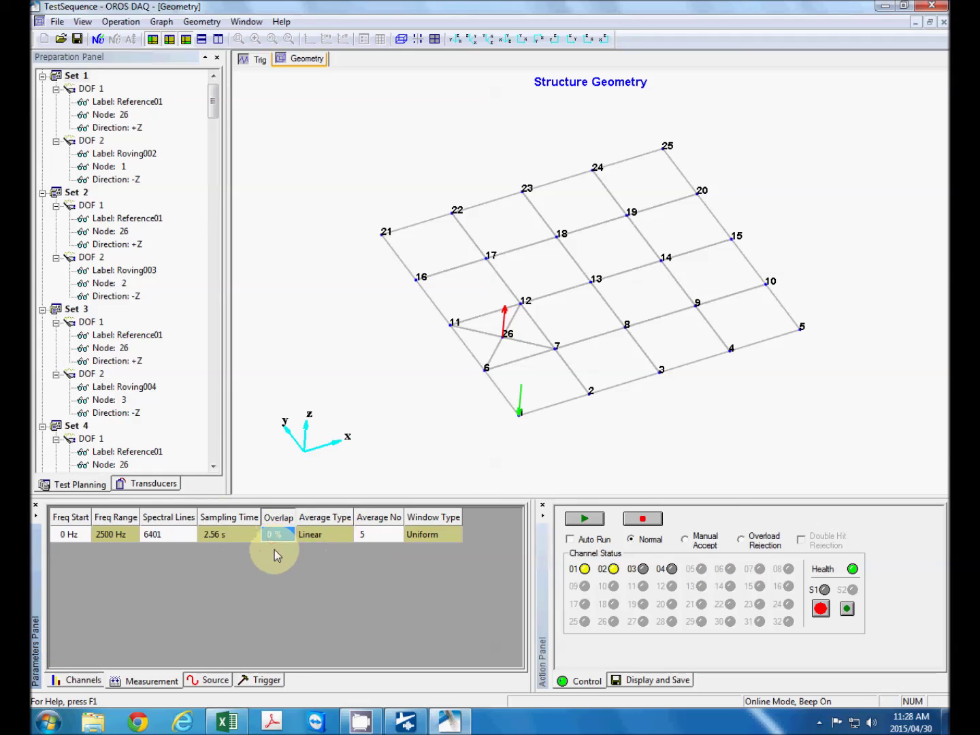
left_click(324, 536)
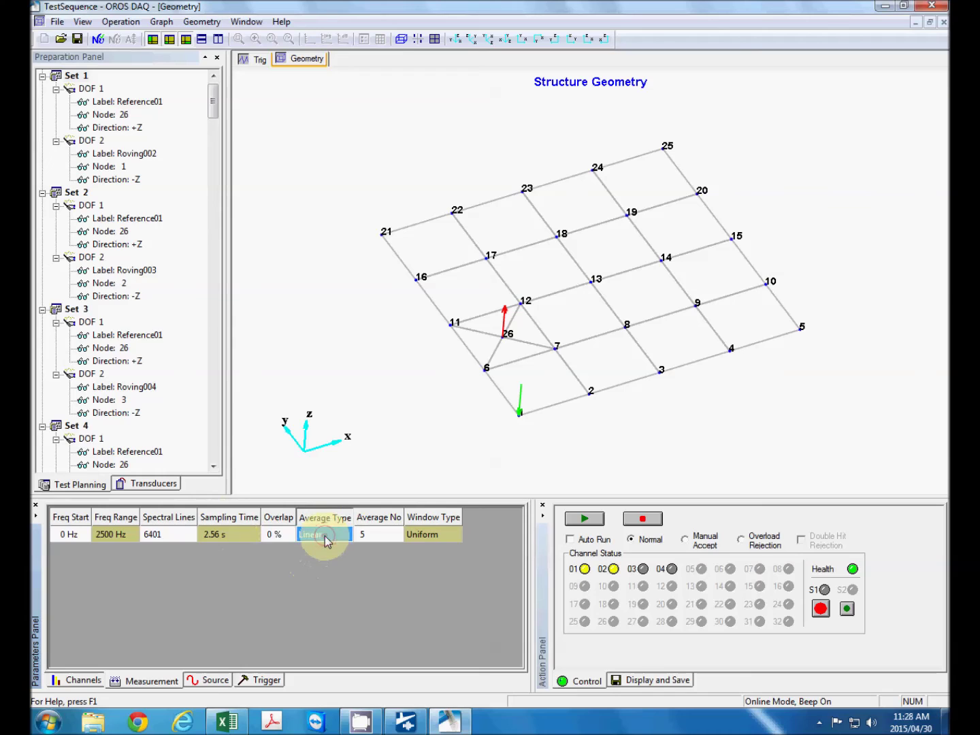
left_click(373, 538)
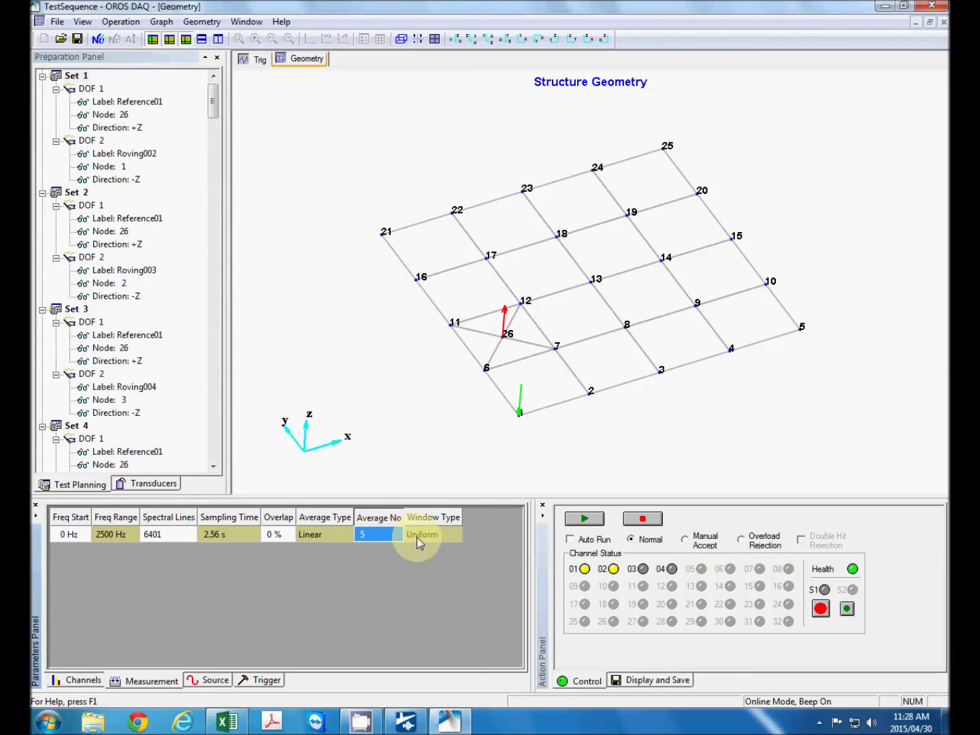
left_click(433, 537)
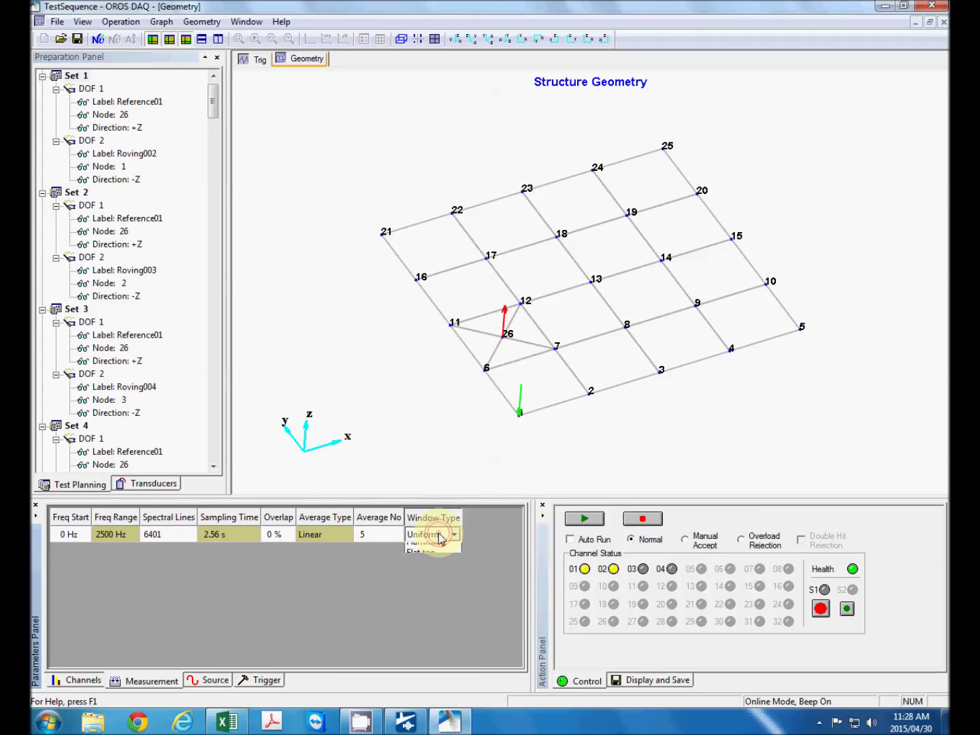
left_click(439, 536)
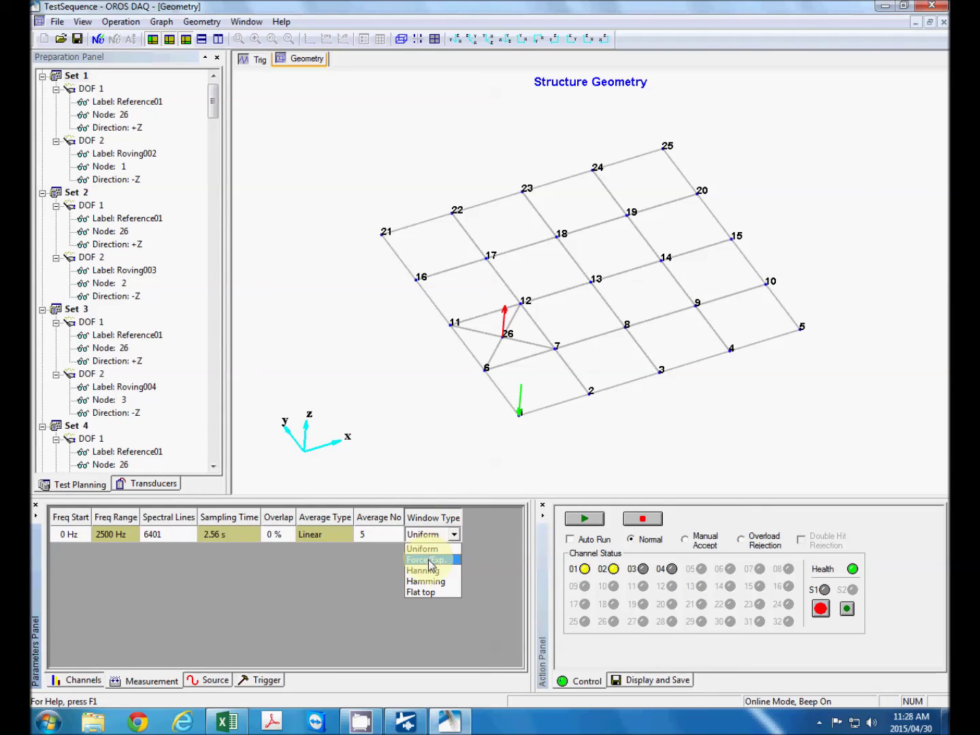
left_click(431, 562)
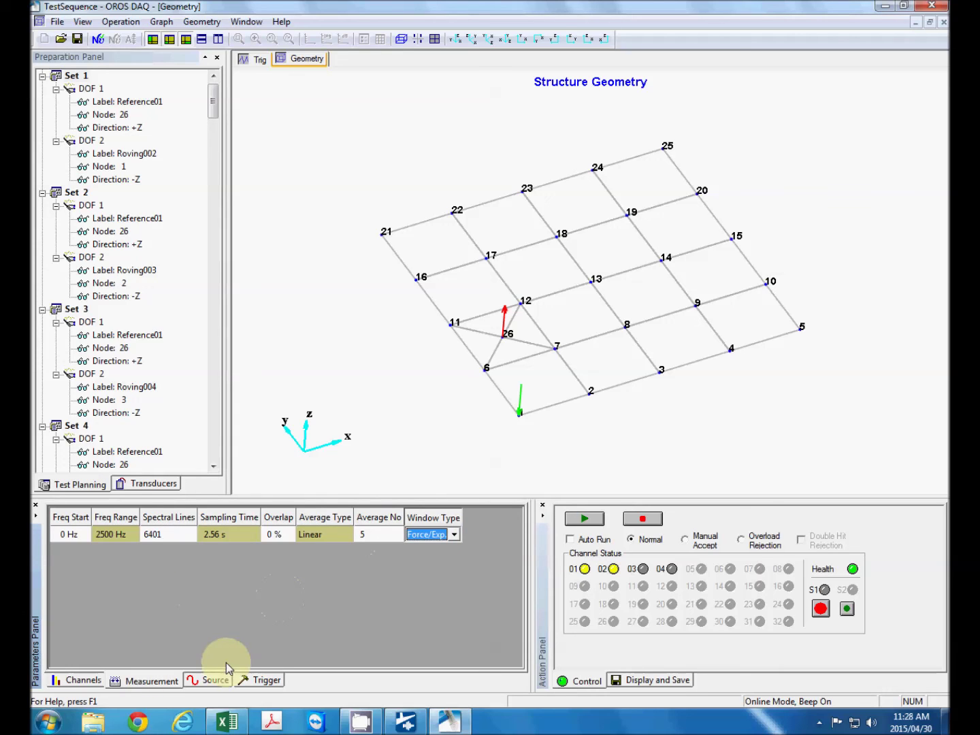
left_click(205, 680)
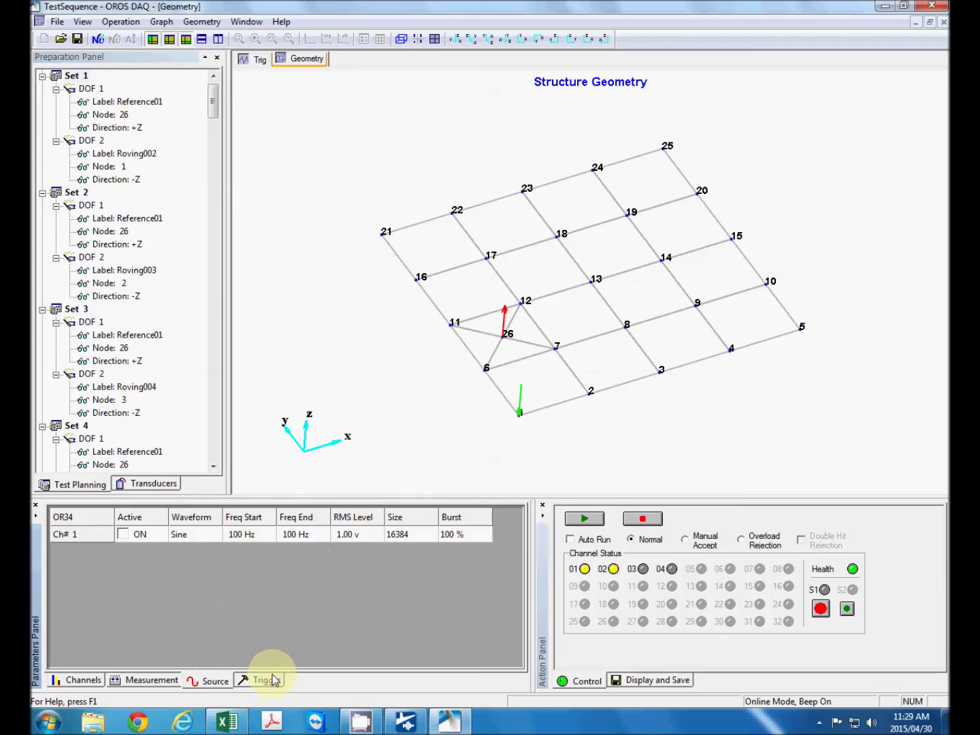
Step: Inspect source channel 1's Sine waveform, Active setting and 100 Hz start frequency
left_click(200, 540)
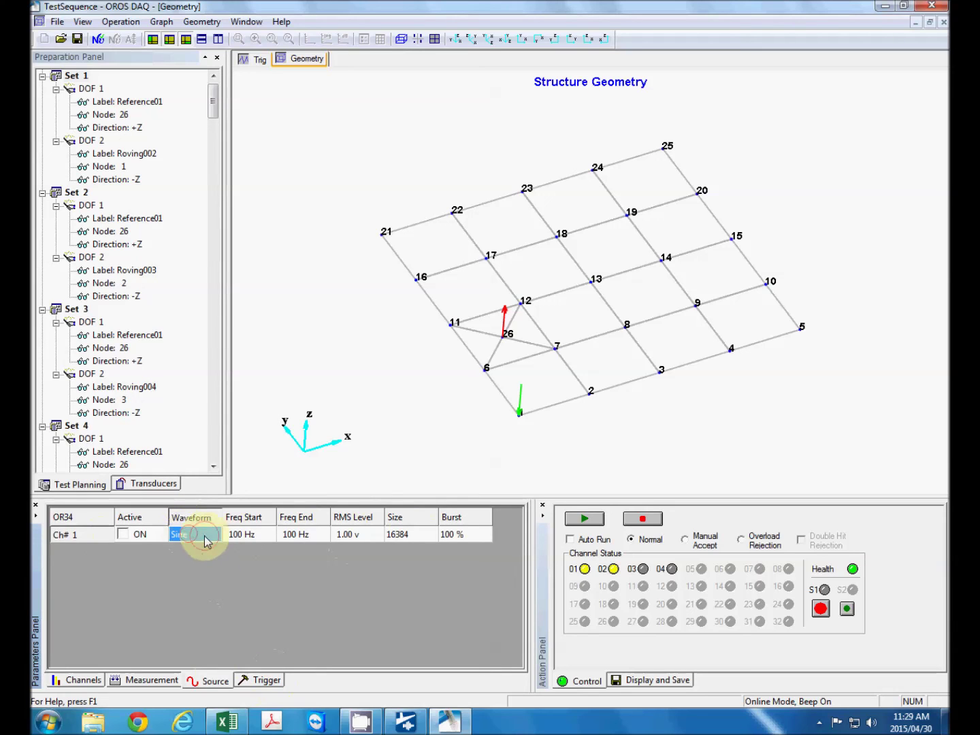
left_click(202, 541)
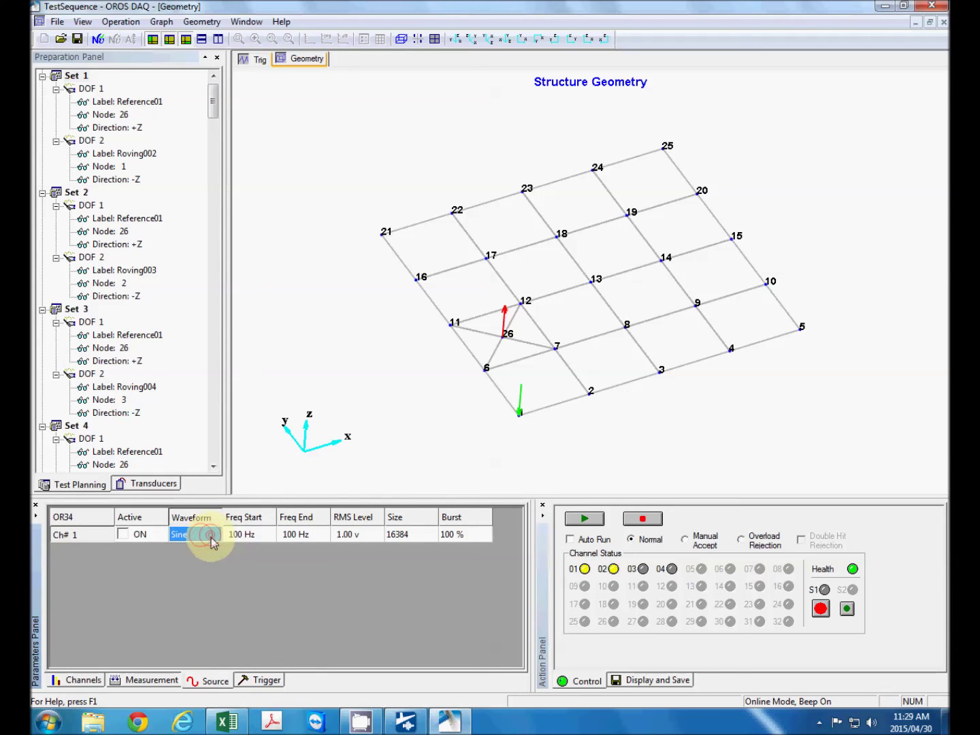
left_click(199, 534)
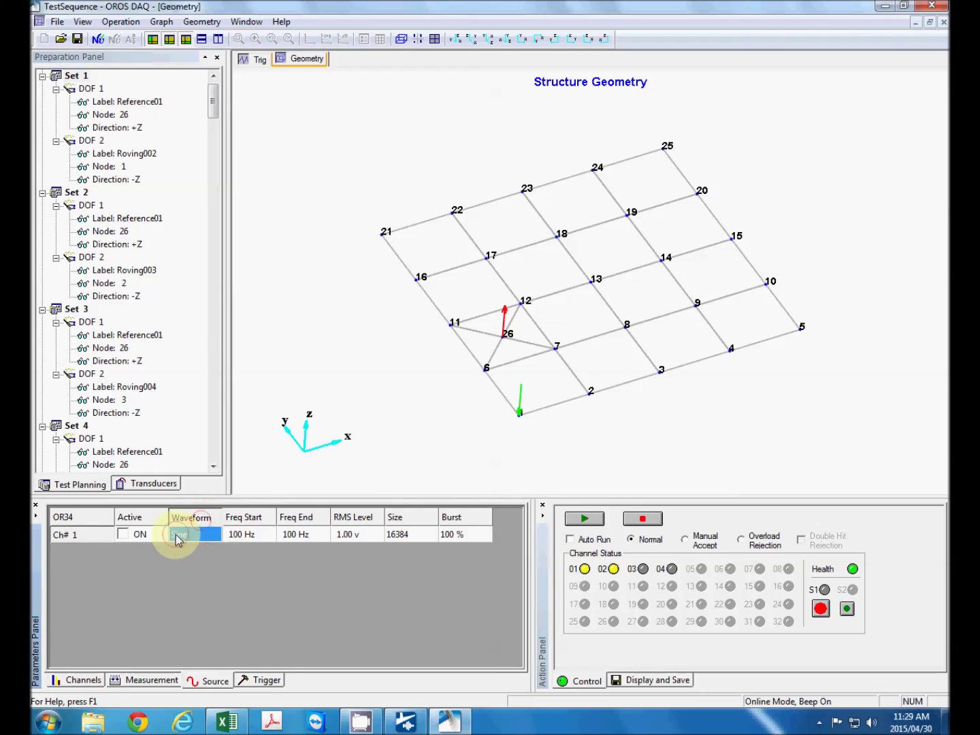
left_click(135, 535)
left_click(197, 535)
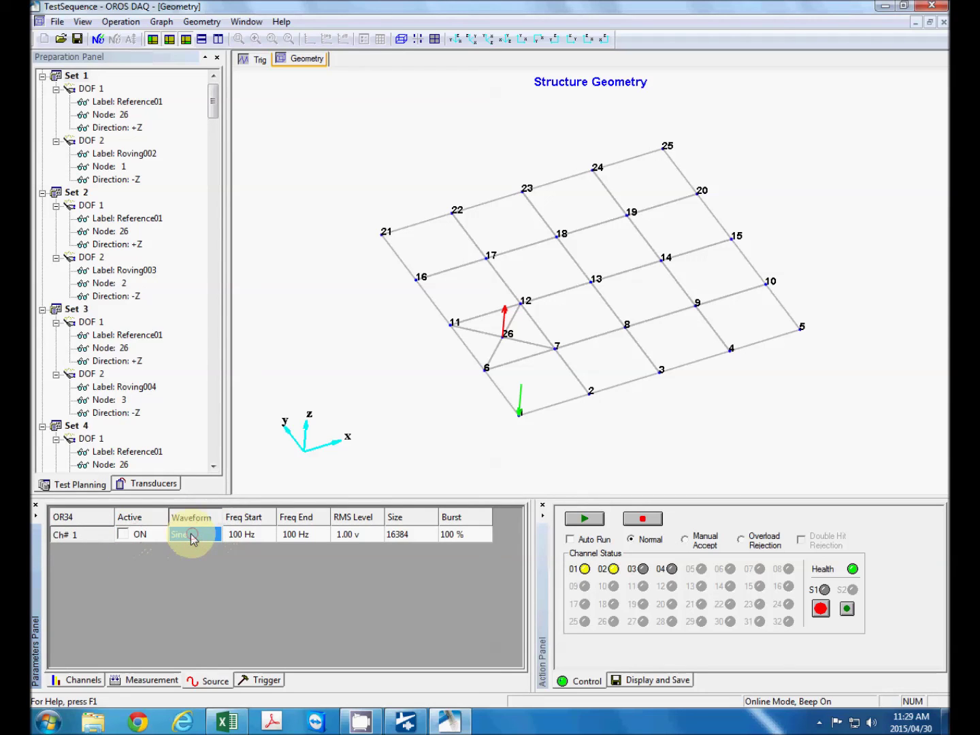
left_click(247, 538)
Step: Activate source channel 1, keep Sine in the waveform list, then deactivate it again
left_click(133, 537)
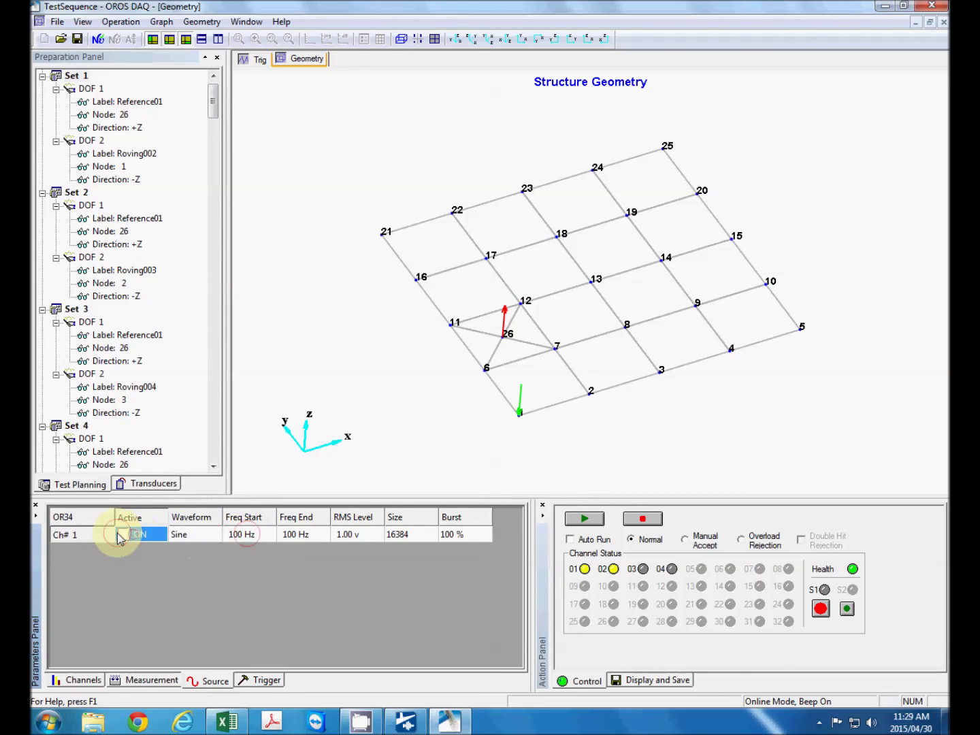
left_click(122, 534)
left_click(194, 538)
left_click(201, 537)
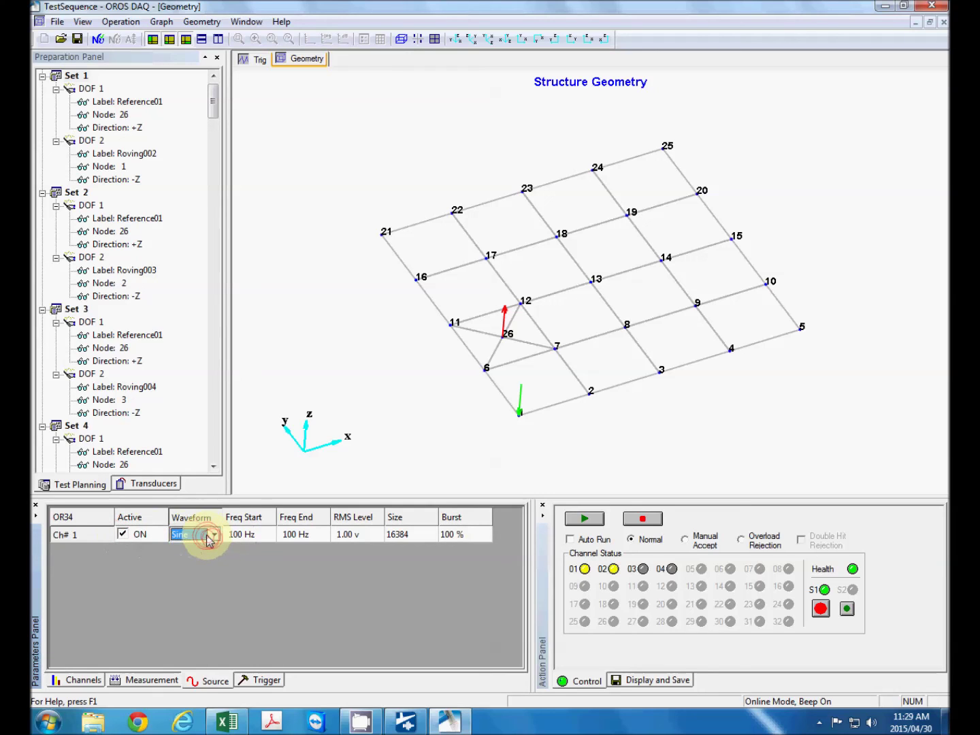
left_click(212, 535)
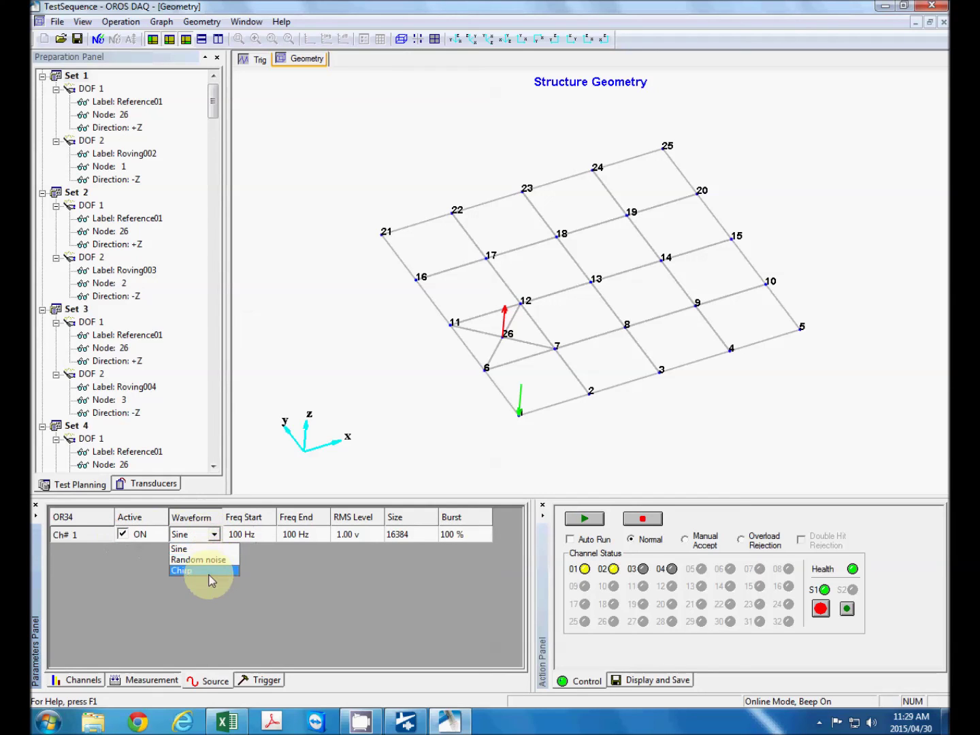
left_click(140, 561)
left_click(123, 535)
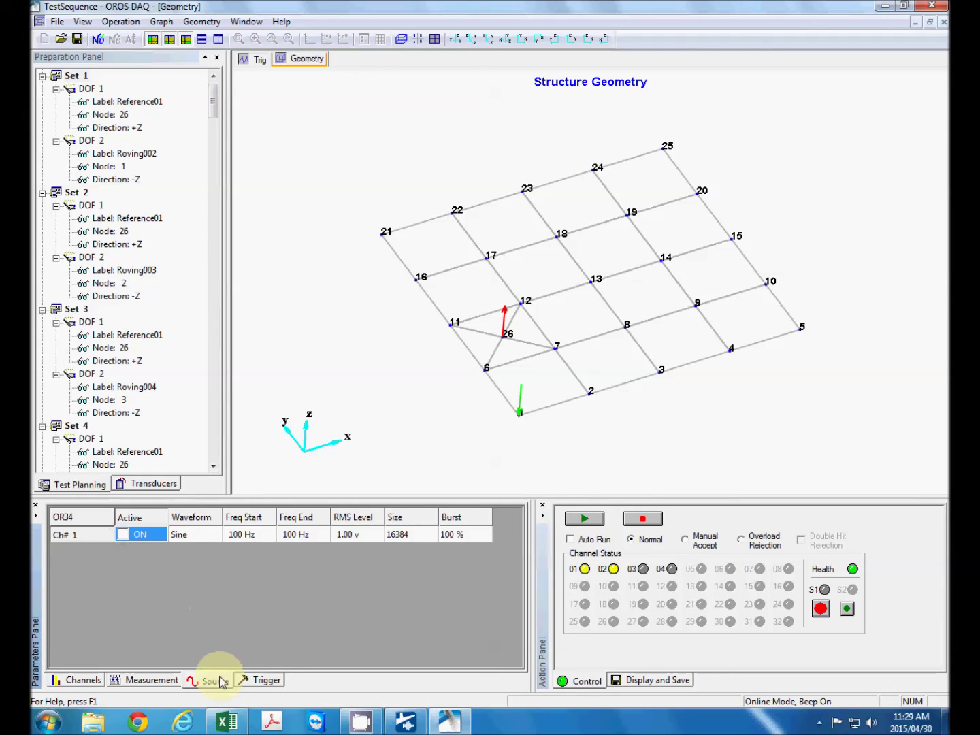
Step: Bring up the trigger settings and confirm a 20 % trigger level
left_click(262, 682)
left_click(263, 535)
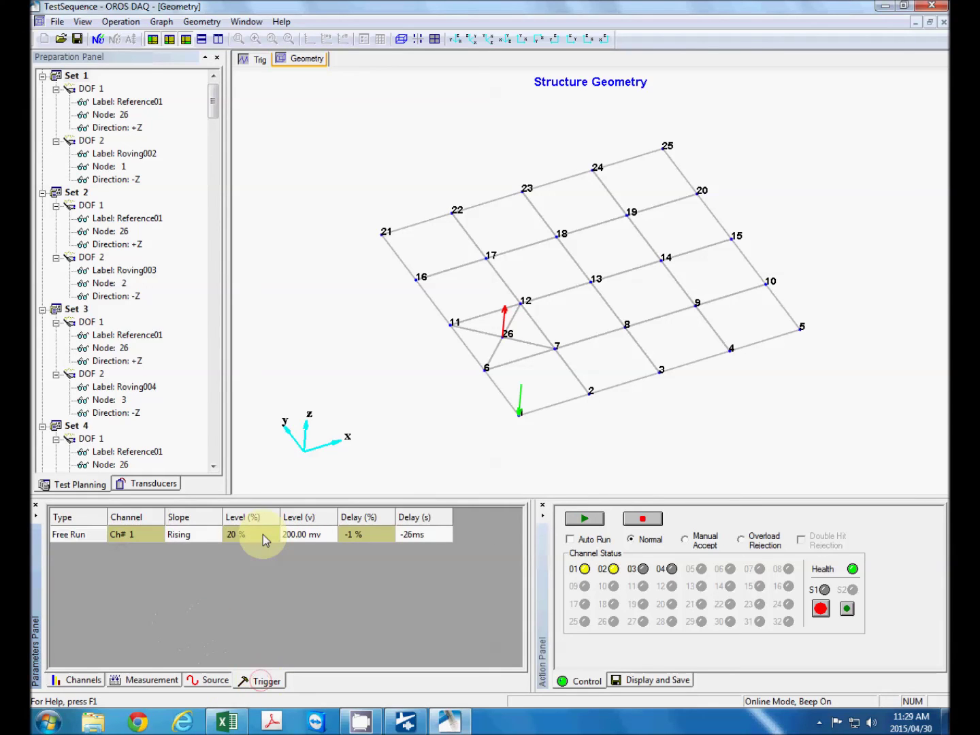
left_click(226, 659)
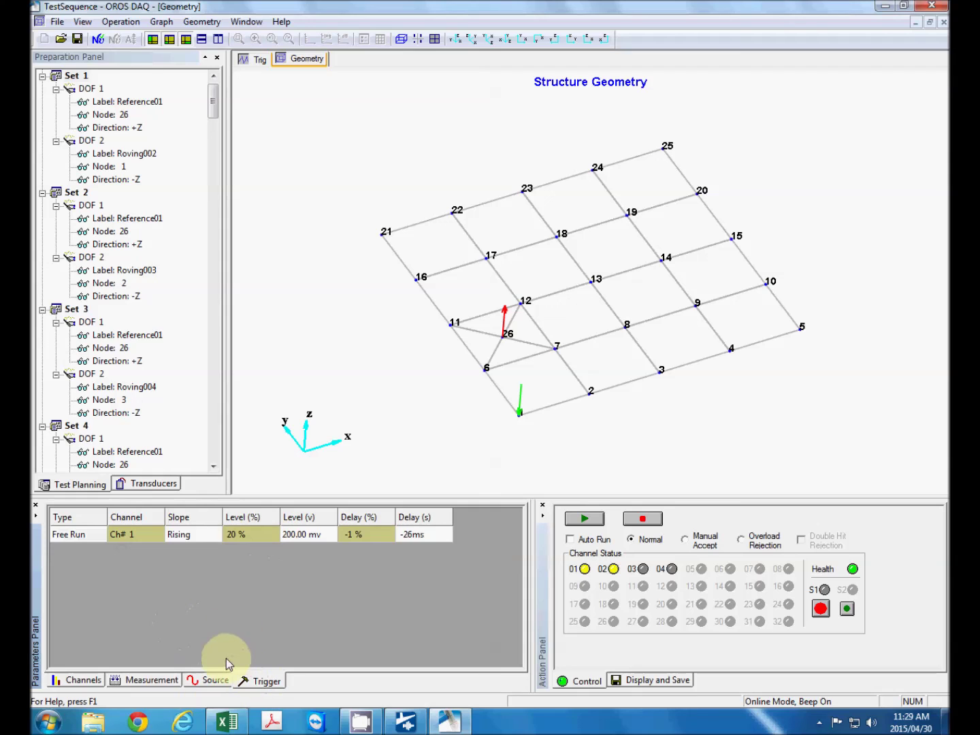
Step: Set the trigger type to Input with Ch# 2 as the trigger channel
left_click(66, 536)
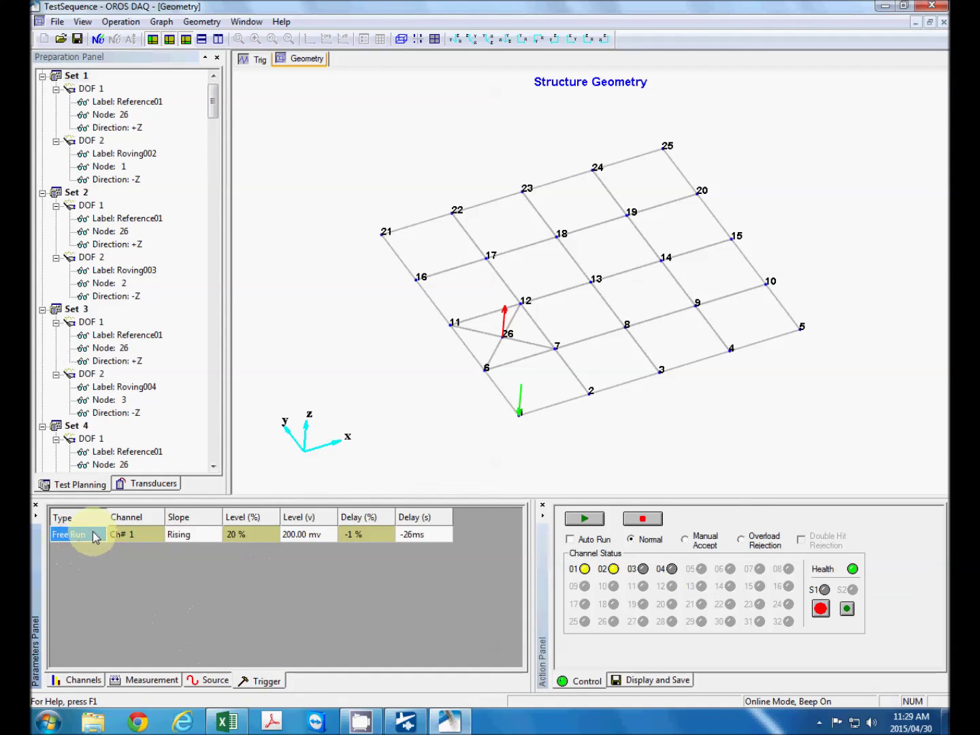
left_click(98, 536)
left_click(99, 537)
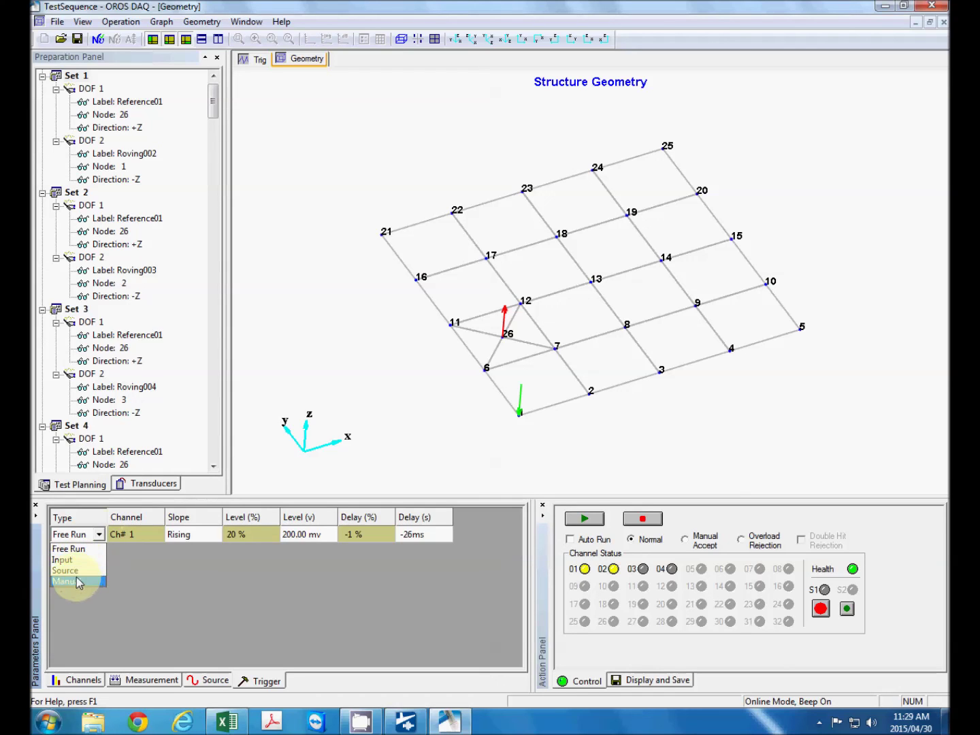
left_click(77, 559)
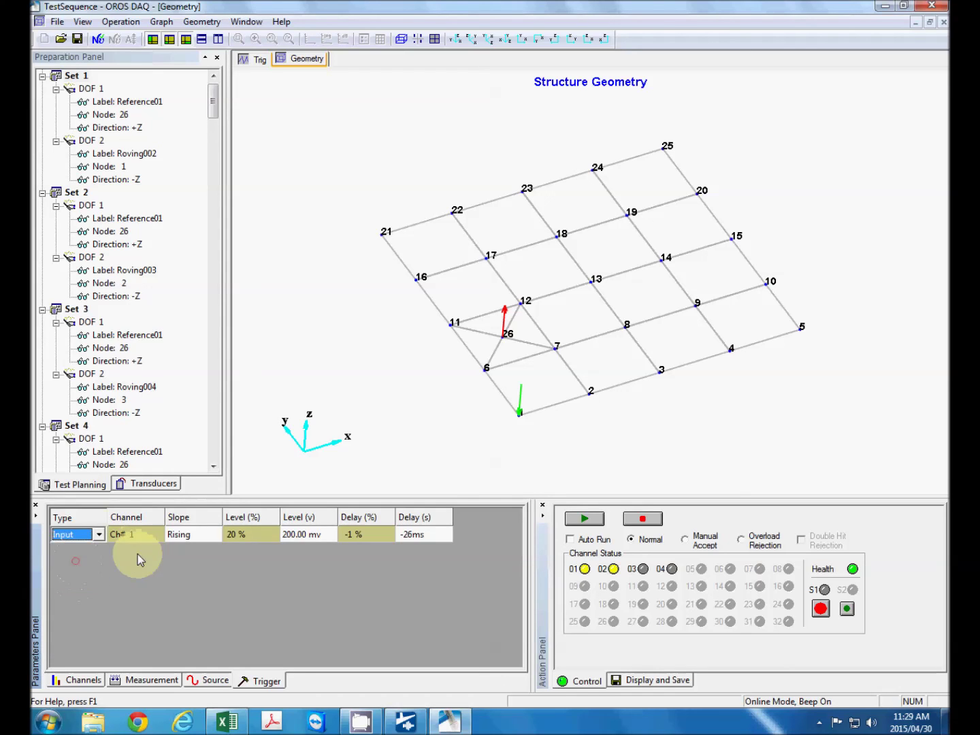
left_click(137, 536)
left_click(156, 536)
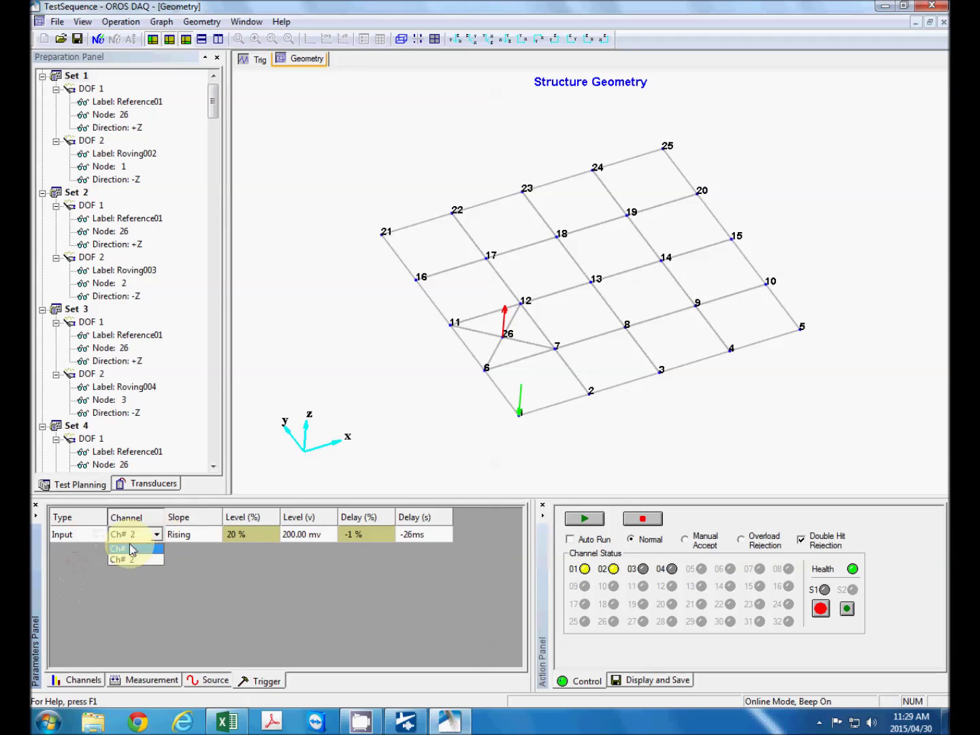
left_click(133, 561)
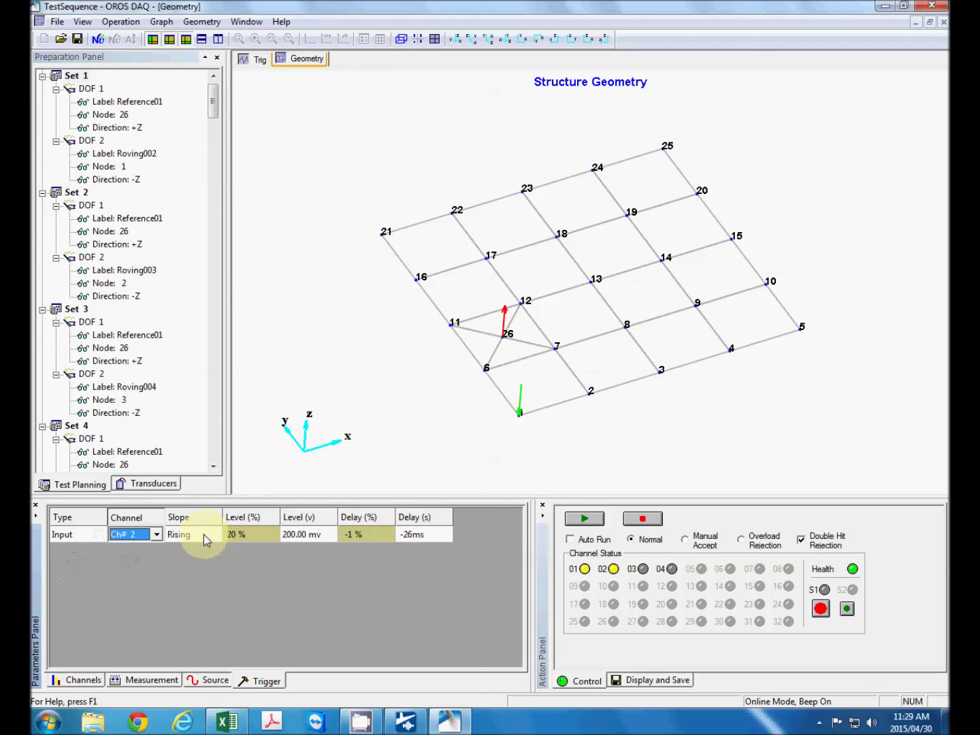
Step: Check the rising slope, 20 % (200.00 mV) level and -1 % (-26 ms) delay
left_click(204, 535)
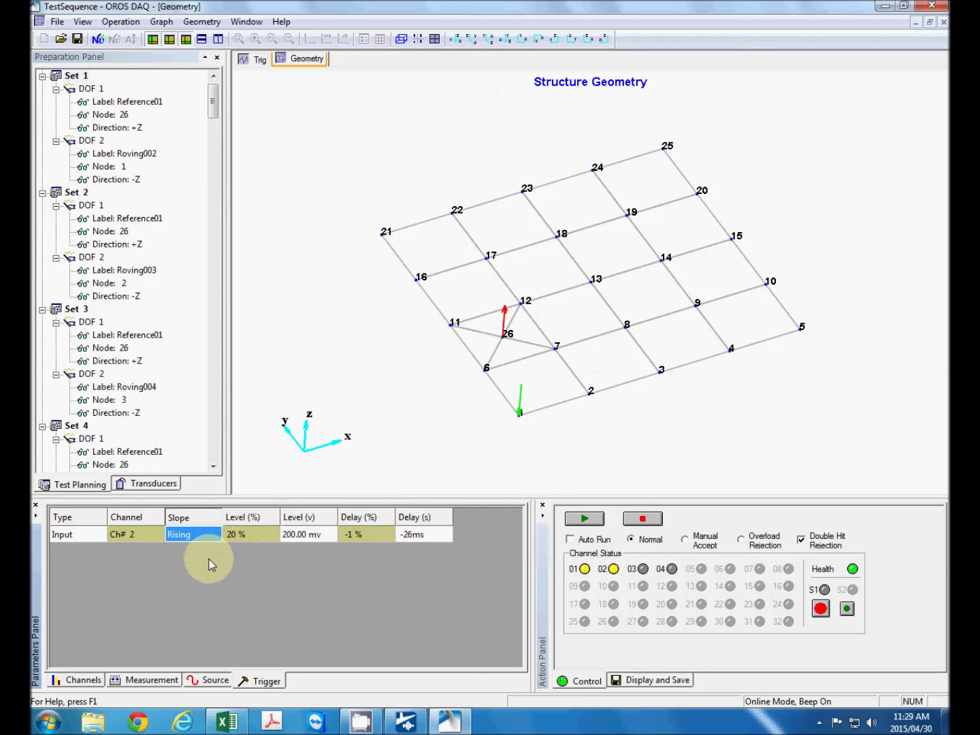
left_click(235, 548)
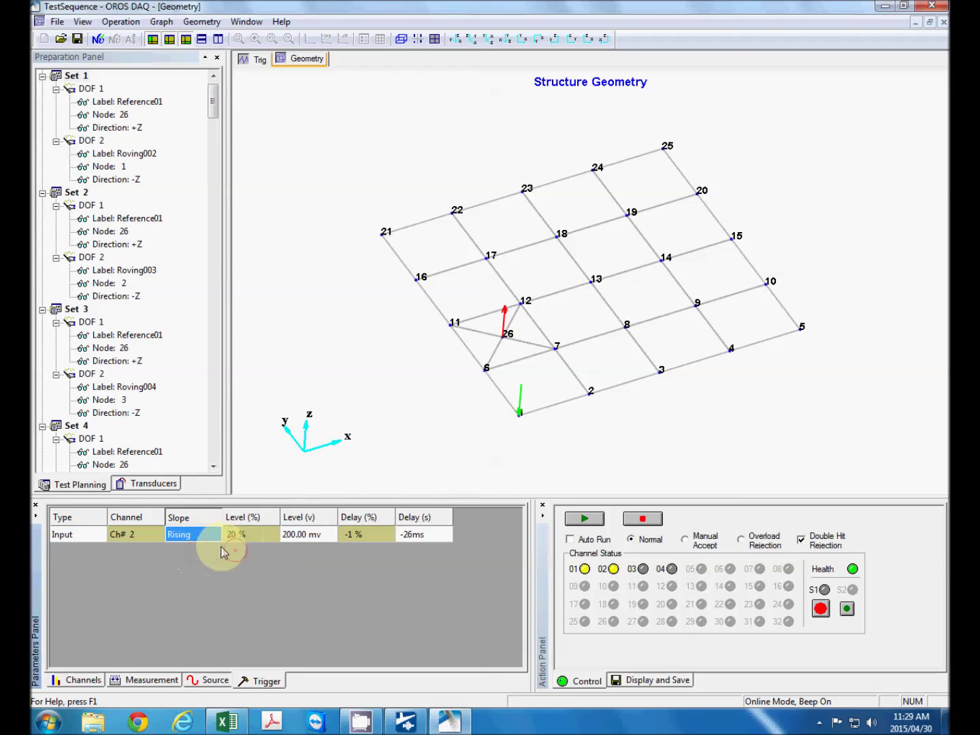
left_click(254, 534)
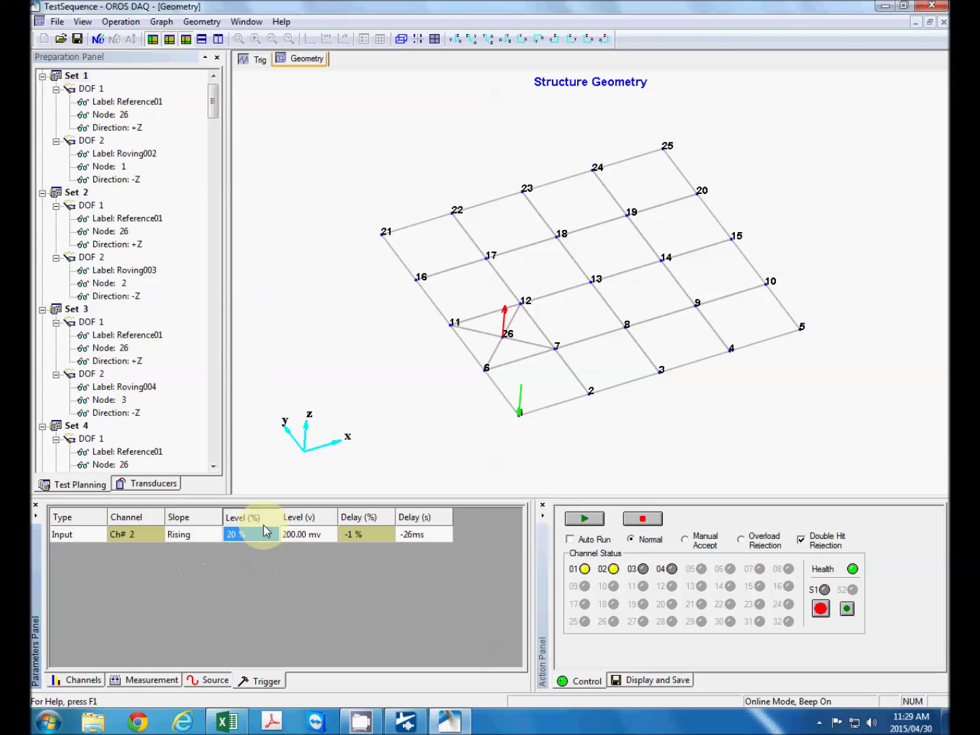
left_click(307, 536)
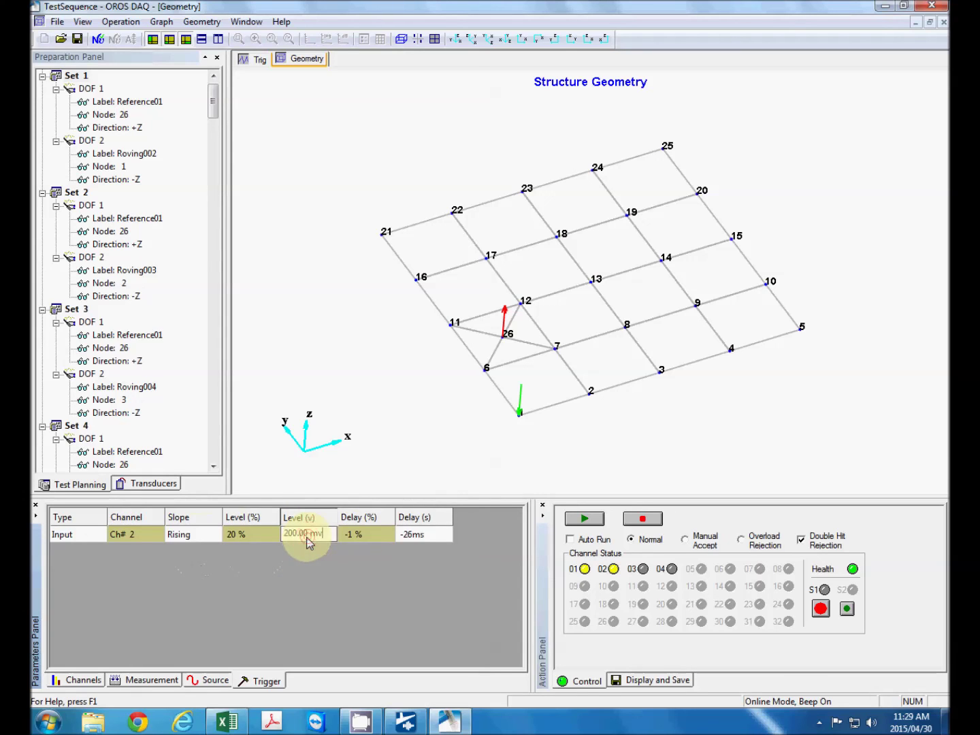
left_click(361, 535)
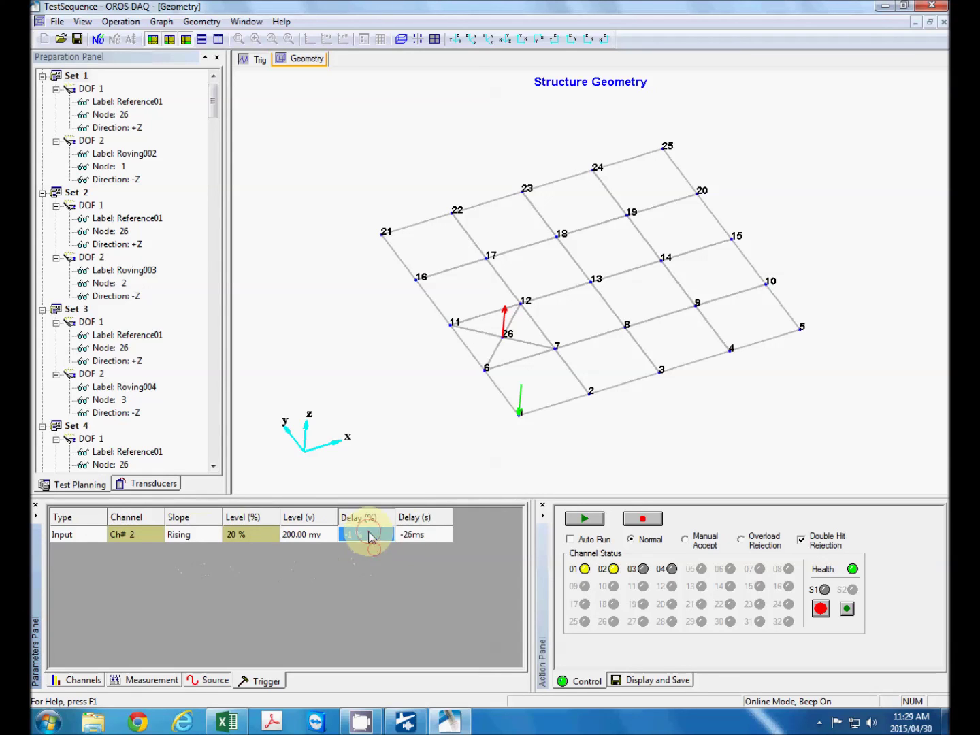
left_click(405, 536)
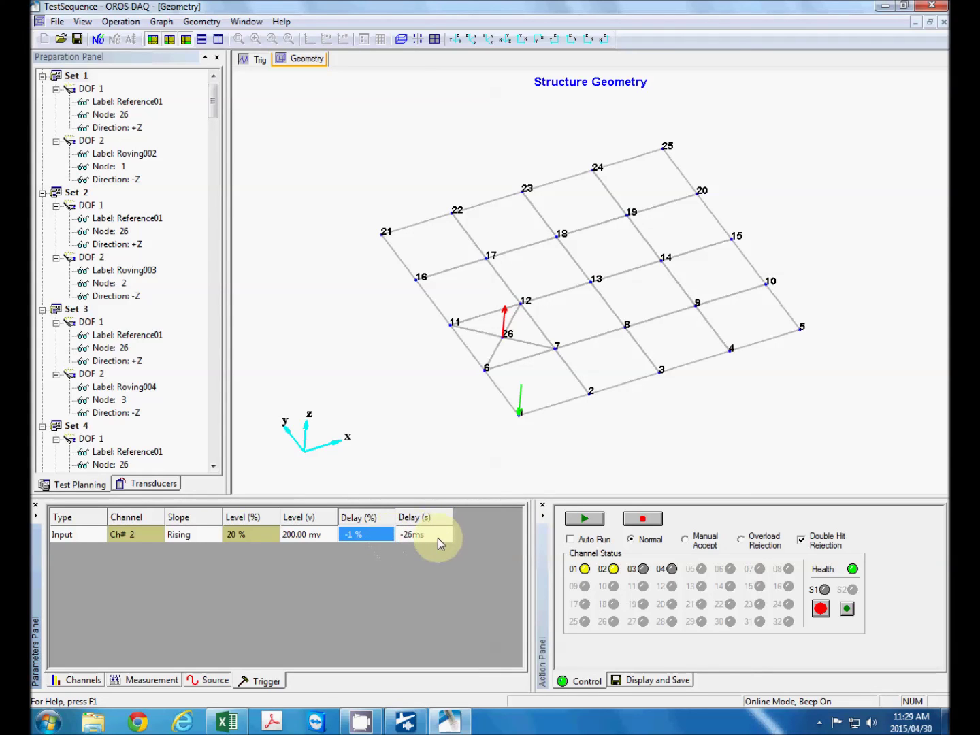
left_click(456, 575)
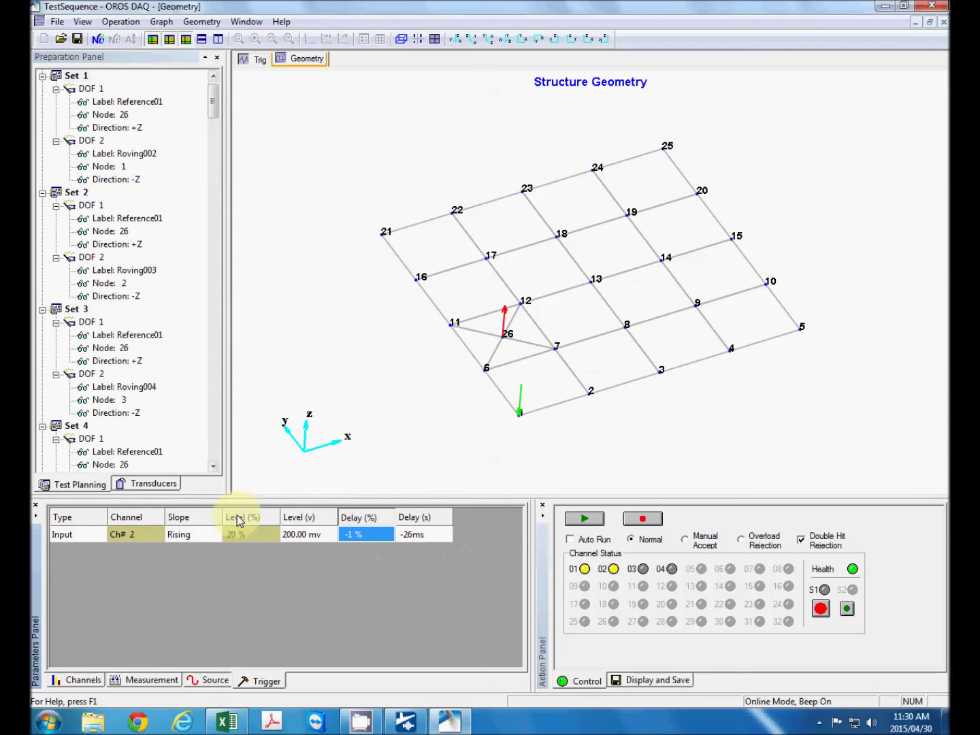